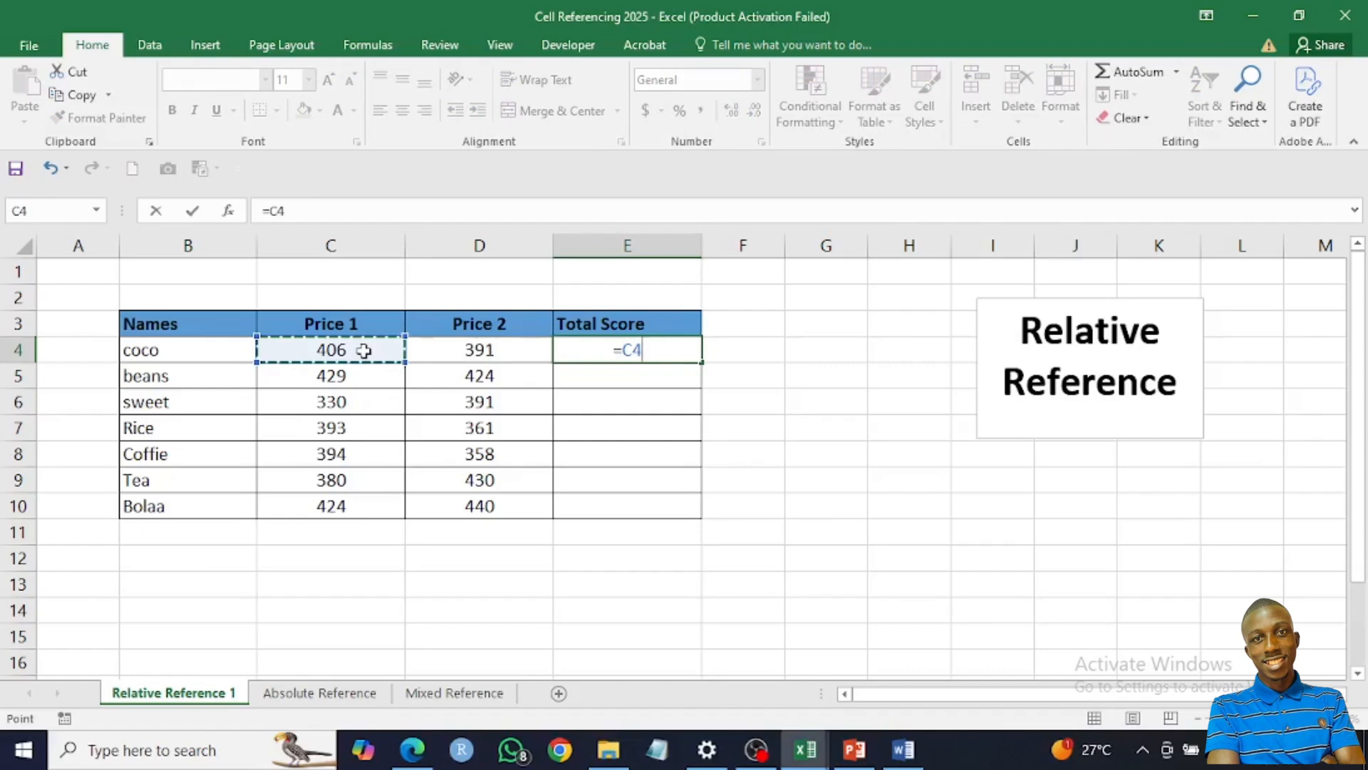
Complete the formula =C4+D4 in cell E4 and fill it down the Total Score column to E10
{"action": "type", "text": "+"}
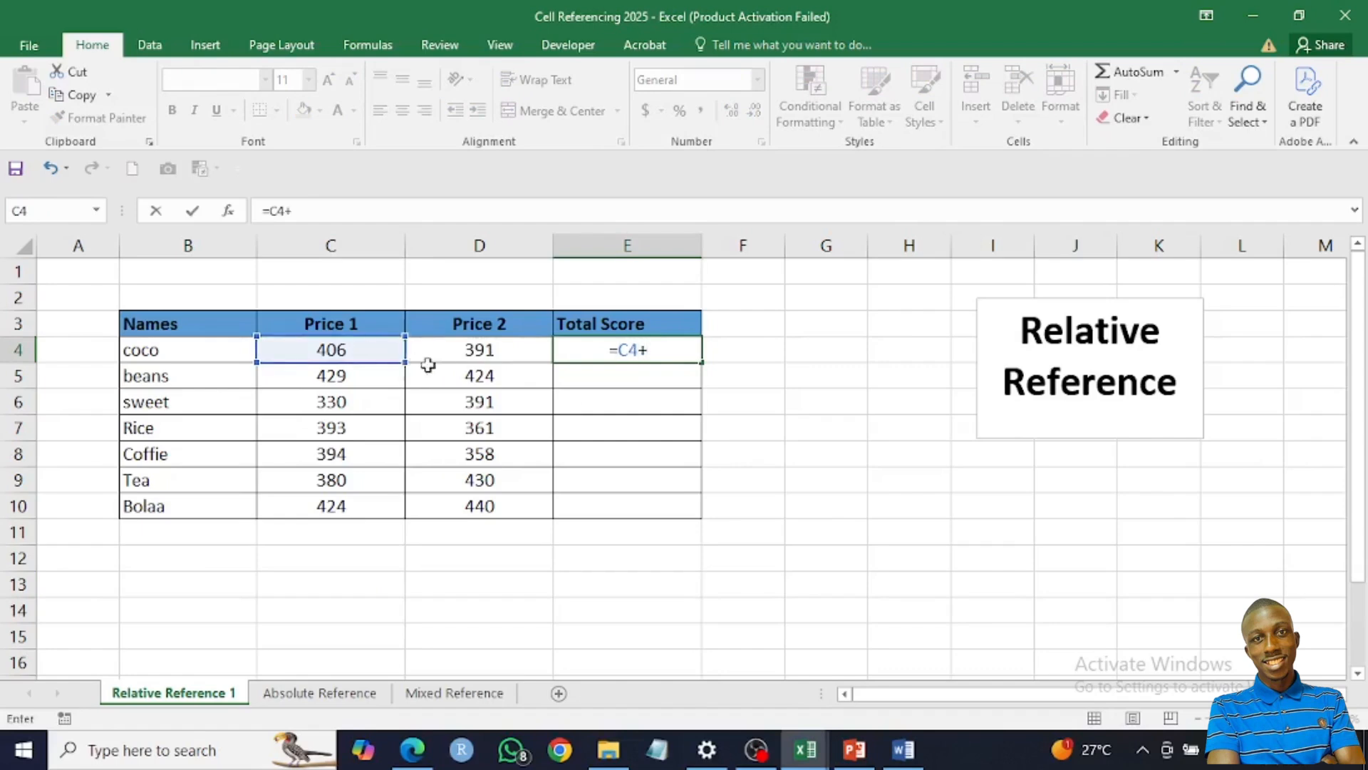
{"action": "left_click", "coordinate": [469, 355]}
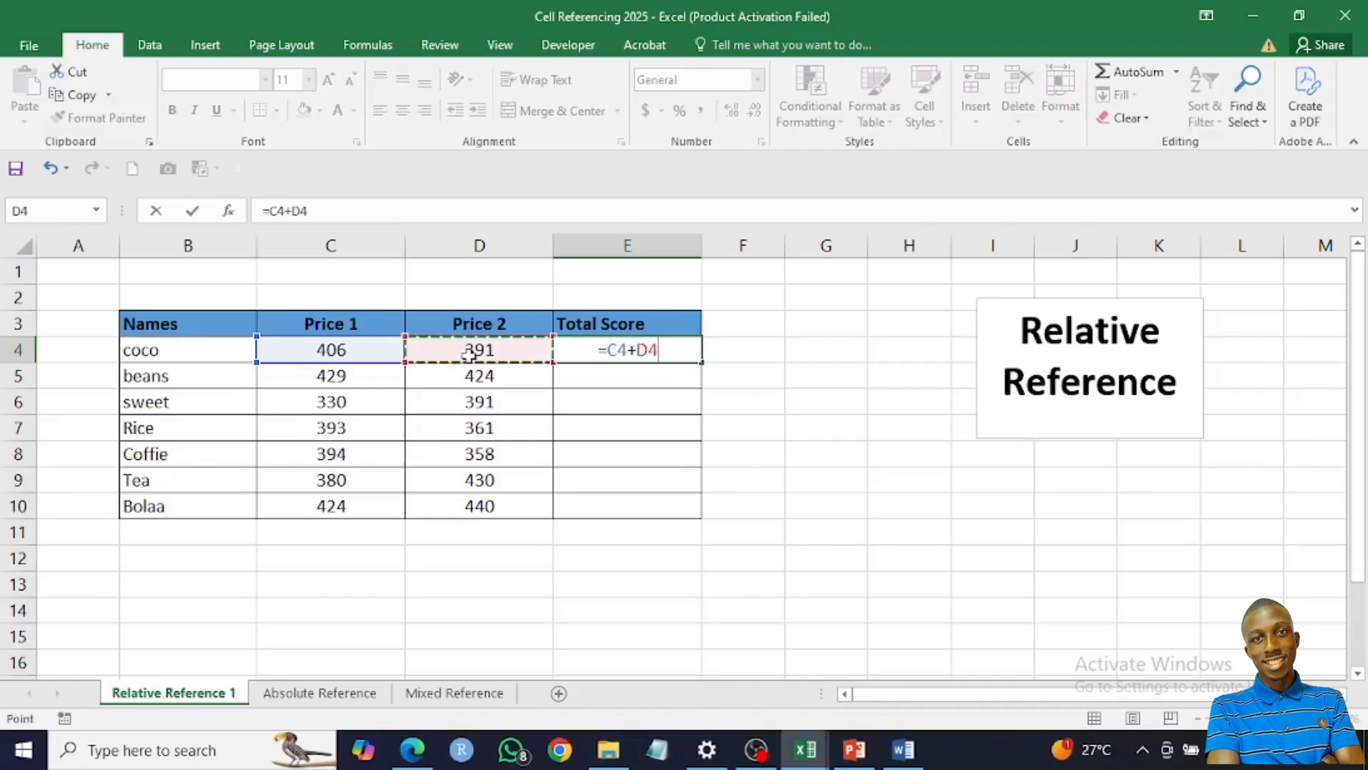
{"action": "key", "text": "Return"}
{"action": "left_click", "coordinate": [601, 349]}
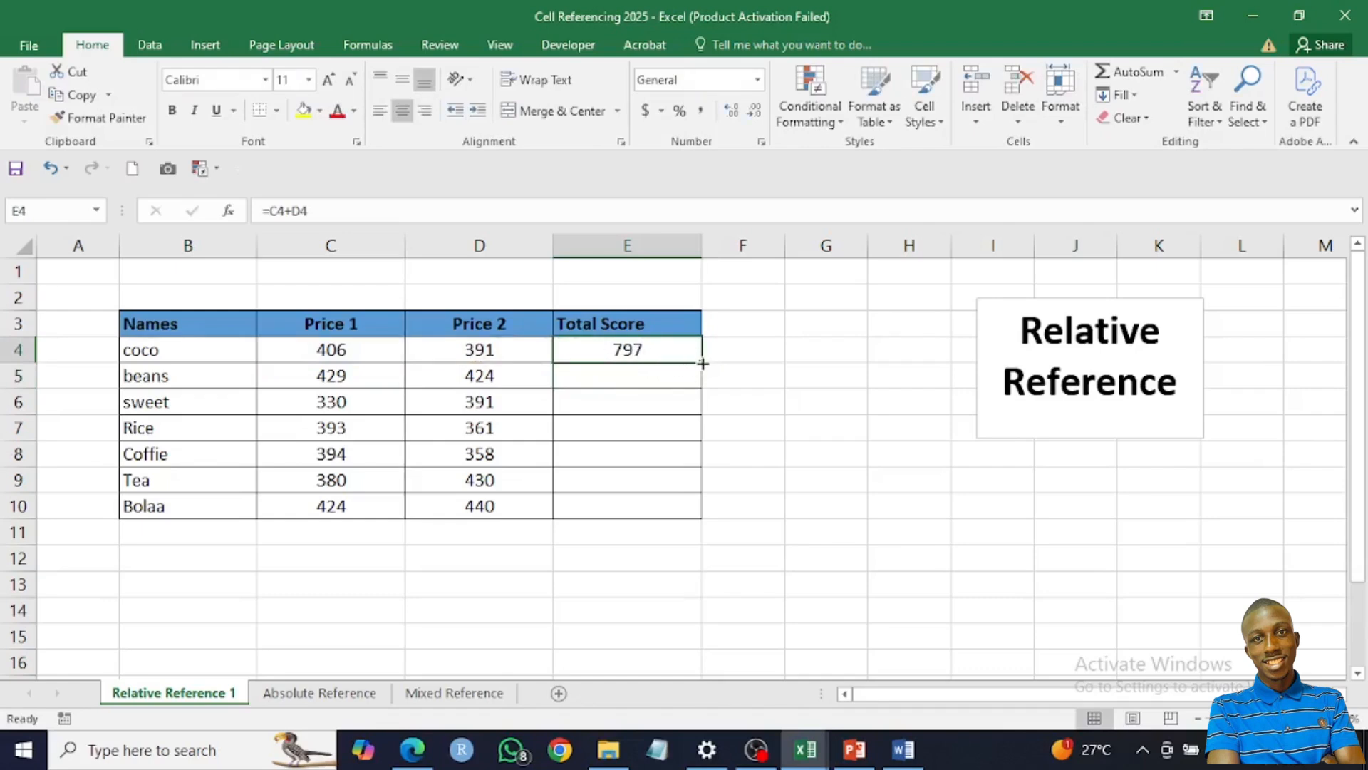
{"action": "left_click_drag", "start_coordinate": [702, 364], "coordinate": [696, 513]}
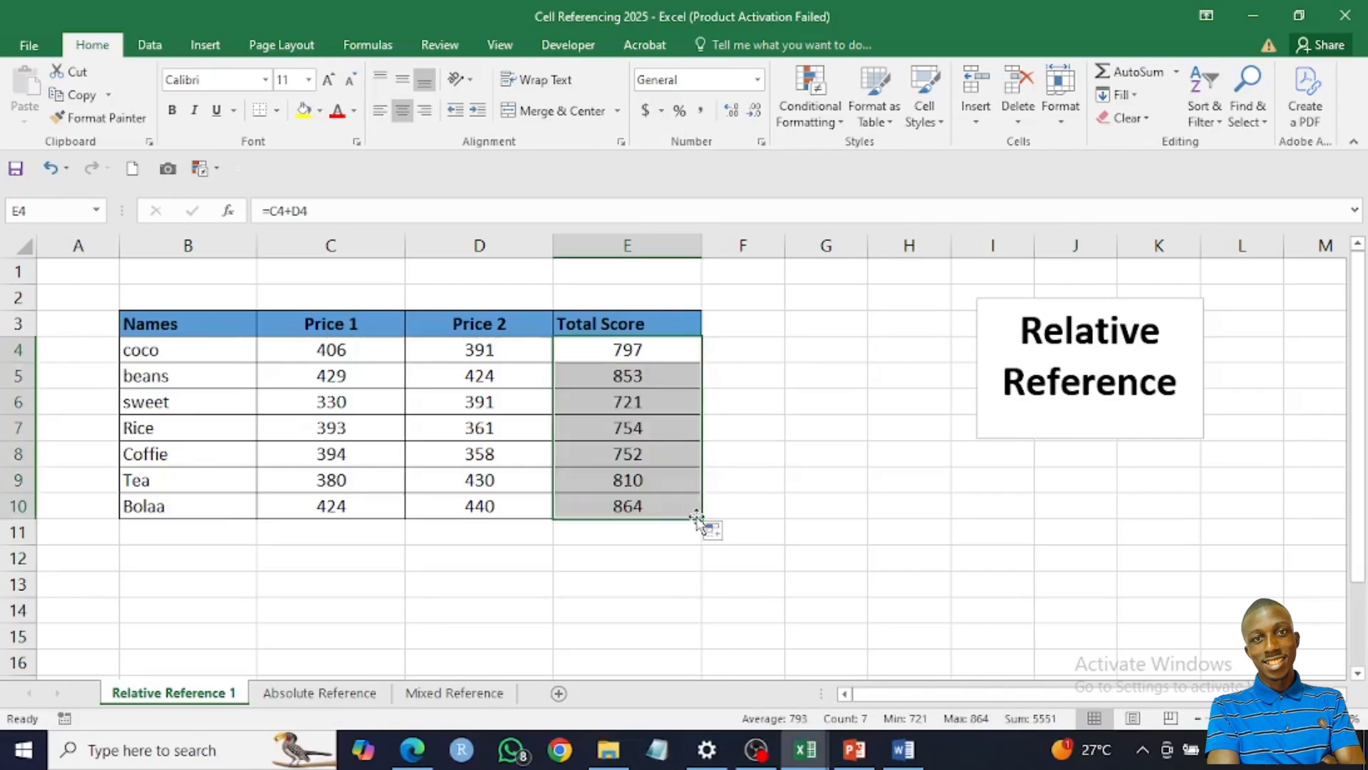
{"action": "left_click", "coordinate": [746, 398]}
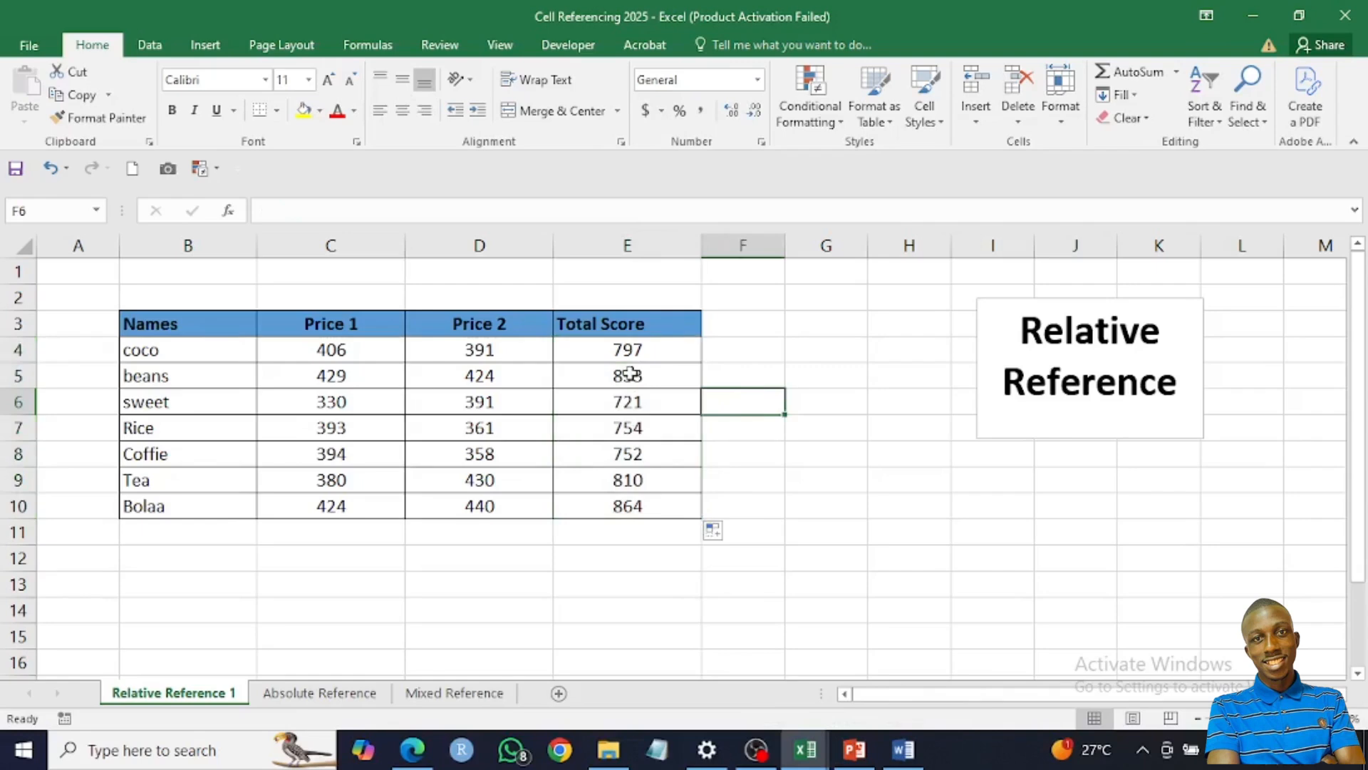
Examine the filled formulas in the Total Score cells to see how their row references shift
{"action": "left_click", "coordinate": [629, 373]}
{"action": "left_click", "coordinate": [624, 428]}
{"action": "left_click", "coordinate": [626, 406]}
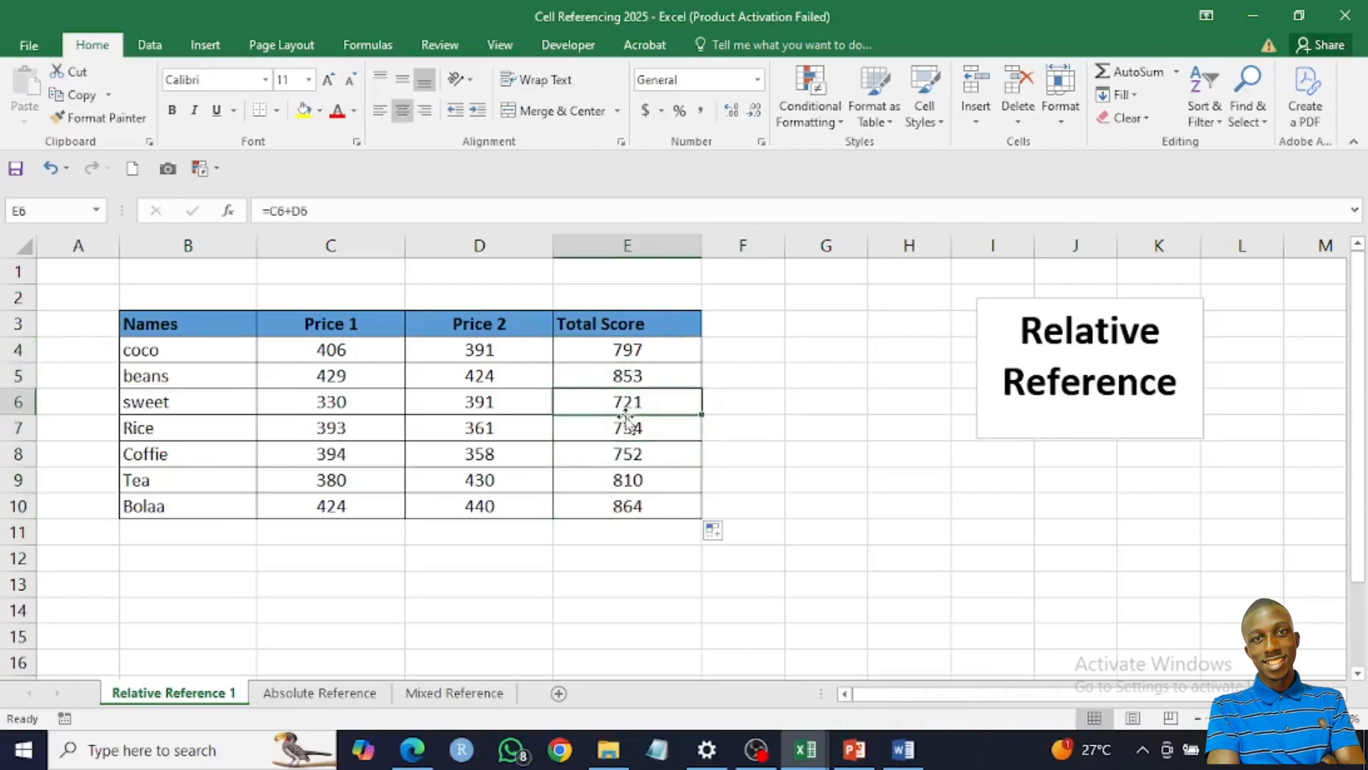
{"action": "left_click", "coordinate": [626, 429]}
{"action": "left_click", "coordinate": [626, 506]}
{"action": "left_click", "coordinate": [624, 428]}
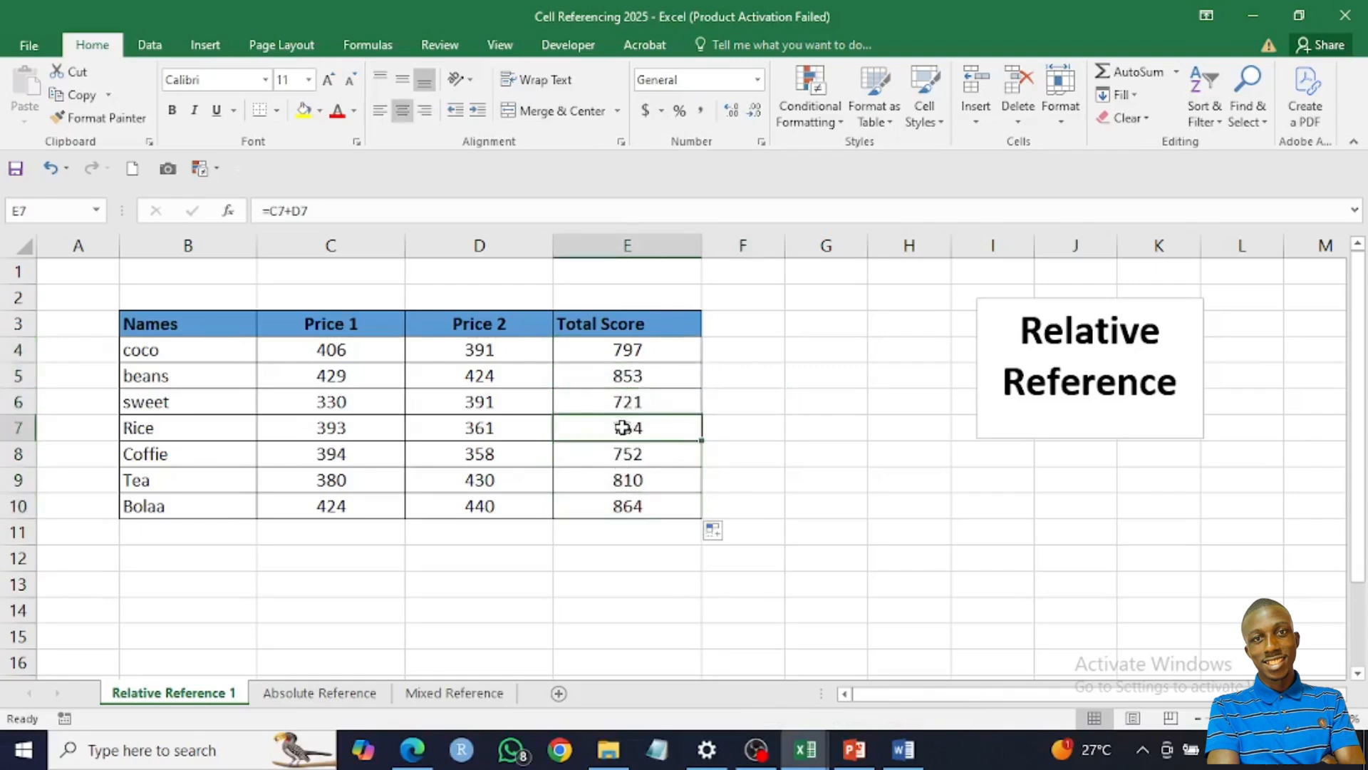
{"action": "left_click", "coordinate": [613, 380]}
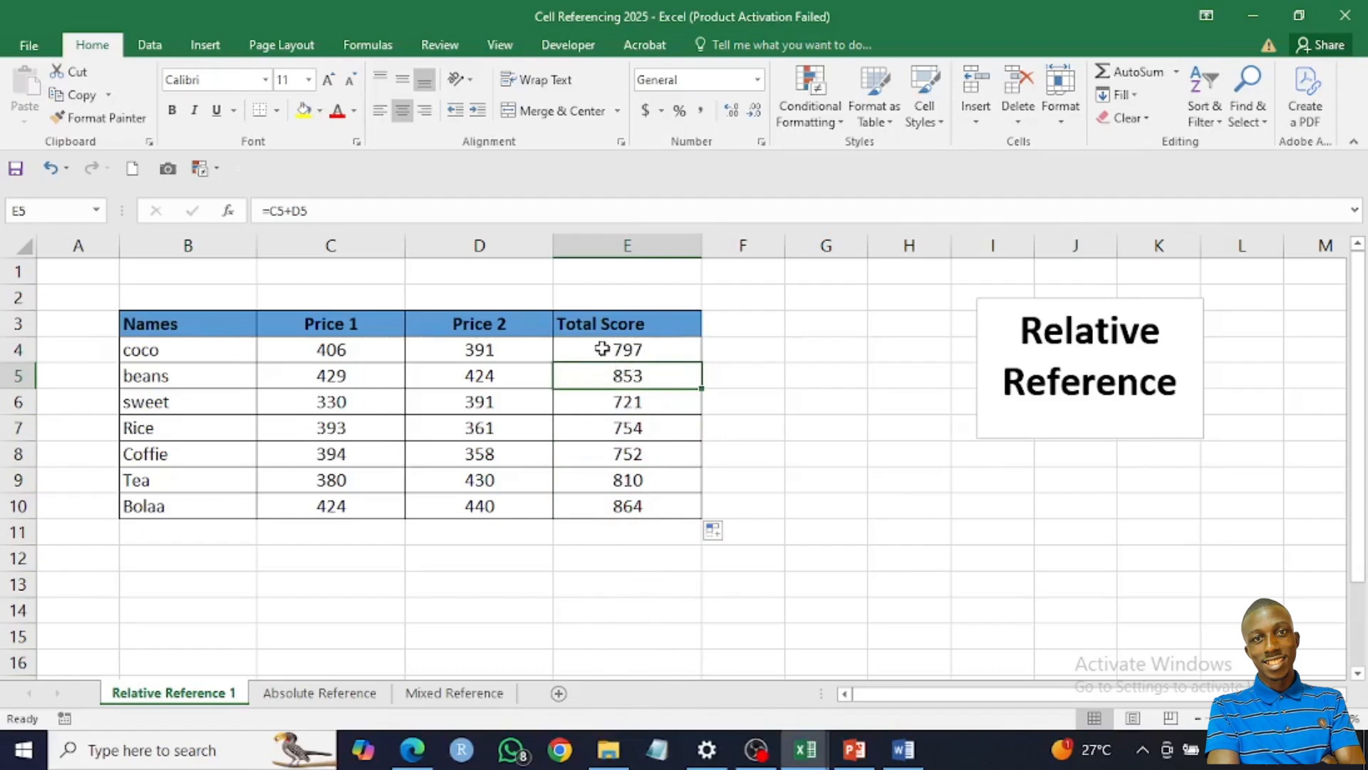
Clear the Total Score formulas from cells E4 to E10
{"action": "left_click_drag", "start_coordinate": [602, 349], "coordinate": [606, 511]}
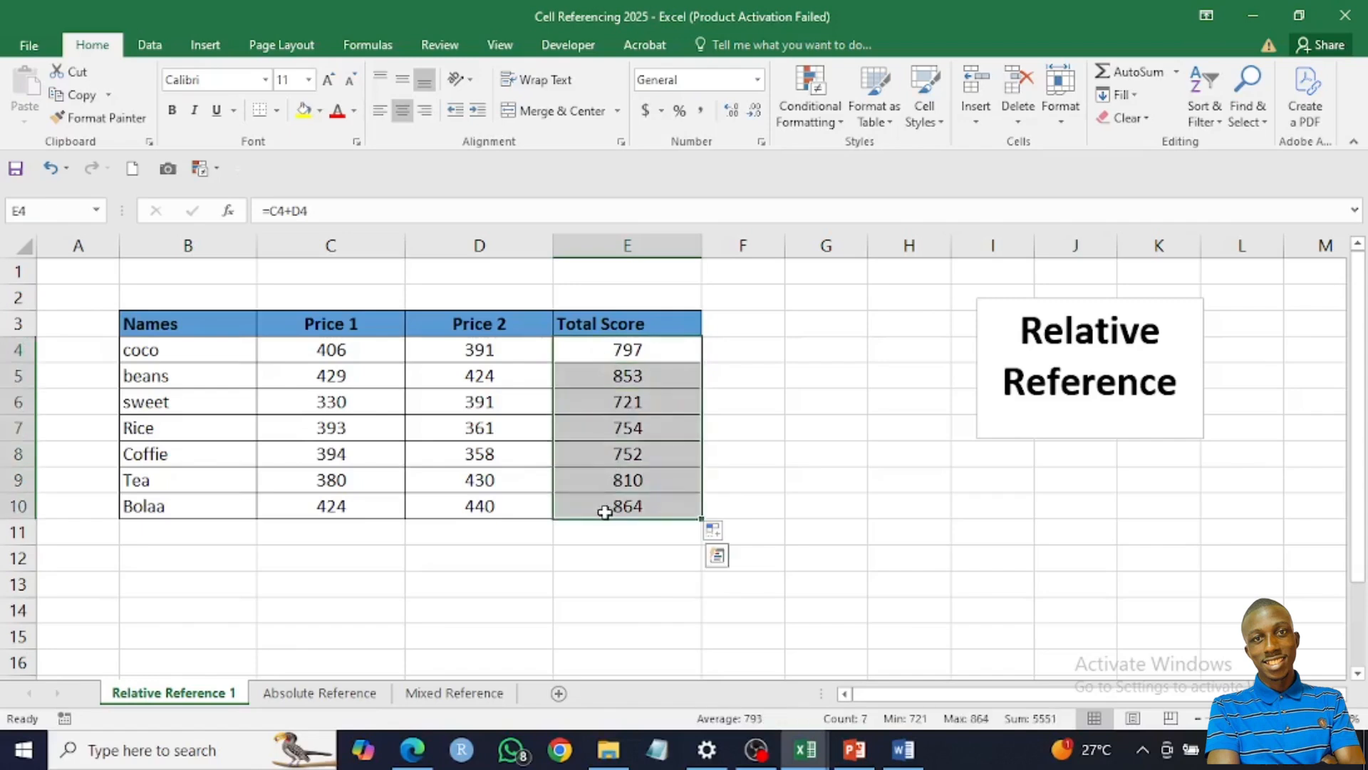
{"action": "key", "text": "Delete"}
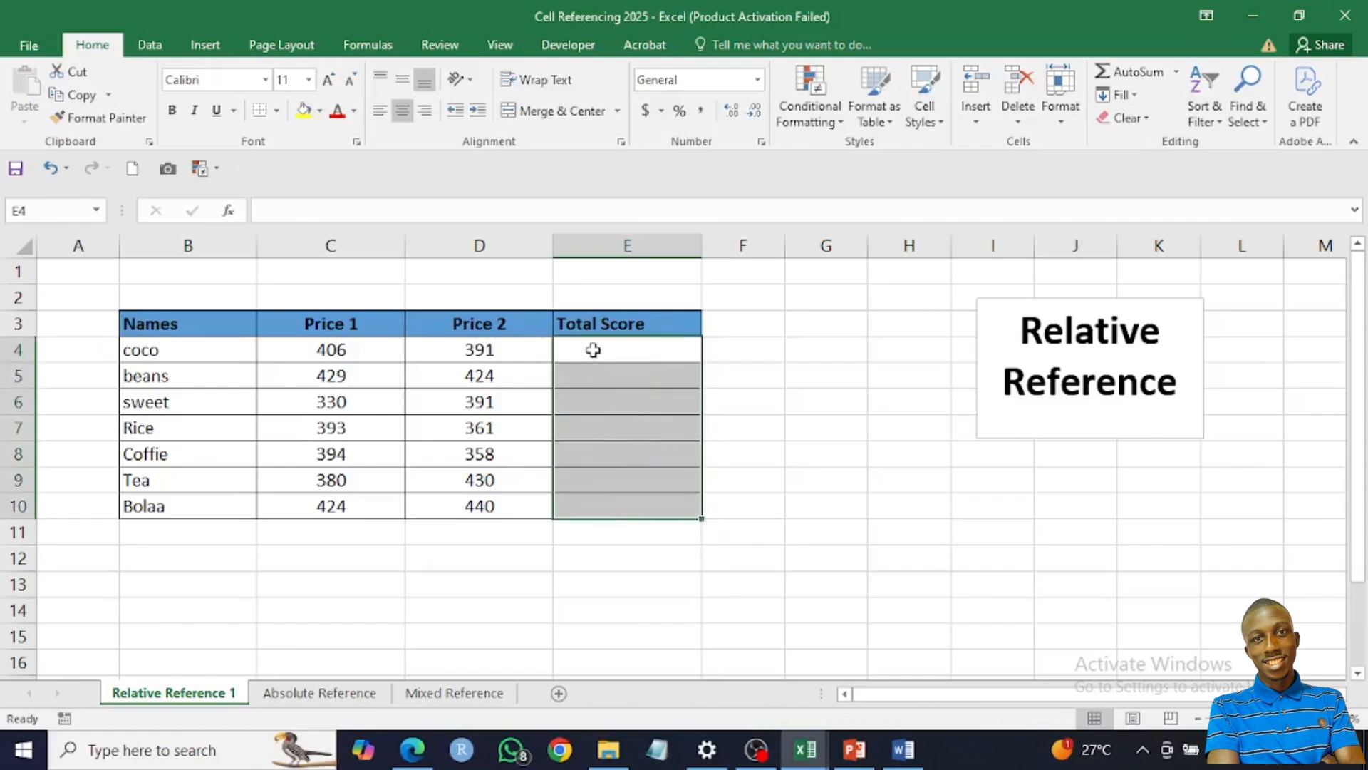
{"action": "left_click", "coordinate": [780, 450]}
Enter the formula =C4+D4 into the whole Total Score range E4:E10 at once
{"action": "left_click_drag", "start_coordinate": [635, 345], "coordinate": [621, 498]}
{"action": "type", "text": "="}
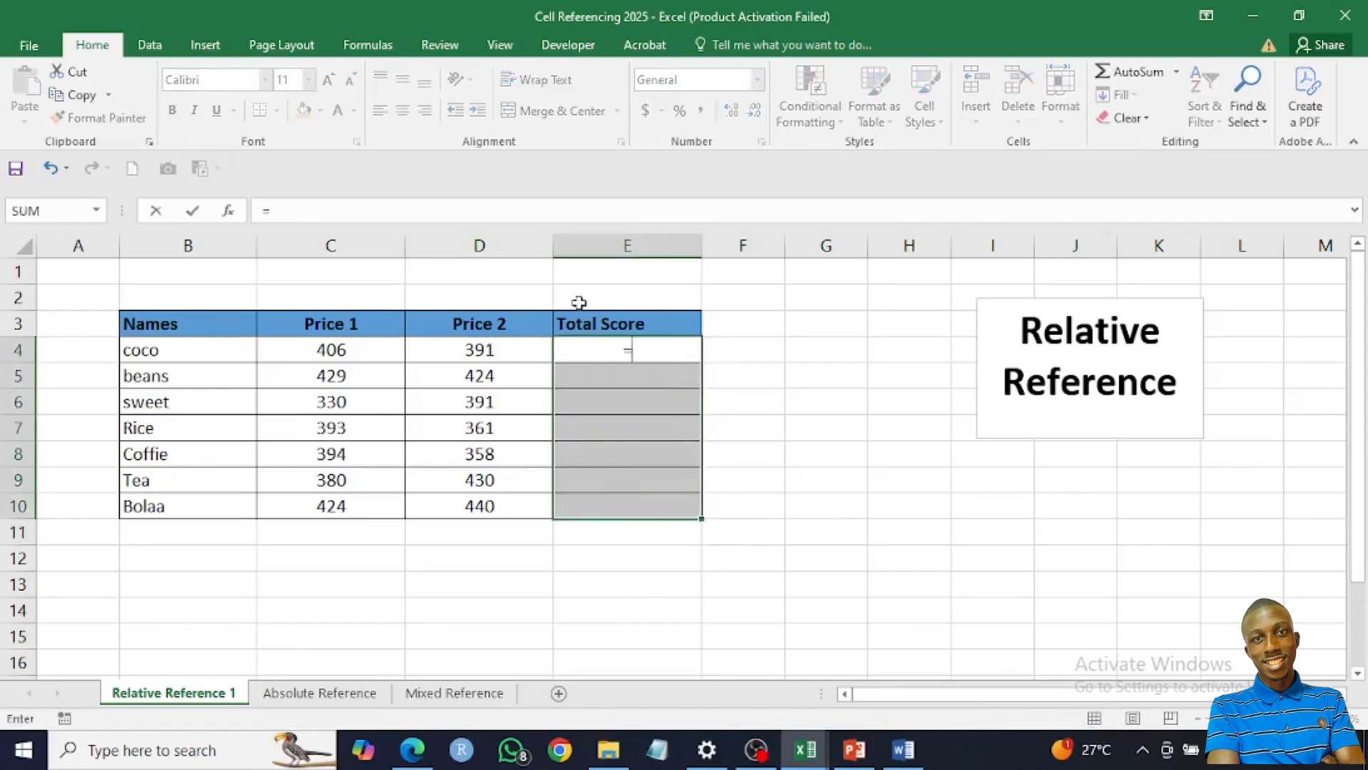
{"action": "left_click", "coordinate": [356, 352]}
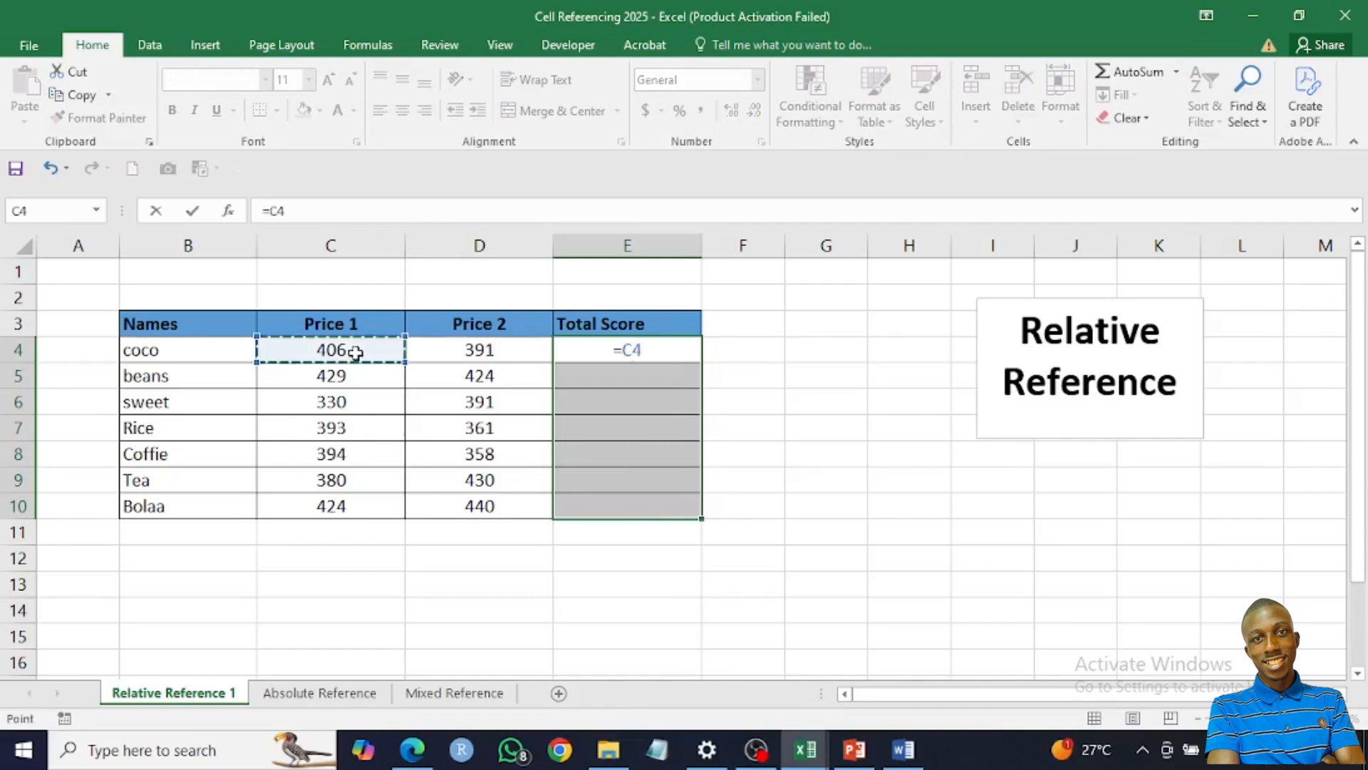
{"action": "type", "text": "+"}
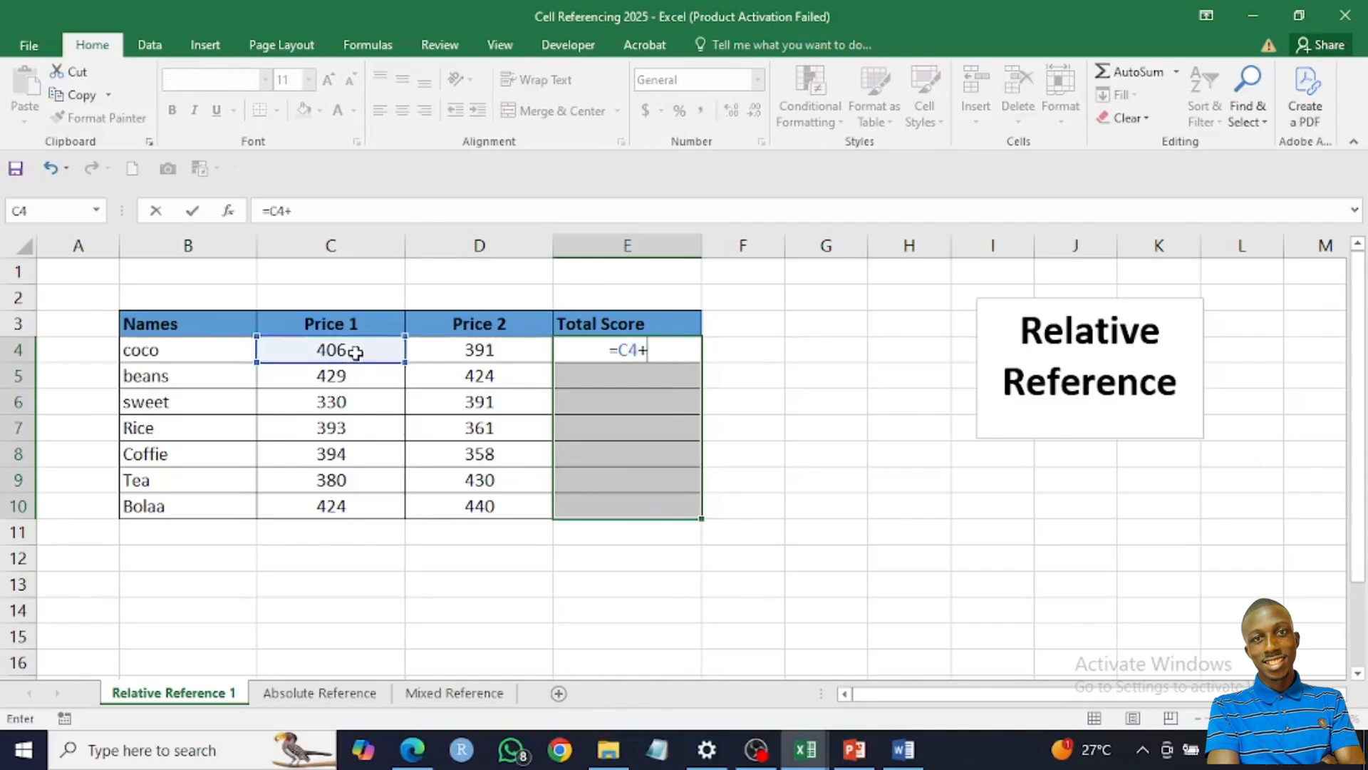
{"action": "left_click", "coordinate": [463, 352]}
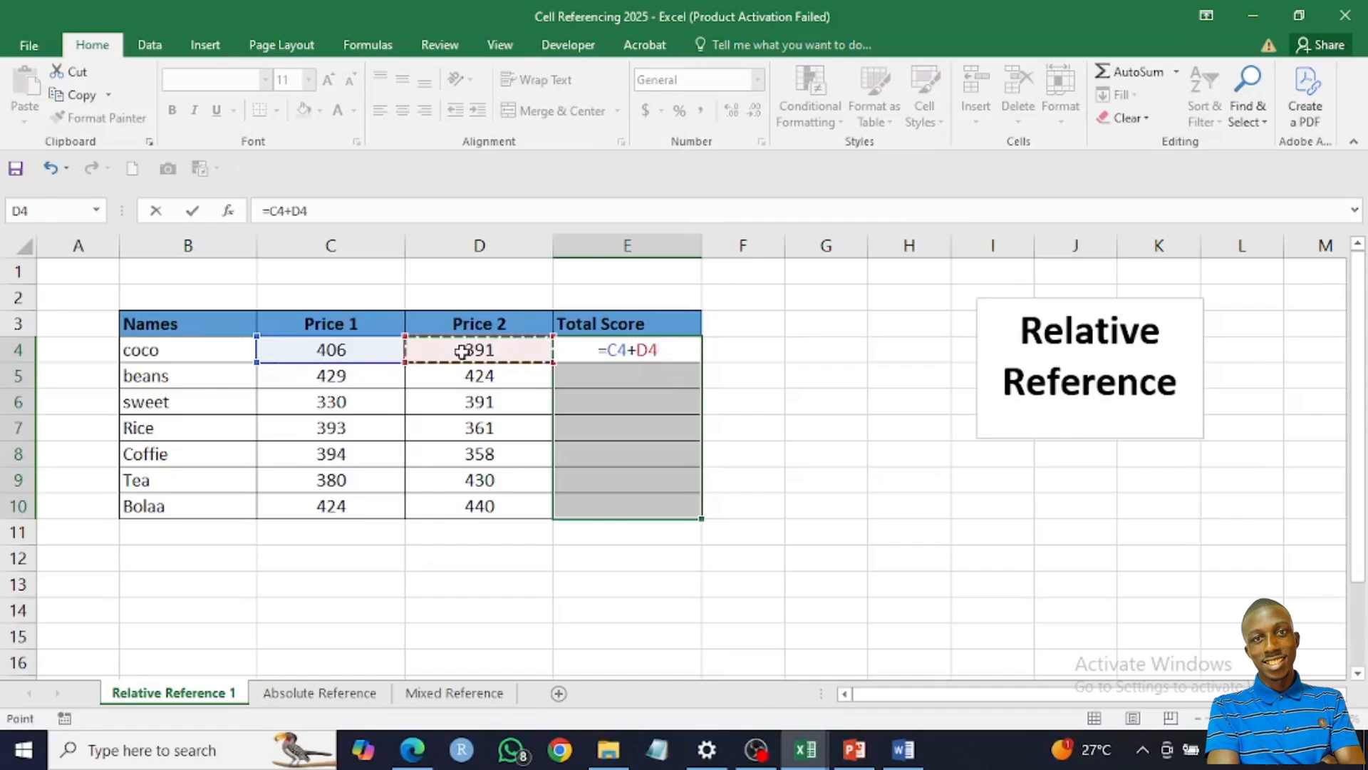
{"action": "key", "text": "ctrl+Return"}
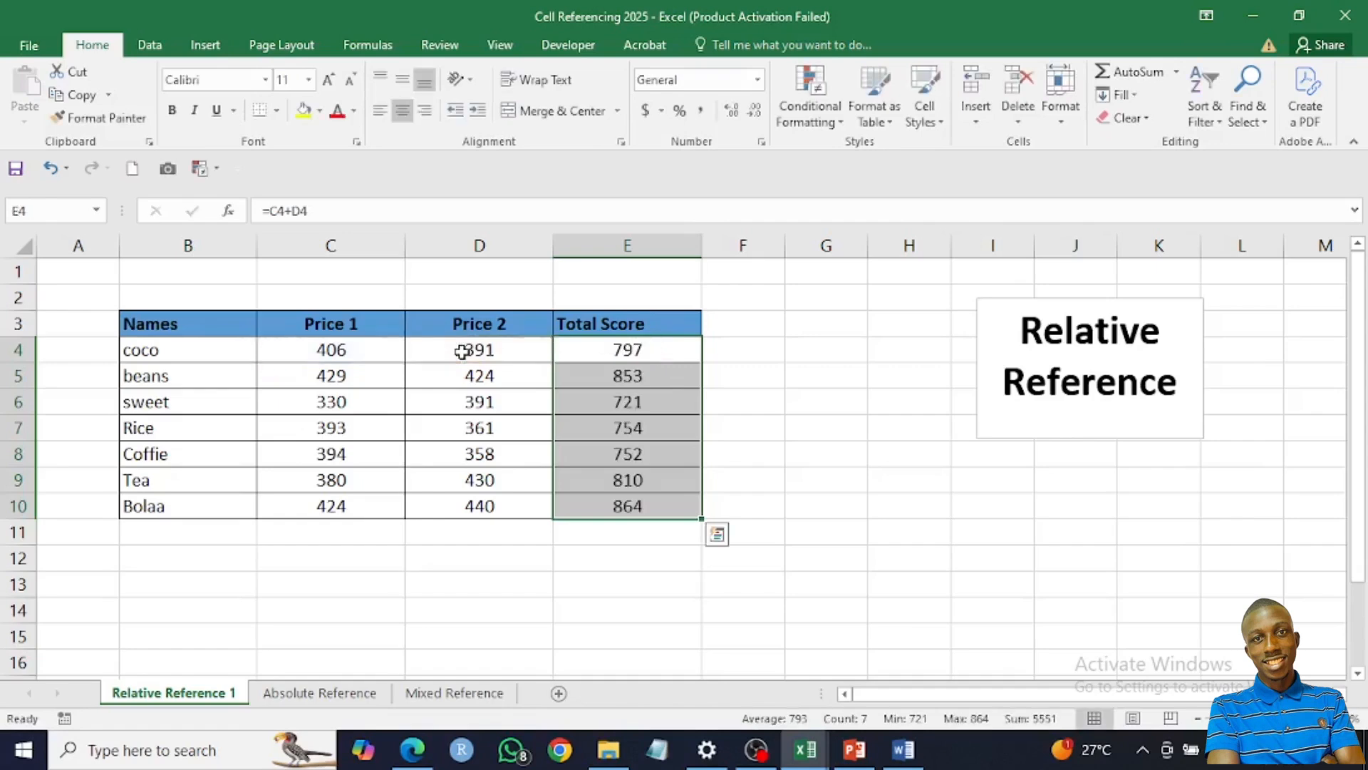
{"action": "left_click", "coordinate": [723, 428]}
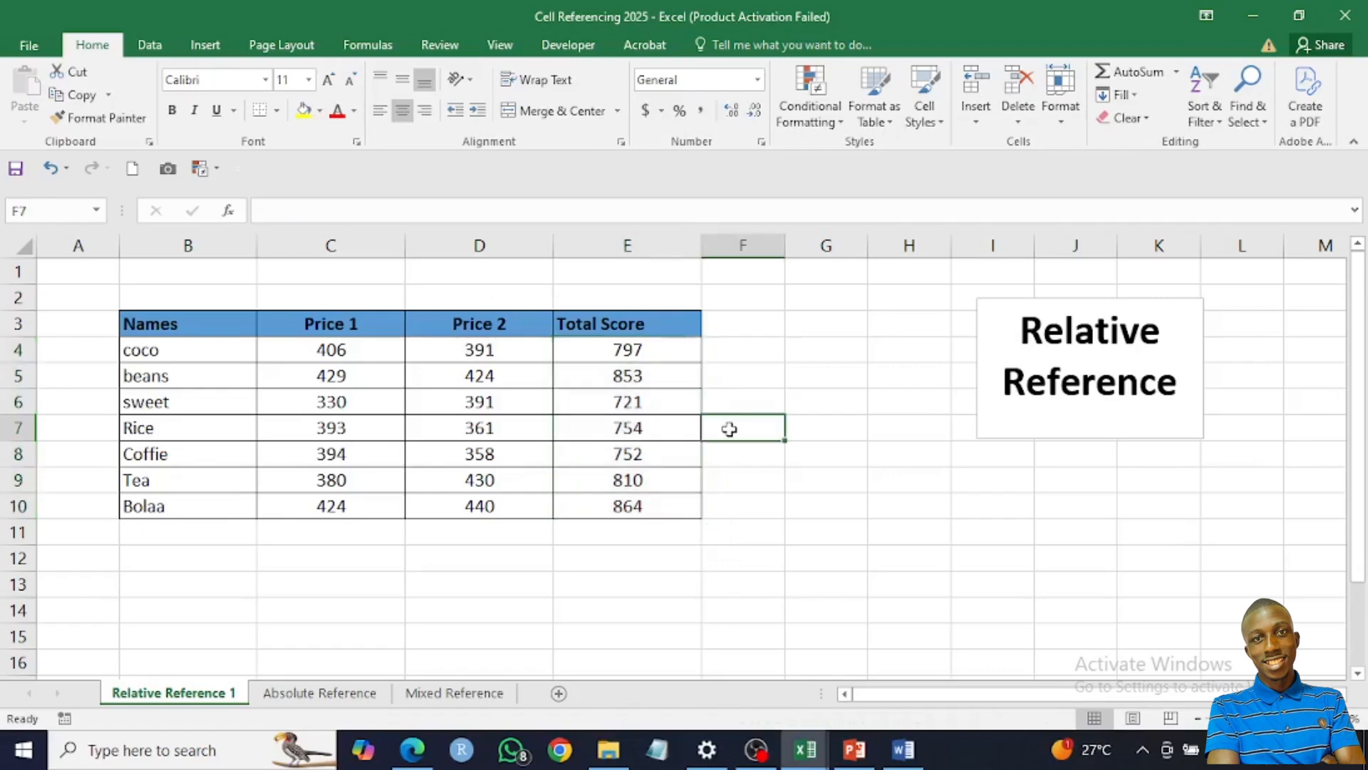
Inspect the relative references in the Total Score formulas, opening E4 to see which cells it uses
{"action": "left_click", "coordinate": [625, 356]}
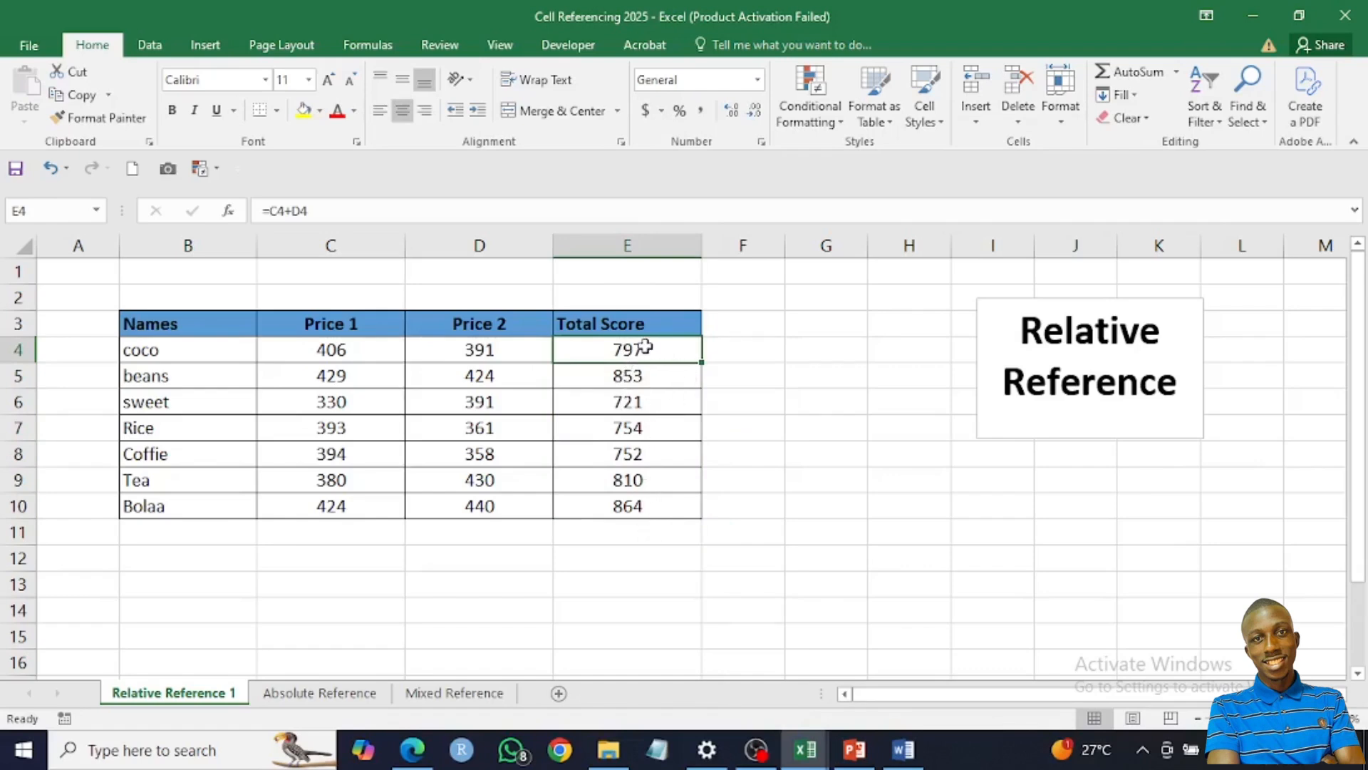
{"action": "left_click", "coordinate": [629, 377]}
{"action": "left_click_drag", "start_coordinate": [629, 378], "coordinate": [616, 514]}
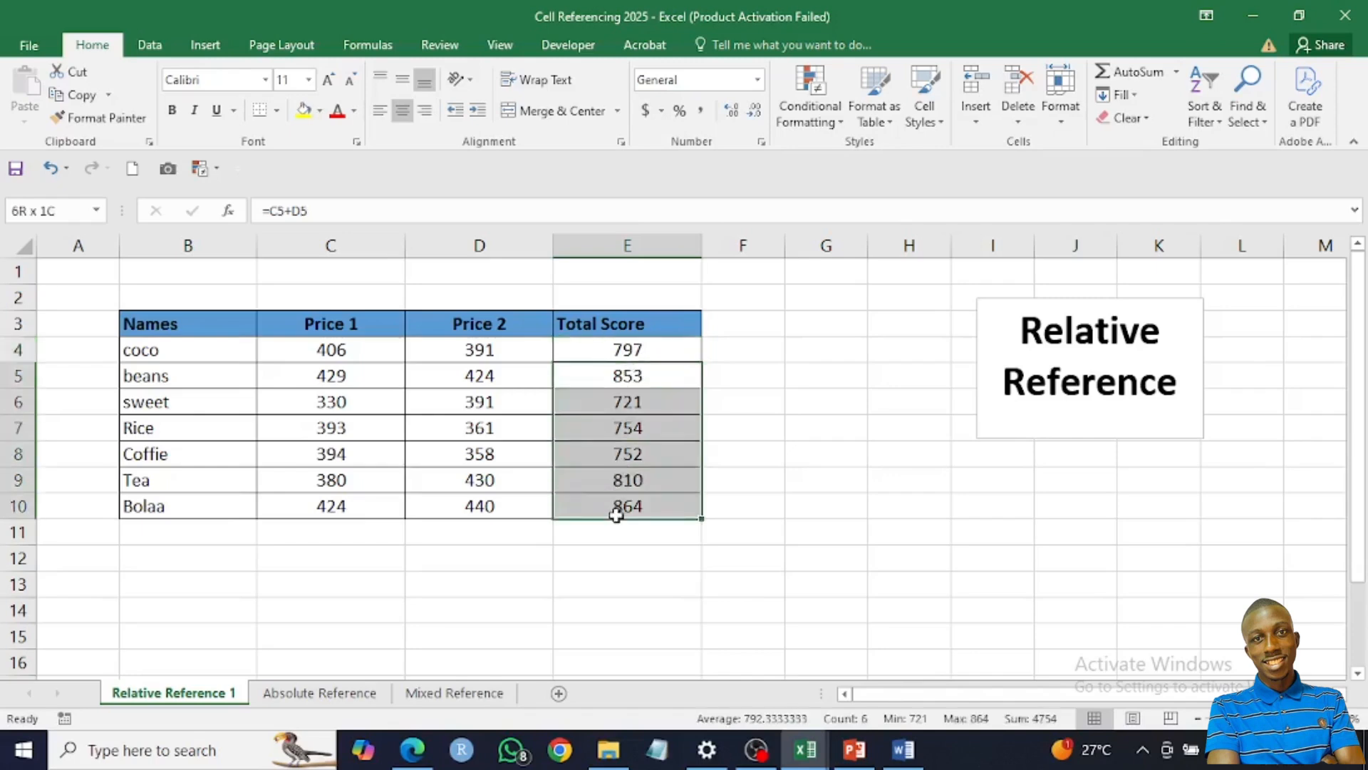
{"action": "left_click", "coordinate": [736, 427]}
{"action": "left_click", "coordinate": [607, 385]}
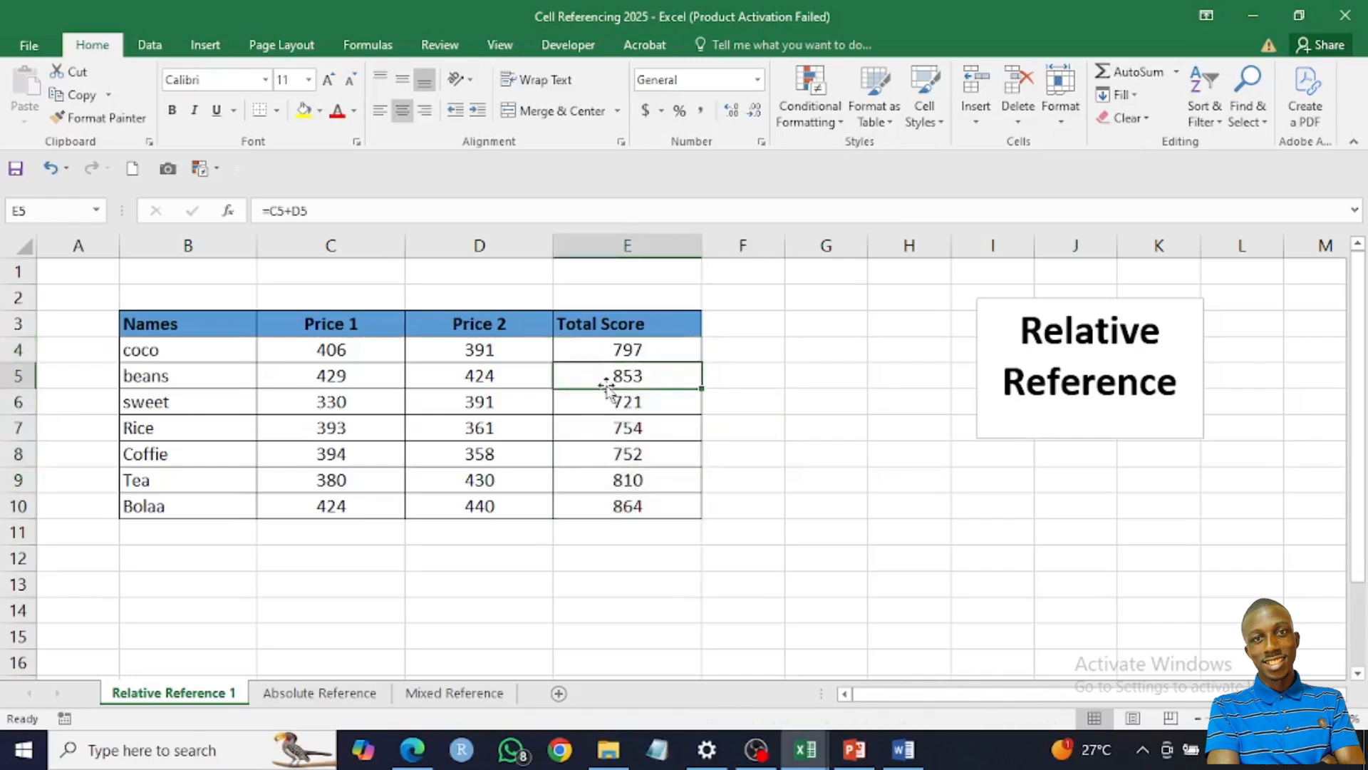
{"action": "double_click", "coordinate": [627, 347]}
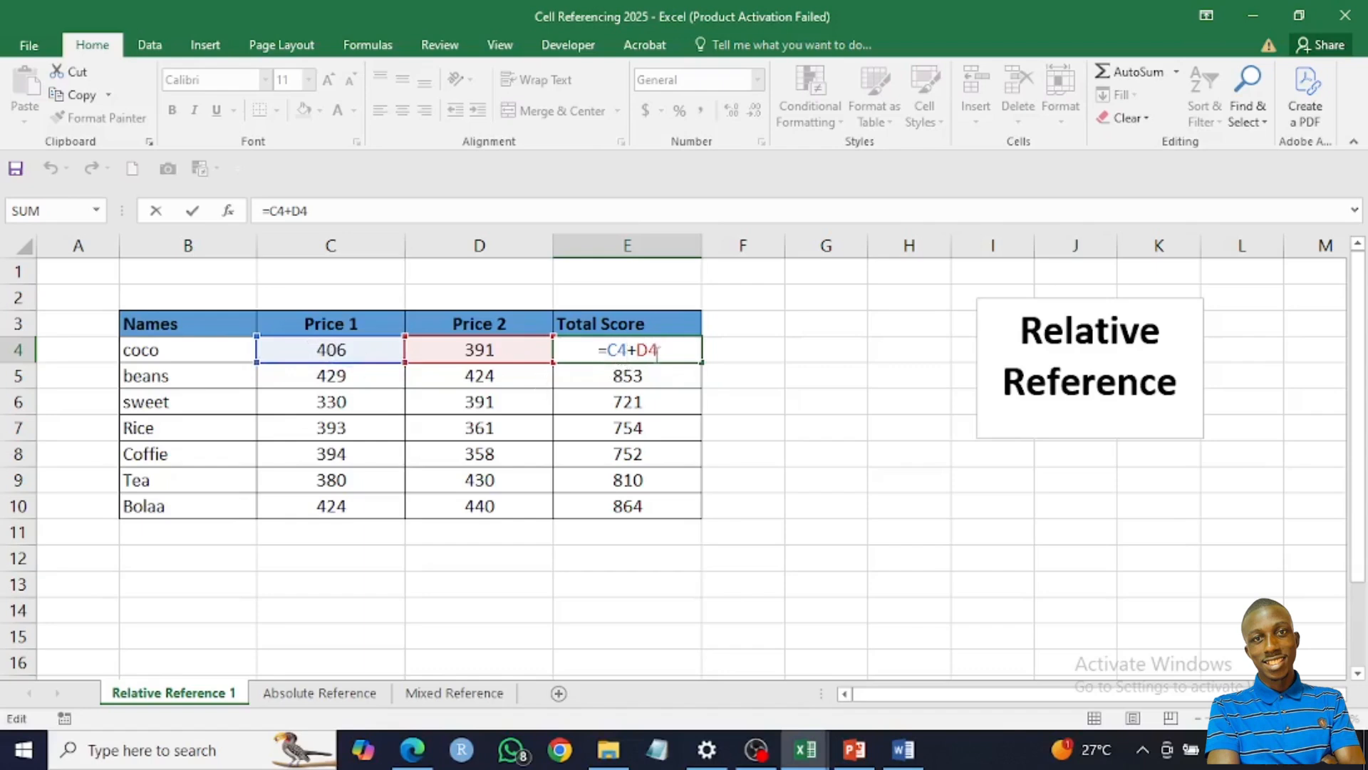
{"action": "key", "text": "Return"}
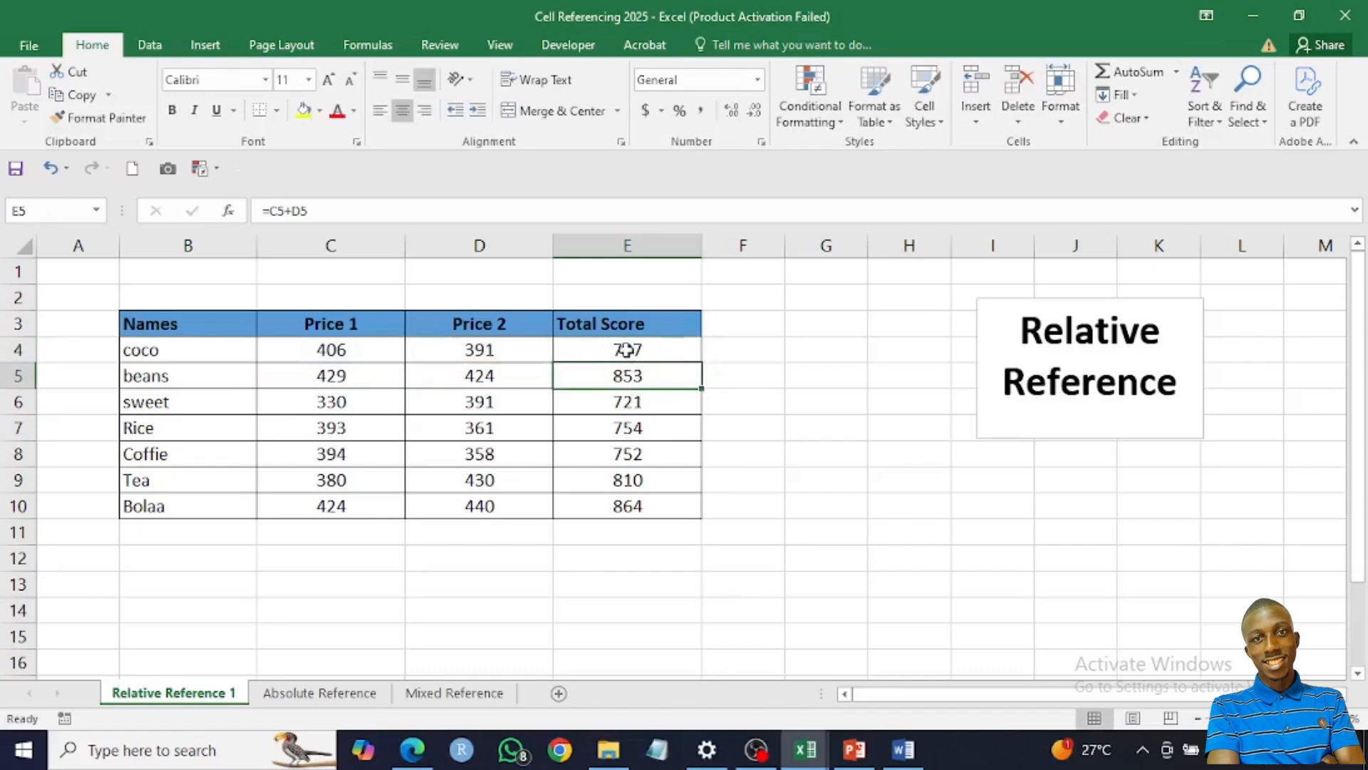
Display formulas instead of results and review the references in the Total Score cells row by row
{"action": "left_click_drag", "start_coordinate": [627, 349], "coordinate": [614, 506]}
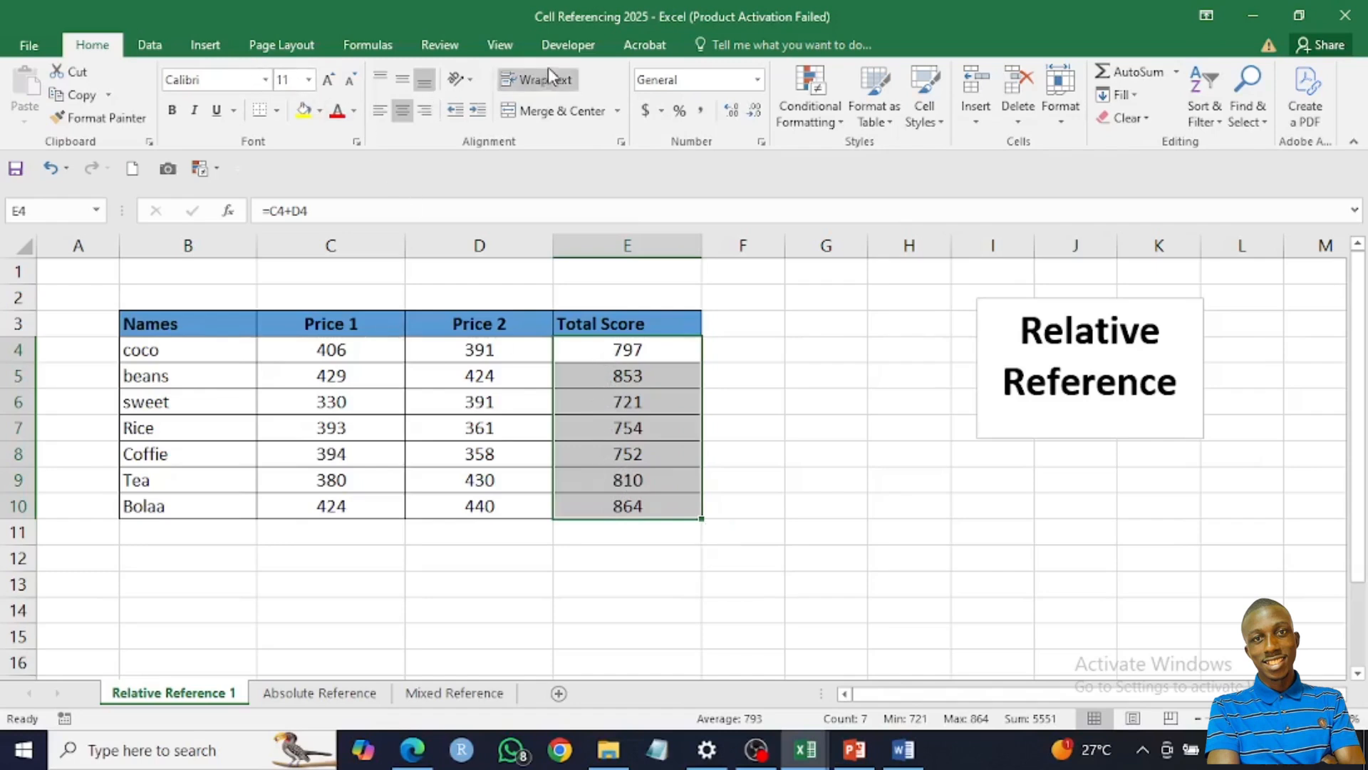
{"action": "left_click", "coordinate": [359, 50]}
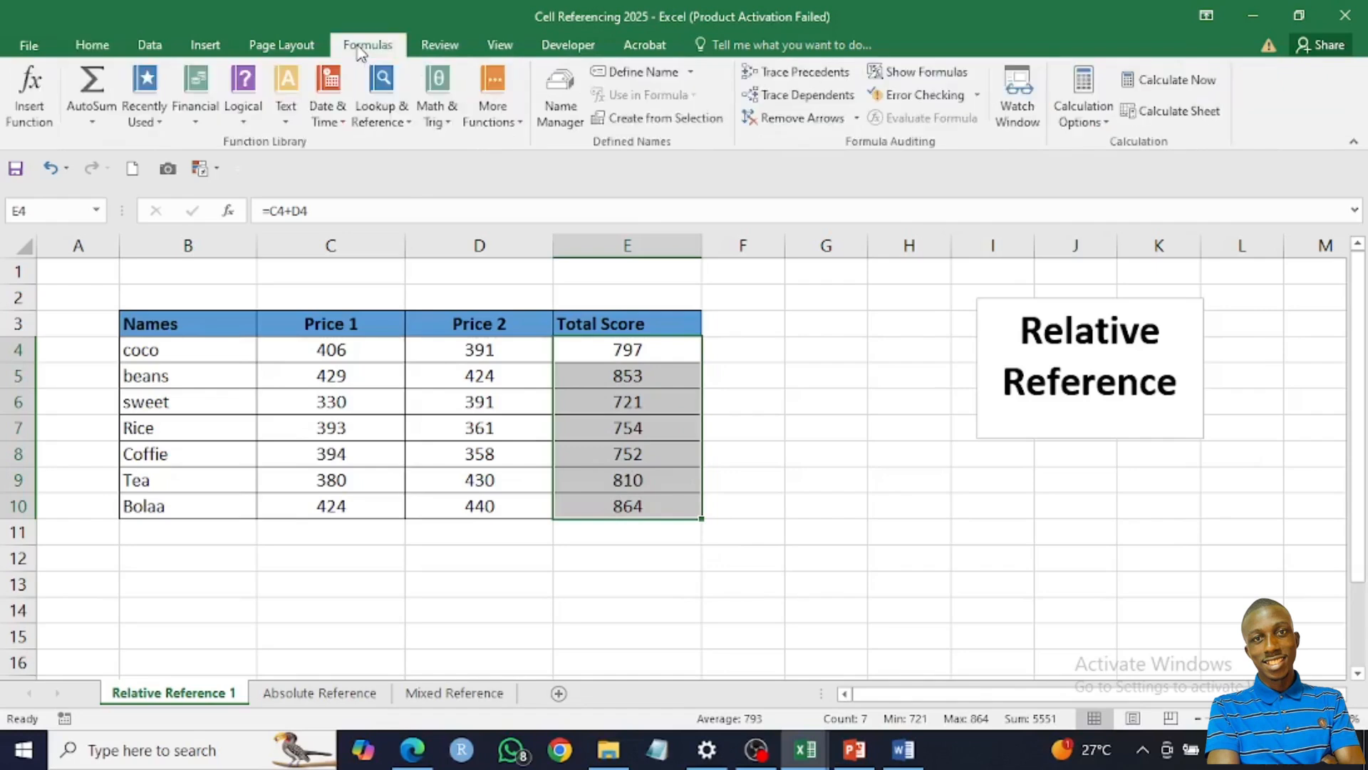
{"action": "left_click", "coordinate": [930, 79]}
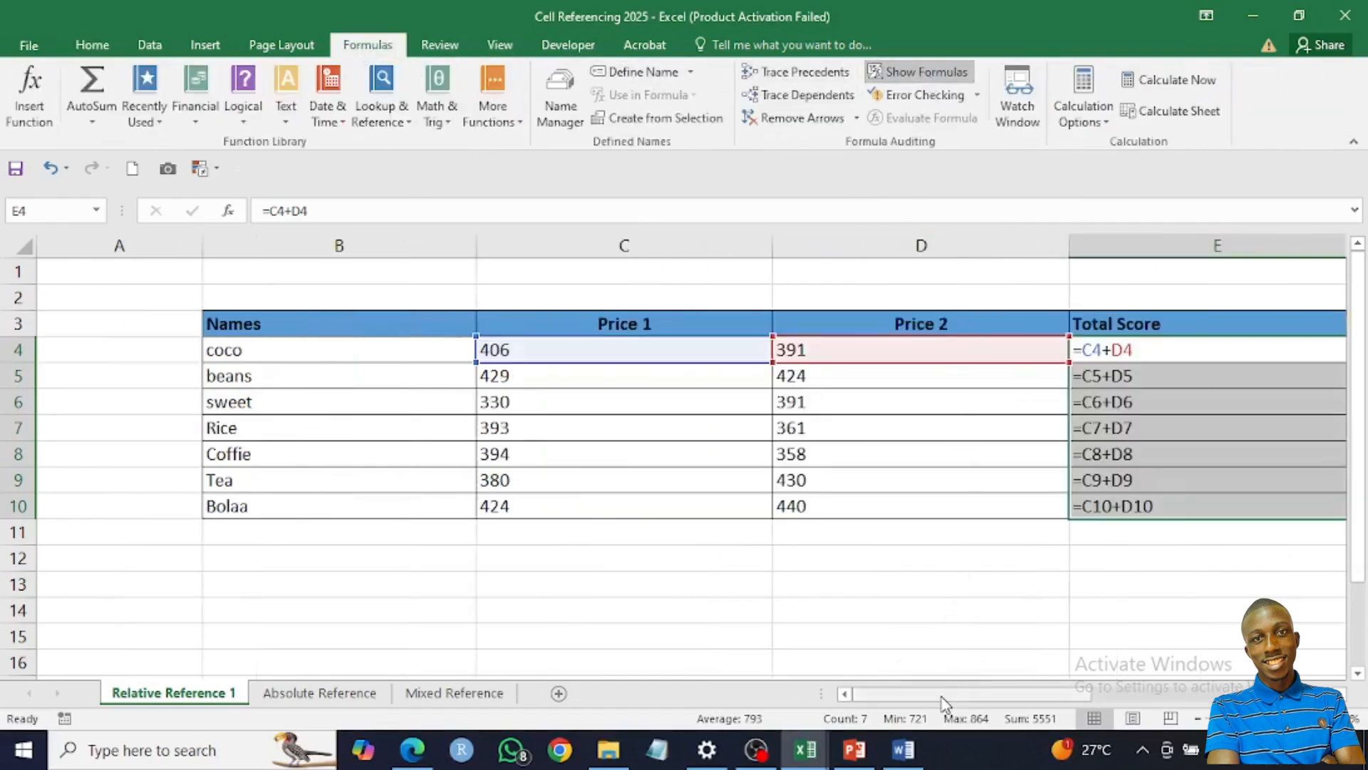
{"action": "left_click_drag", "start_coordinate": [942, 700], "coordinate": [989, 694]}
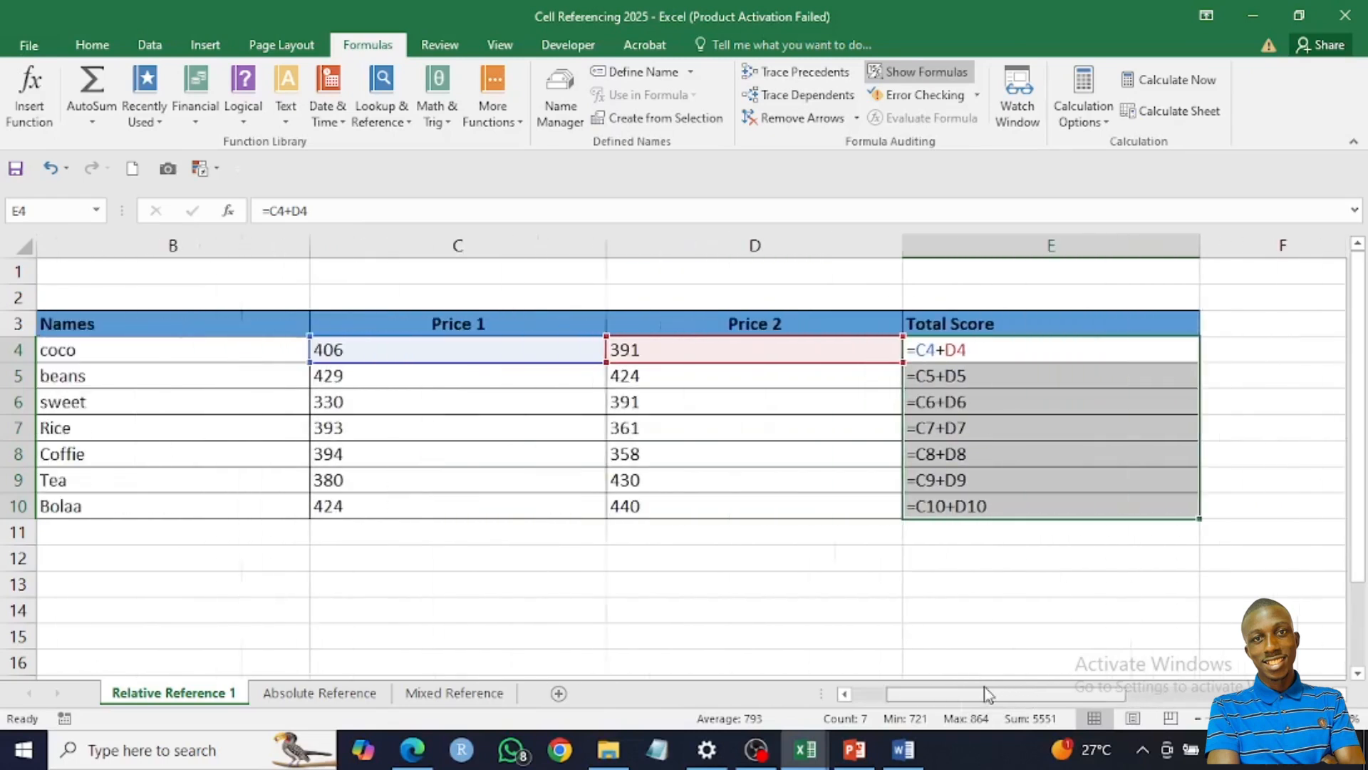
{"action": "left_click", "coordinate": [964, 374]}
{"action": "left_click", "coordinate": [981, 398]}
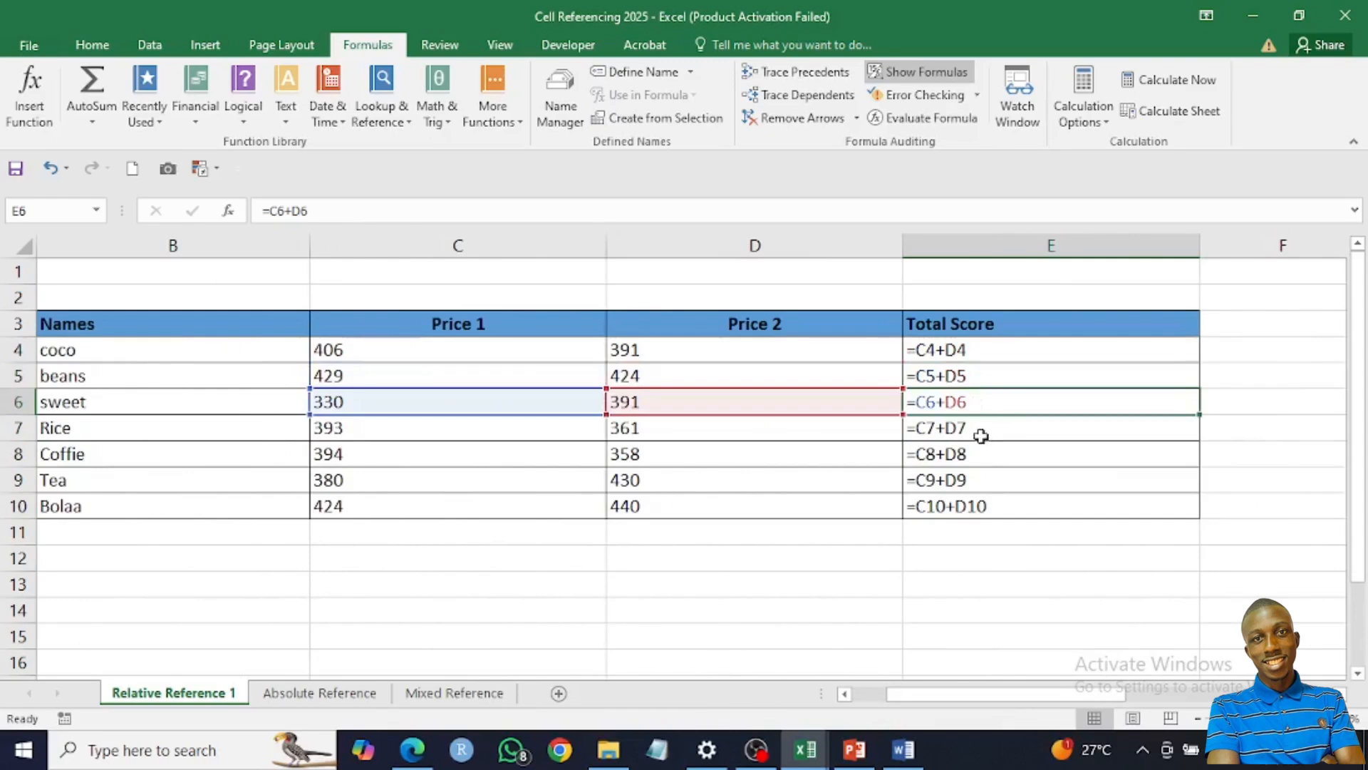
{"action": "left_click", "coordinate": [981, 436]}
{"action": "left_click", "coordinate": [981, 453]}
{"action": "left_click", "coordinate": [976, 480]}
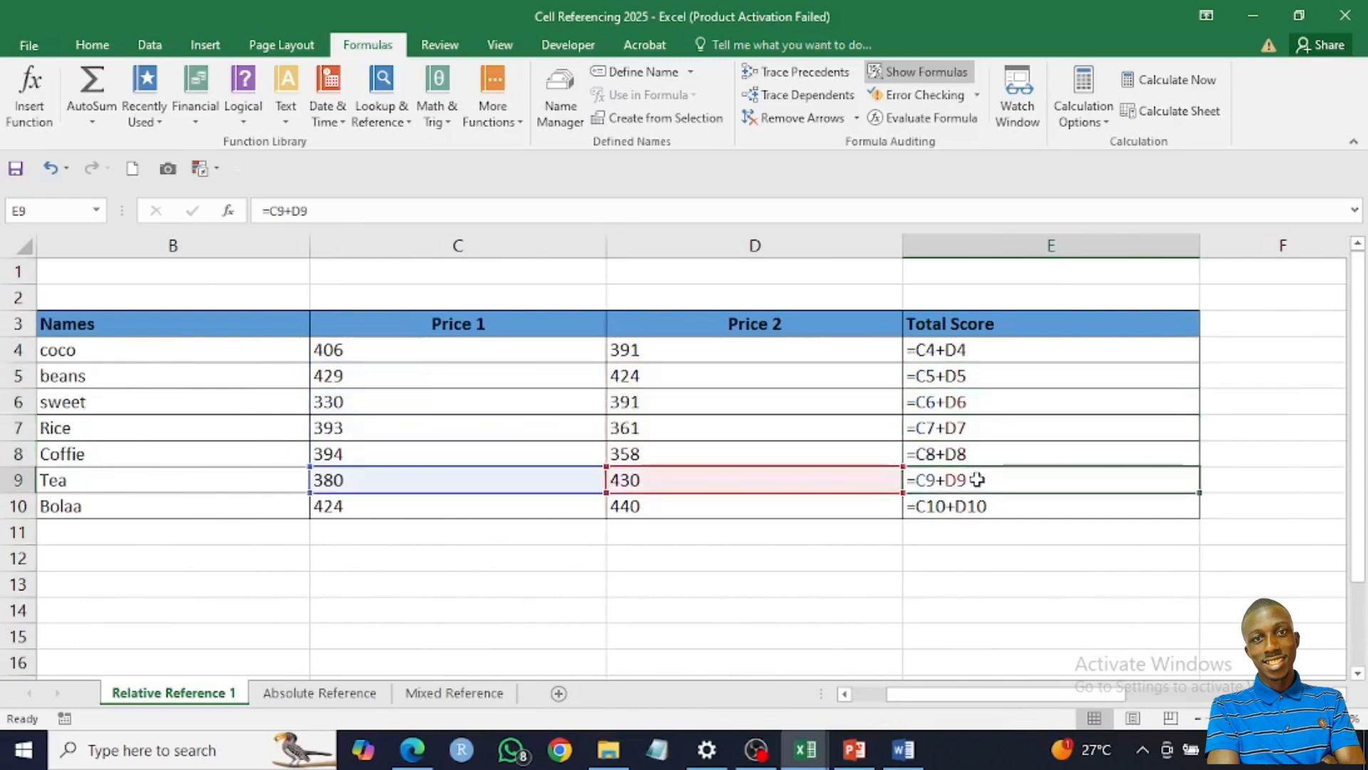
{"action": "left_click", "coordinate": [978, 404]}
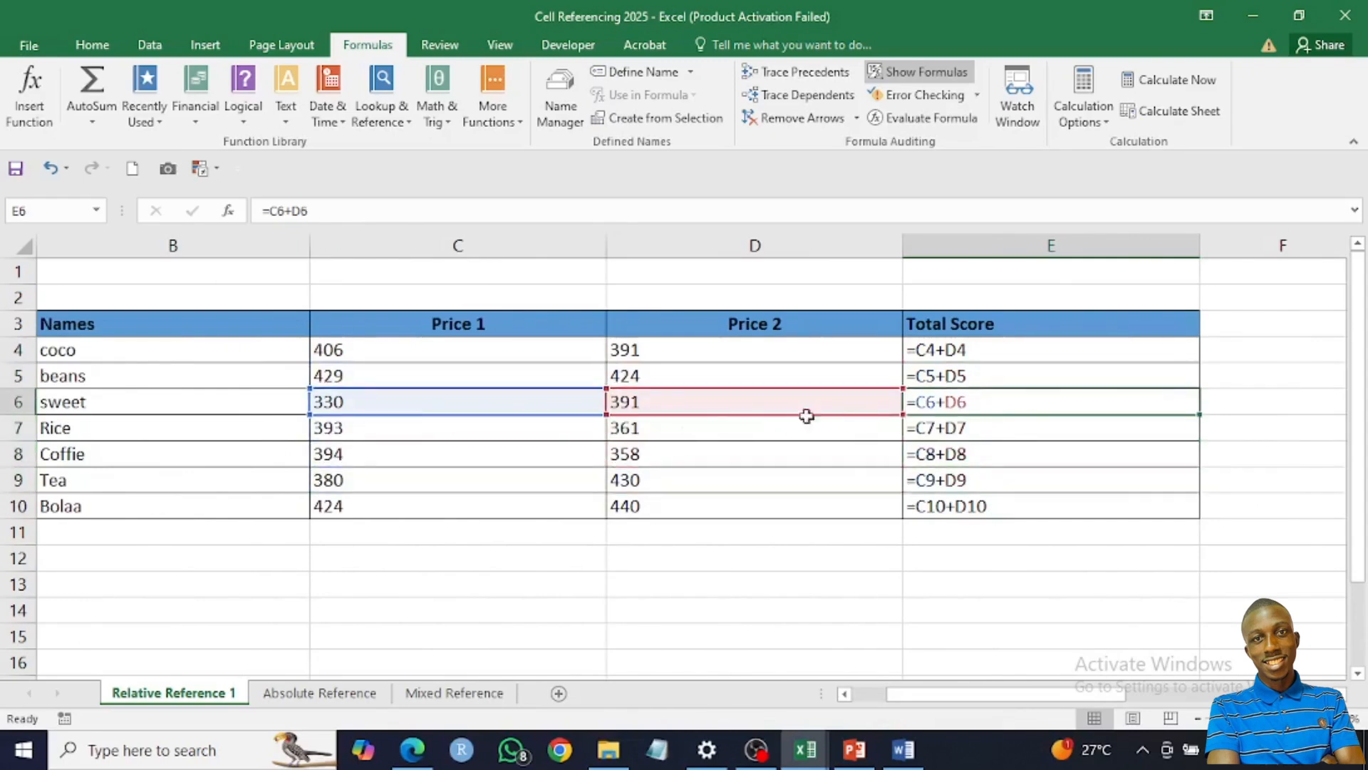
Return the worksheet to displaying calculated results instead of formulas
{"action": "left_click", "coordinate": [924, 73]}
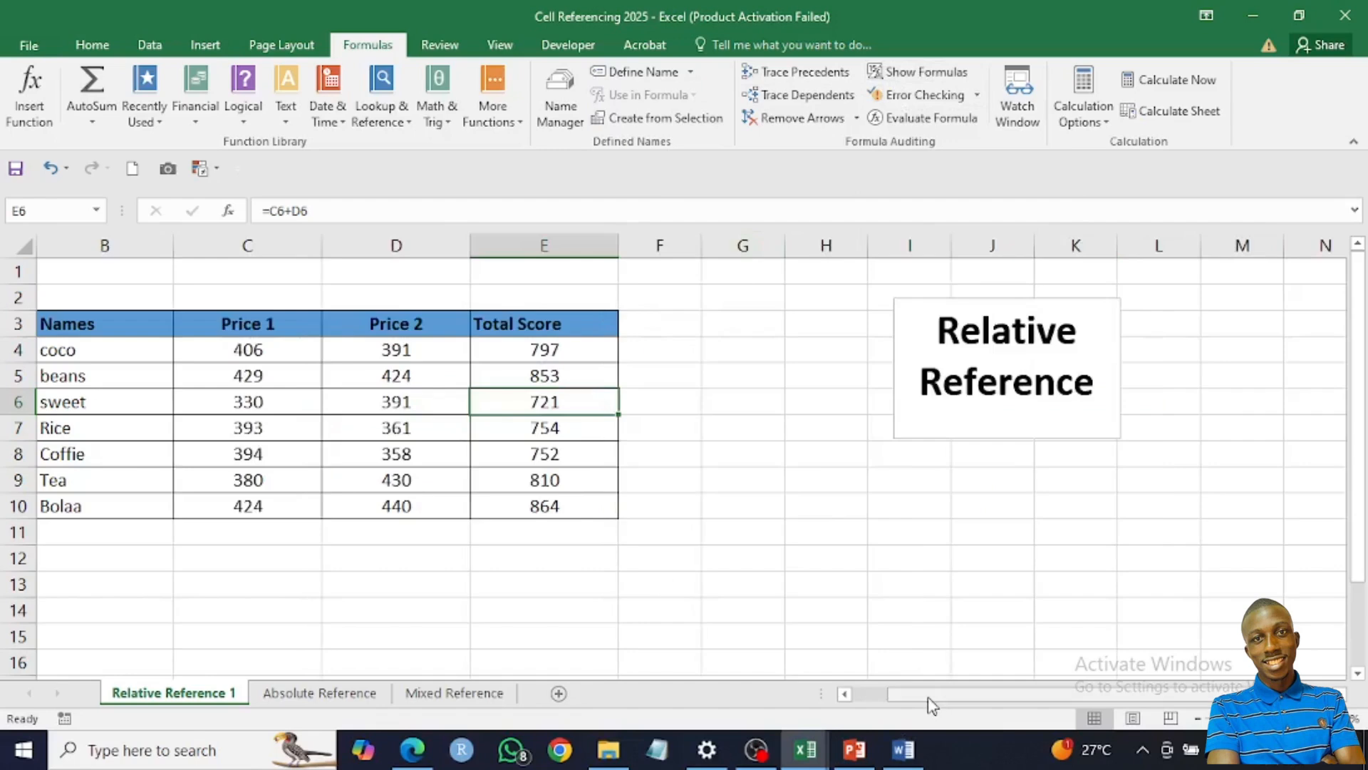
{"action": "left_click_drag", "start_coordinate": [927, 694], "coordinate": [854, 695]}
{"action": "left_click", "coordinate": [558, 545]}
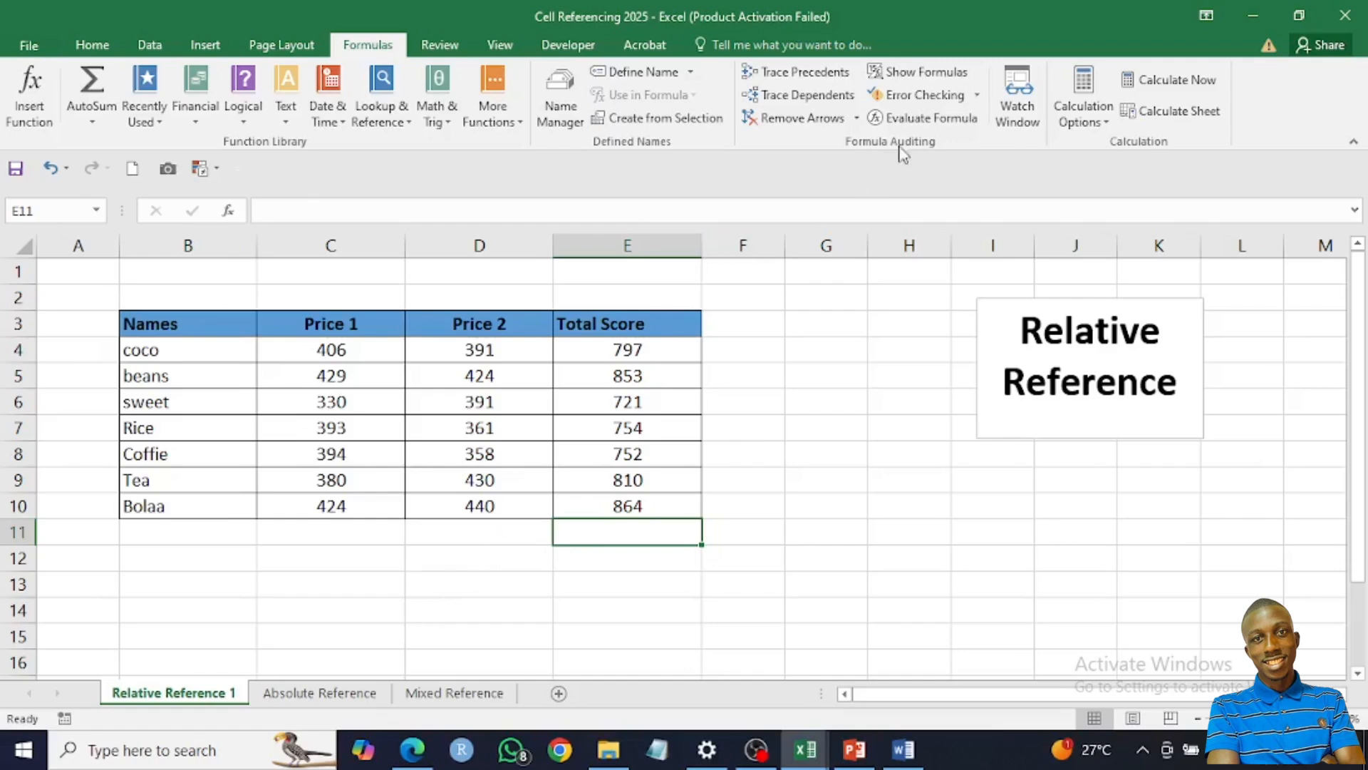
Show the worksheet's formulas again to review the Total Score column, and switch back to the calculated results
{"action": "left_click", "coordinate": [934, 73]}
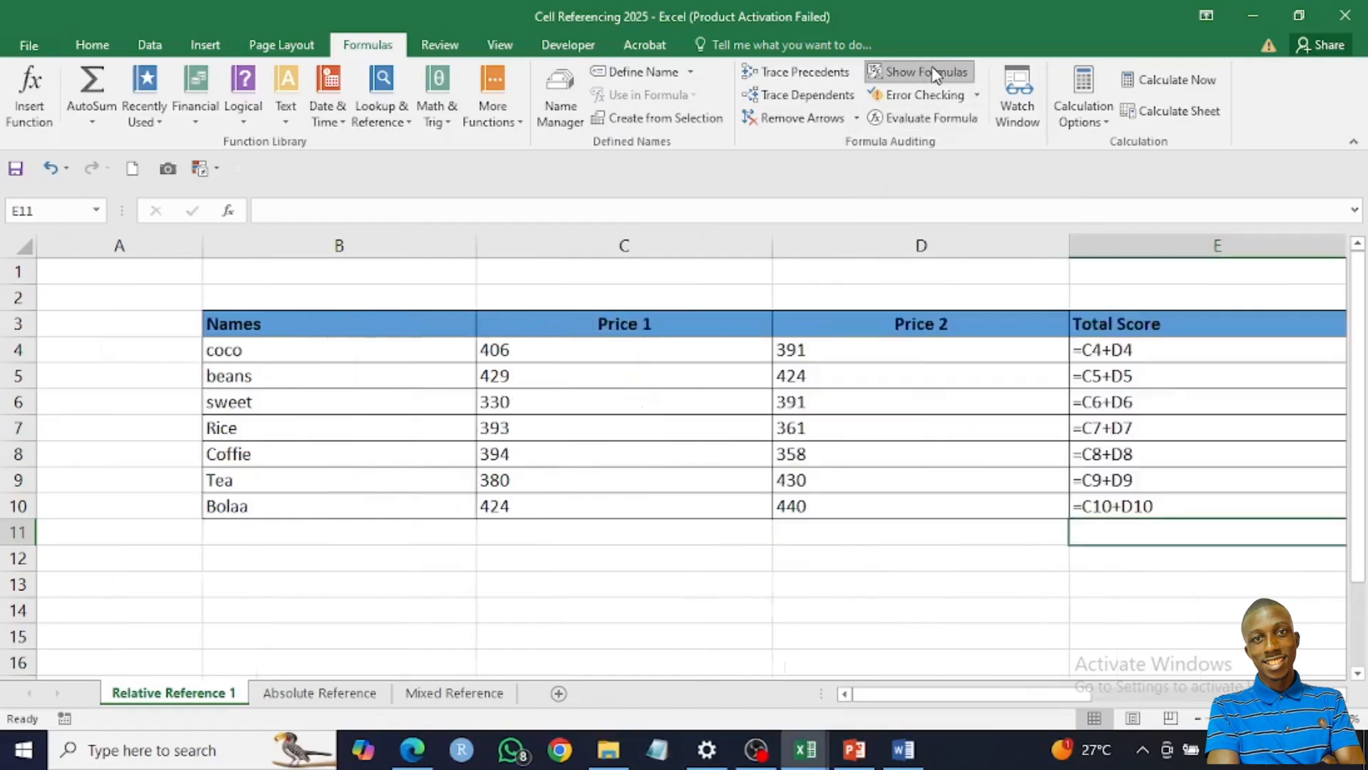
{"action": "left_click_drag", "start_coordinate": [912, 695], "coordinate": [984, 683]}
{"action": "left_click", "coordinate": [502, 578]}
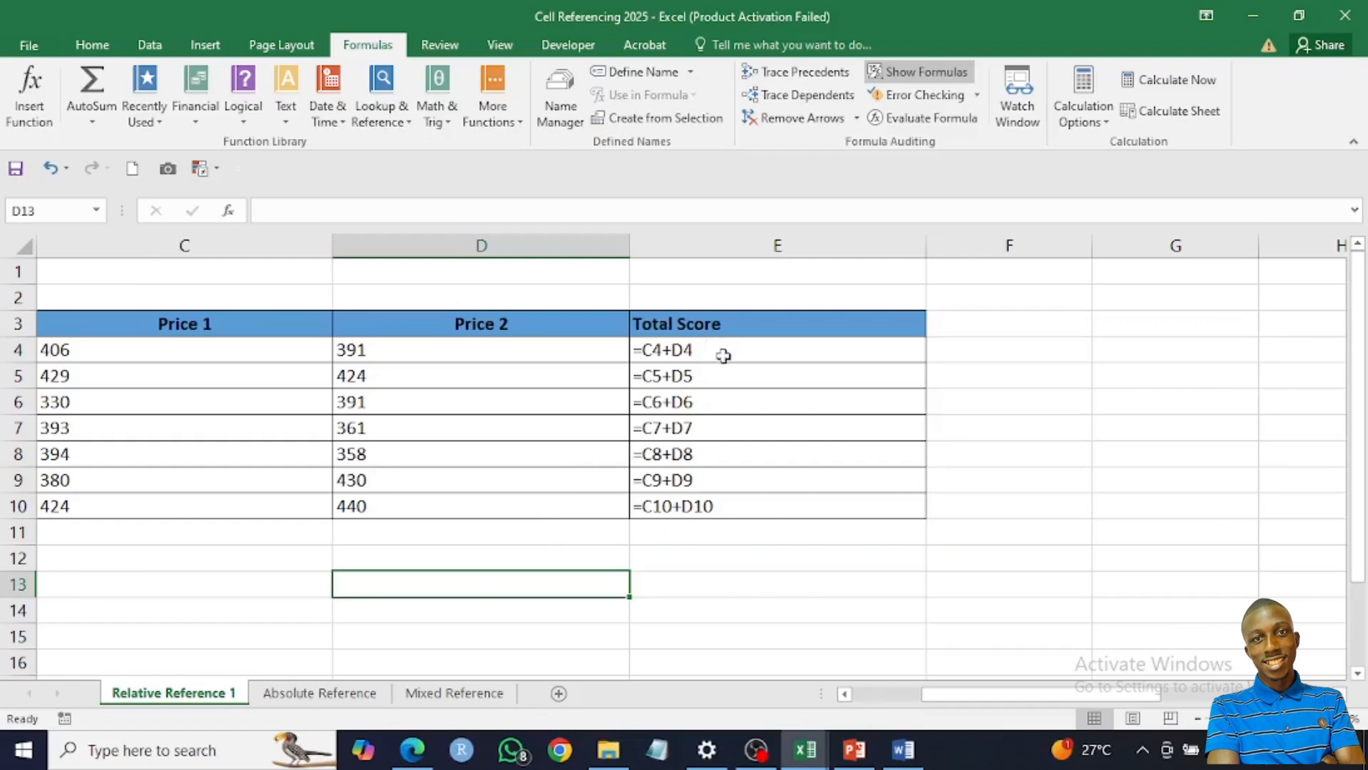
{"action": "left_click", "coordinate": [917, 76]}
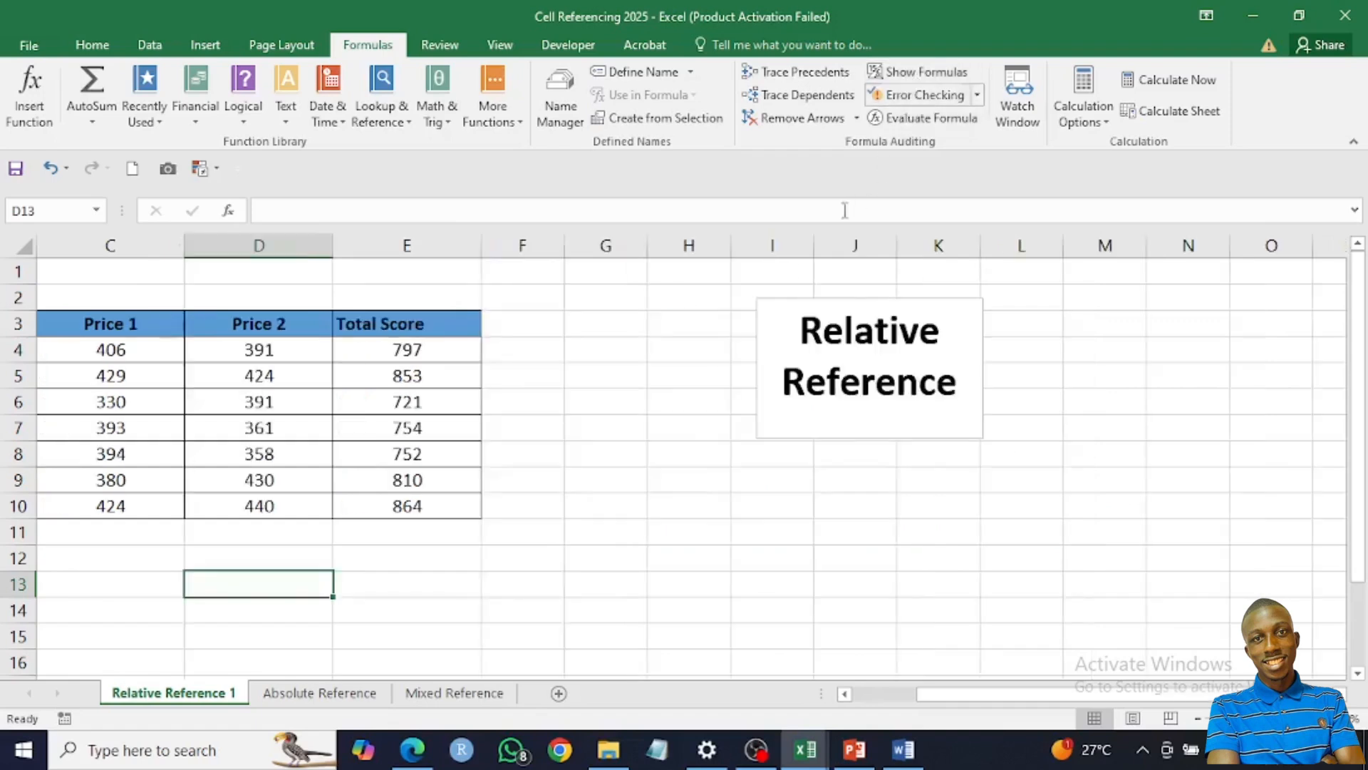
{"action": "left_click_drag", "start_coordinate": [950, 694], "coordinate": [855, 695]}
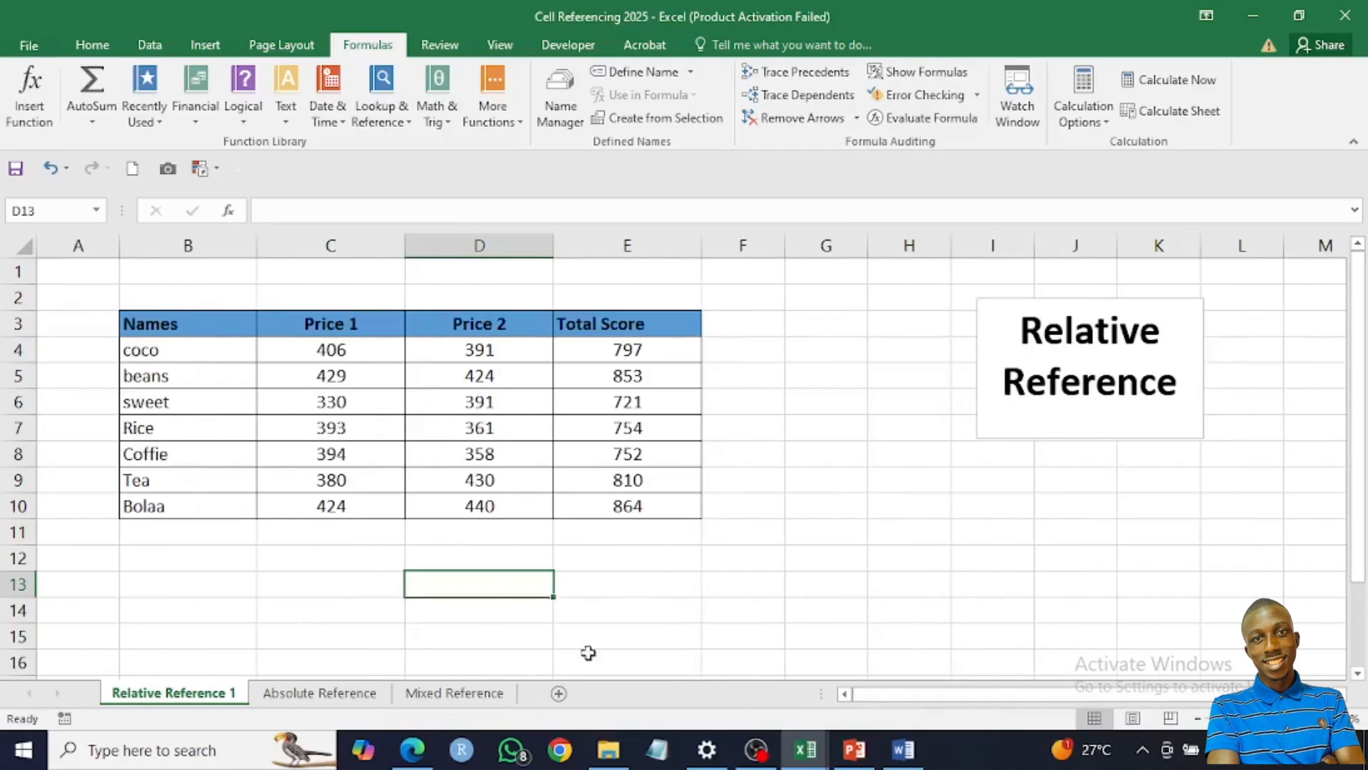
Switch to the Absolute Reference worksheet
{"action": "left_click", "coordinate": [322, 692]}
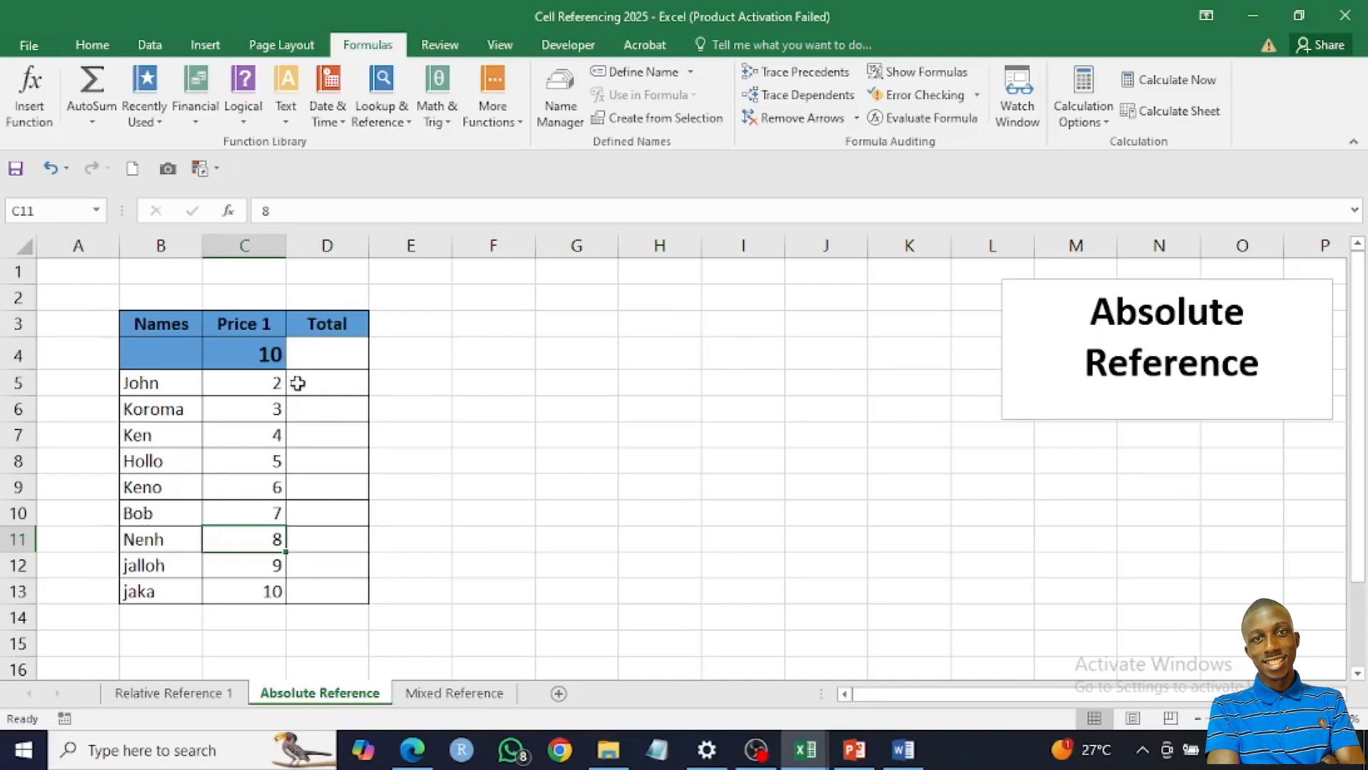
Move the value 10 from cell C4 to cell D4, below the Total header
{"action": "left_click", "coordinate": [314, 385]}
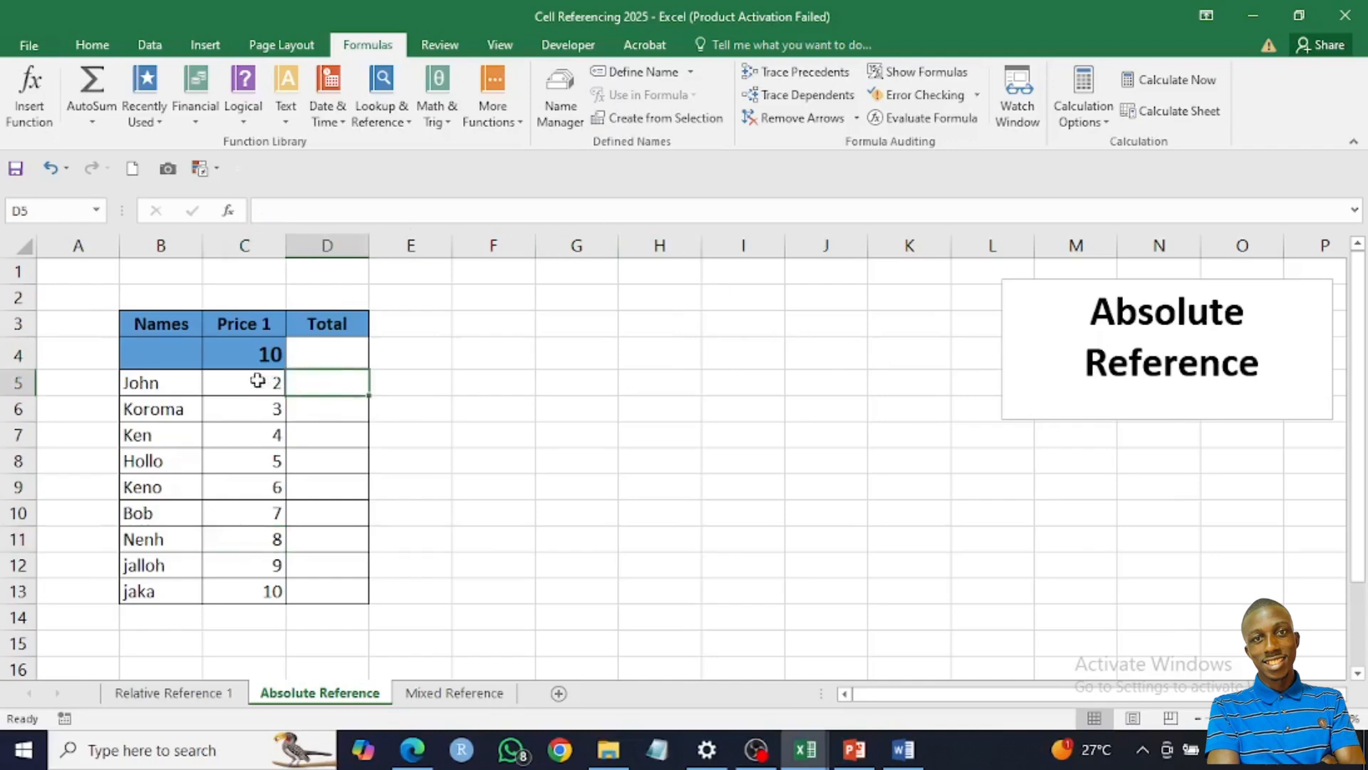
{"action": "left_click_drag", "start_coordinate": [257, 380], "coordinate": [258, 587]}
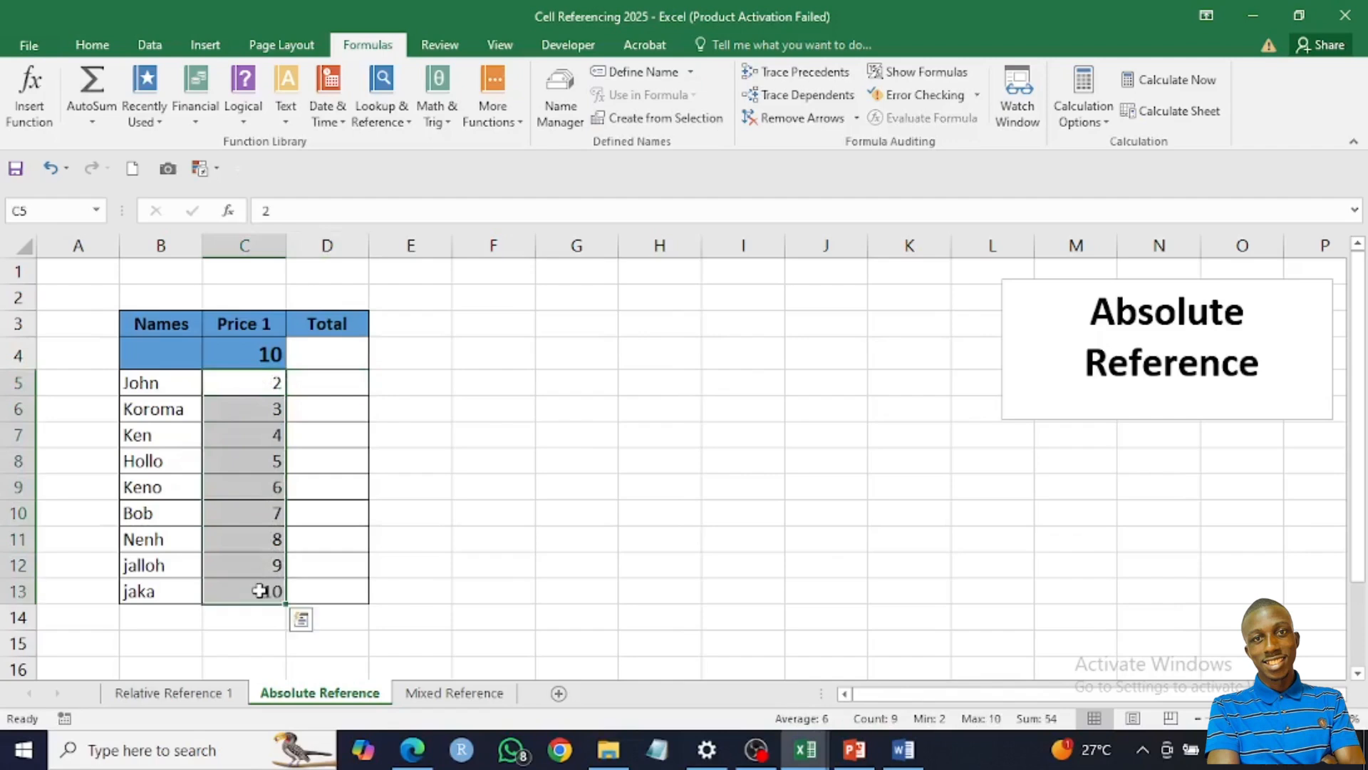
{"action": "left_click", "coordinate": [300, 409]}
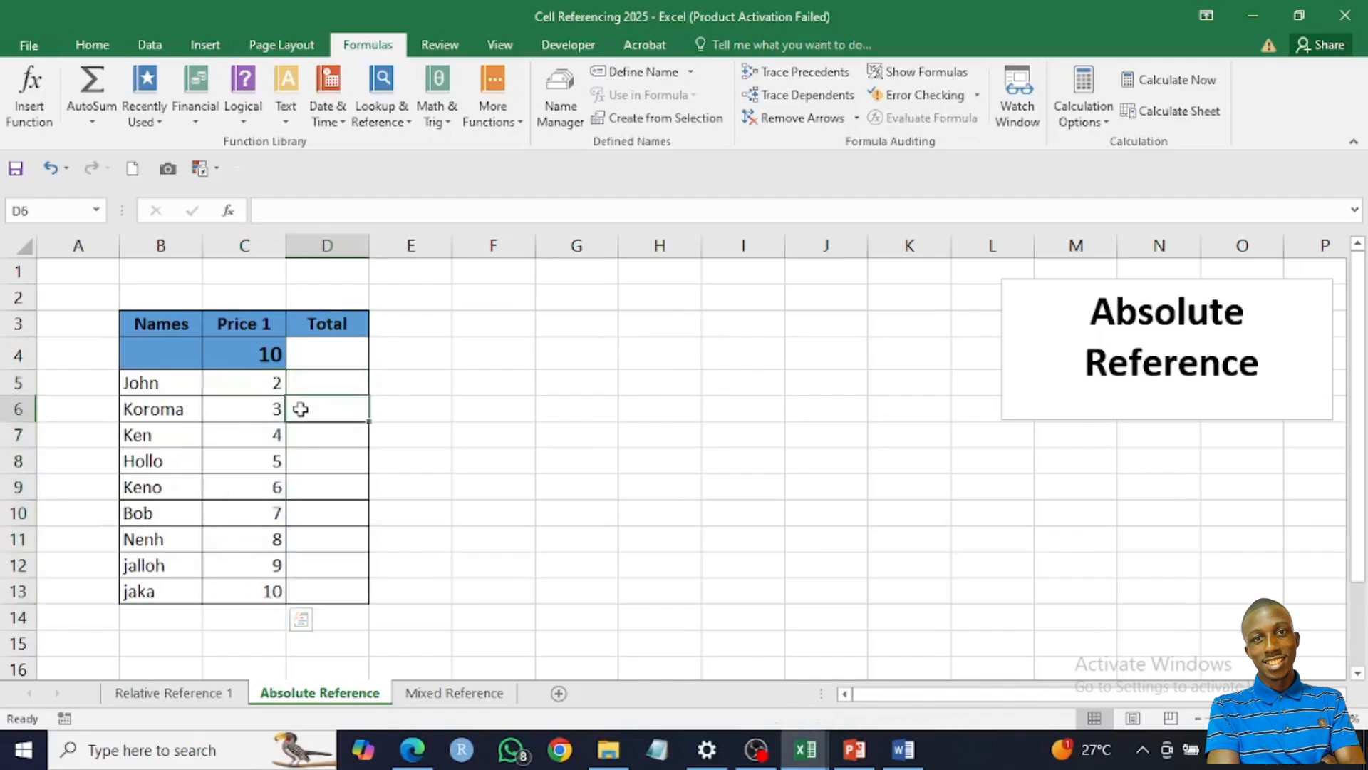
{"action": "left_click", "coordinate": [261, 354]}
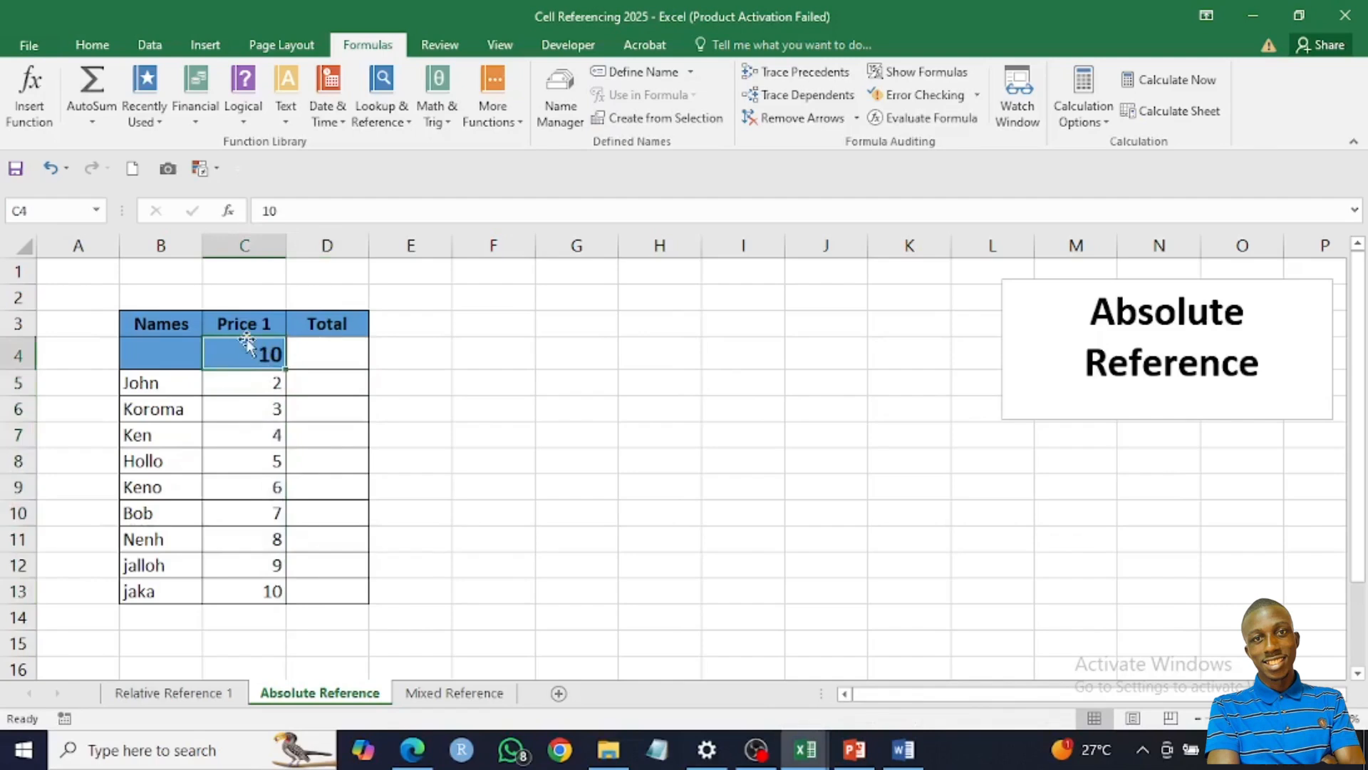
{"action": "left_click_drag", "start_coordinate": [246, 338], "coordinate": [327, 352]}
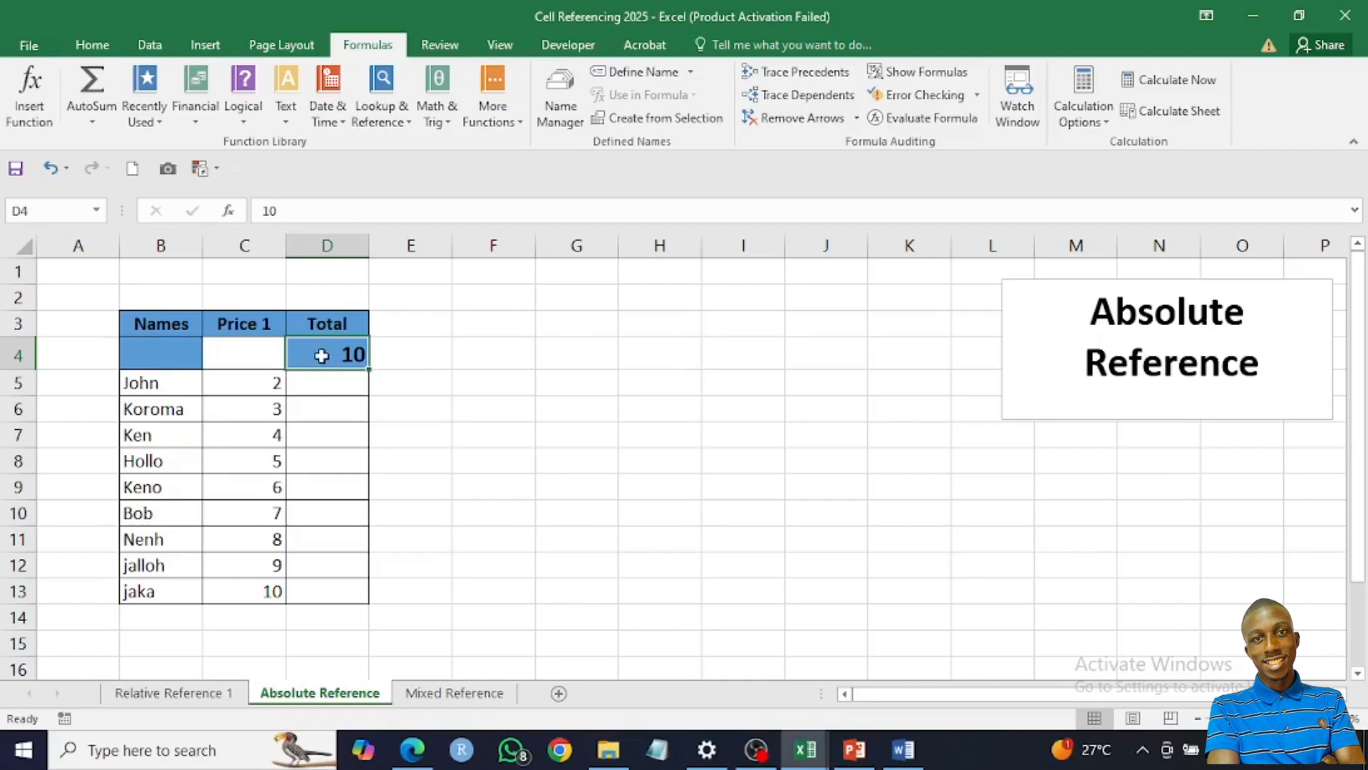
Copy the formatting of cell D4 onto the emptied cell C4 so it regains the blue header fill
{"action": "left_click", "coordinate": [92, 41]}
{"action": "left_click", "coordinate": [82, 119]}
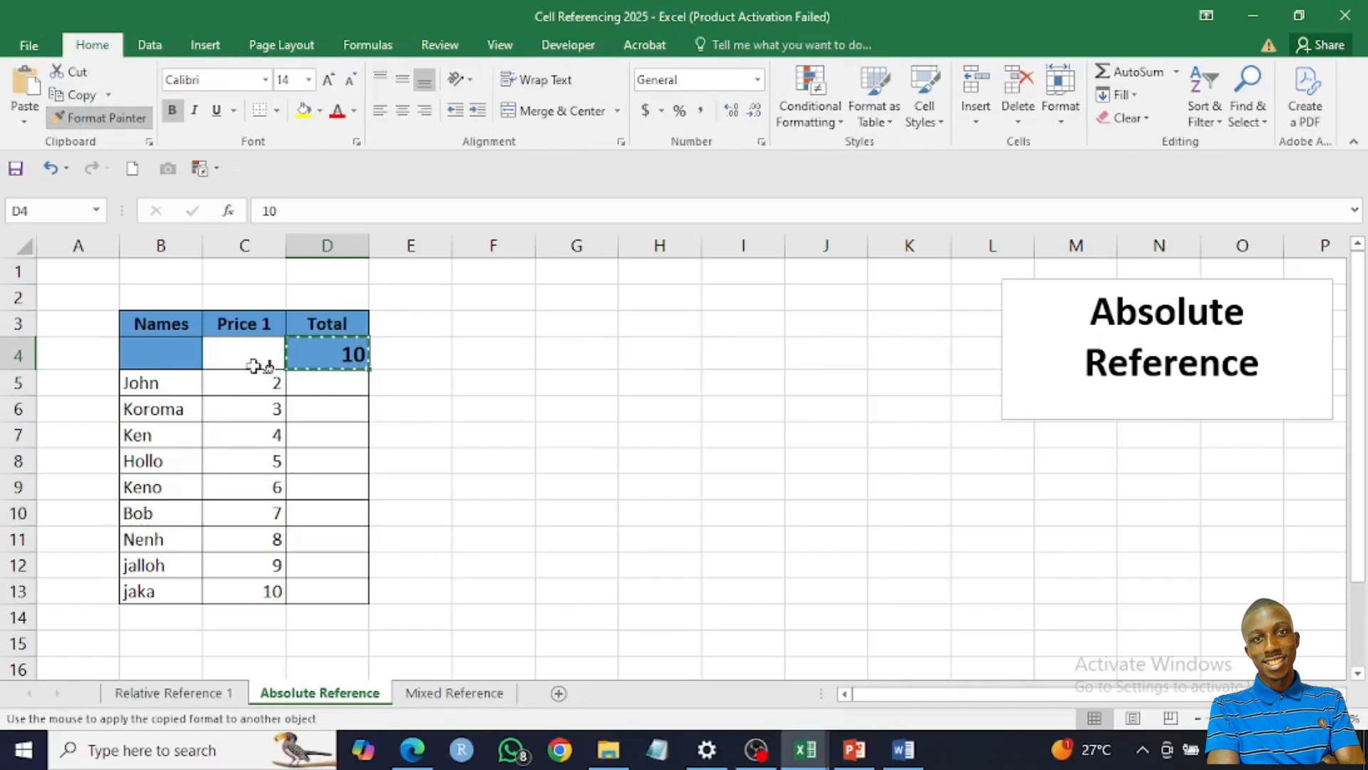
{"action": "left_click", "coordinate": [275, 361]}
Centre the 10 in cell D4 and increase its font size to 16
{"action": "left_click", "coordinate": [333, 358]}
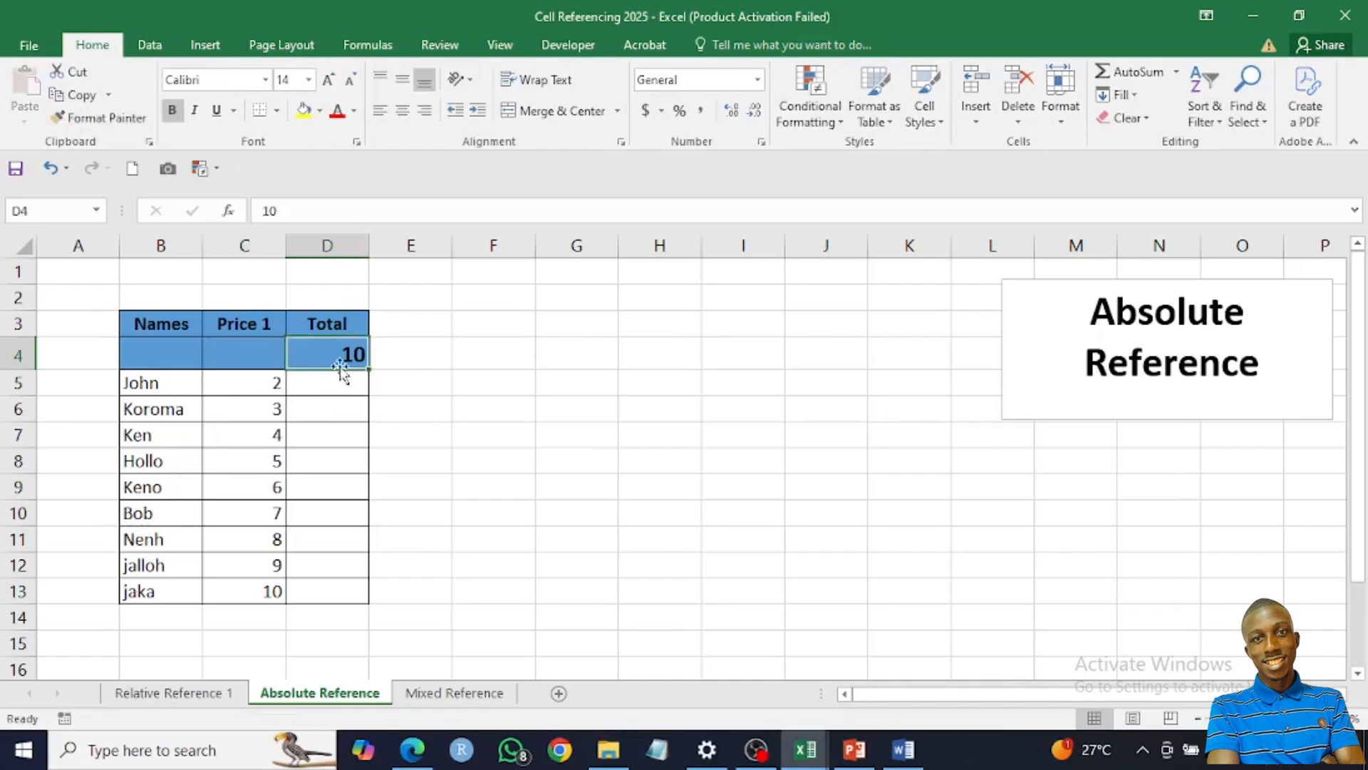
{"action": "left_click", "coordinate": [403, 110]}
{"action": "left_click", "coordinate": [329, 80]}
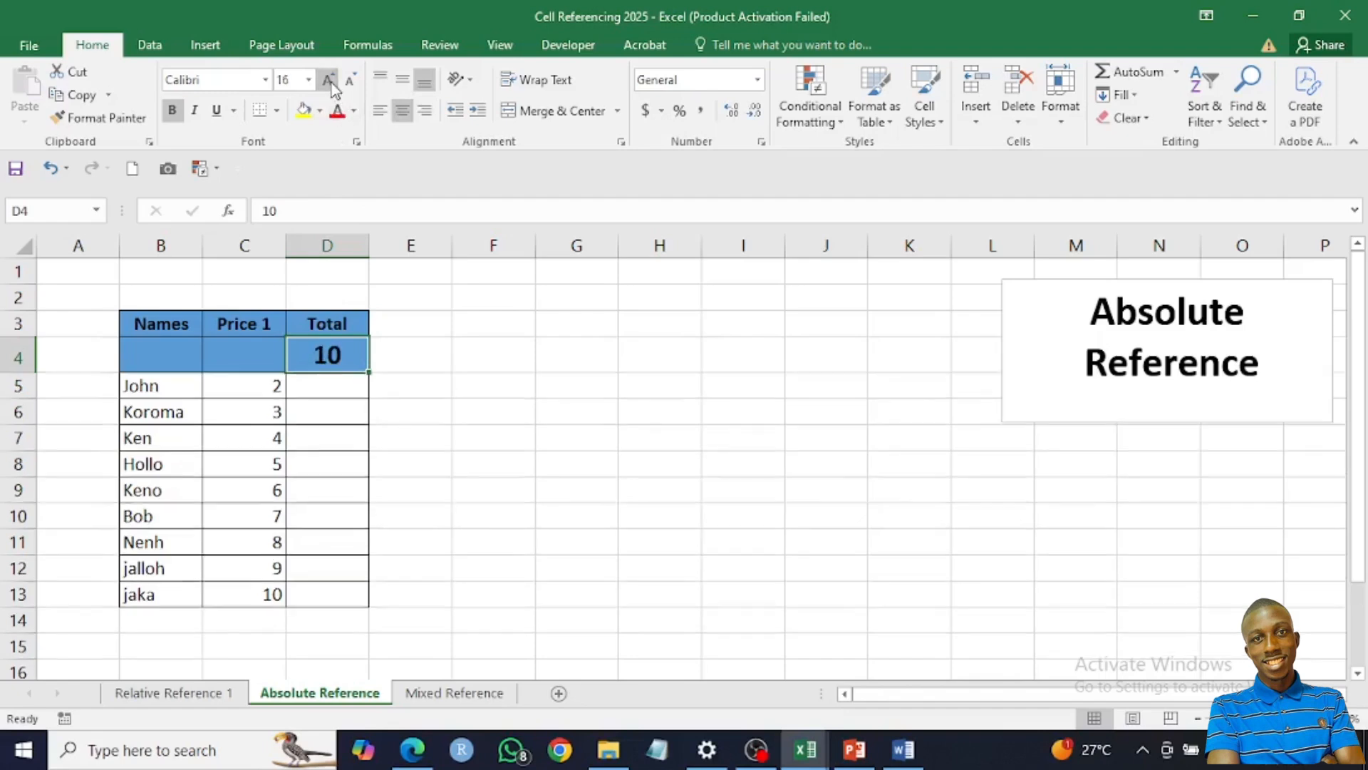
Enter the formula =C5*D4 in cell D5 to multiply the first Price 1 value by the multiplier
{"action": "left_click", "coordinate": [317, 402]}
{"action": "left_click", "coordinate": [308, 382]}
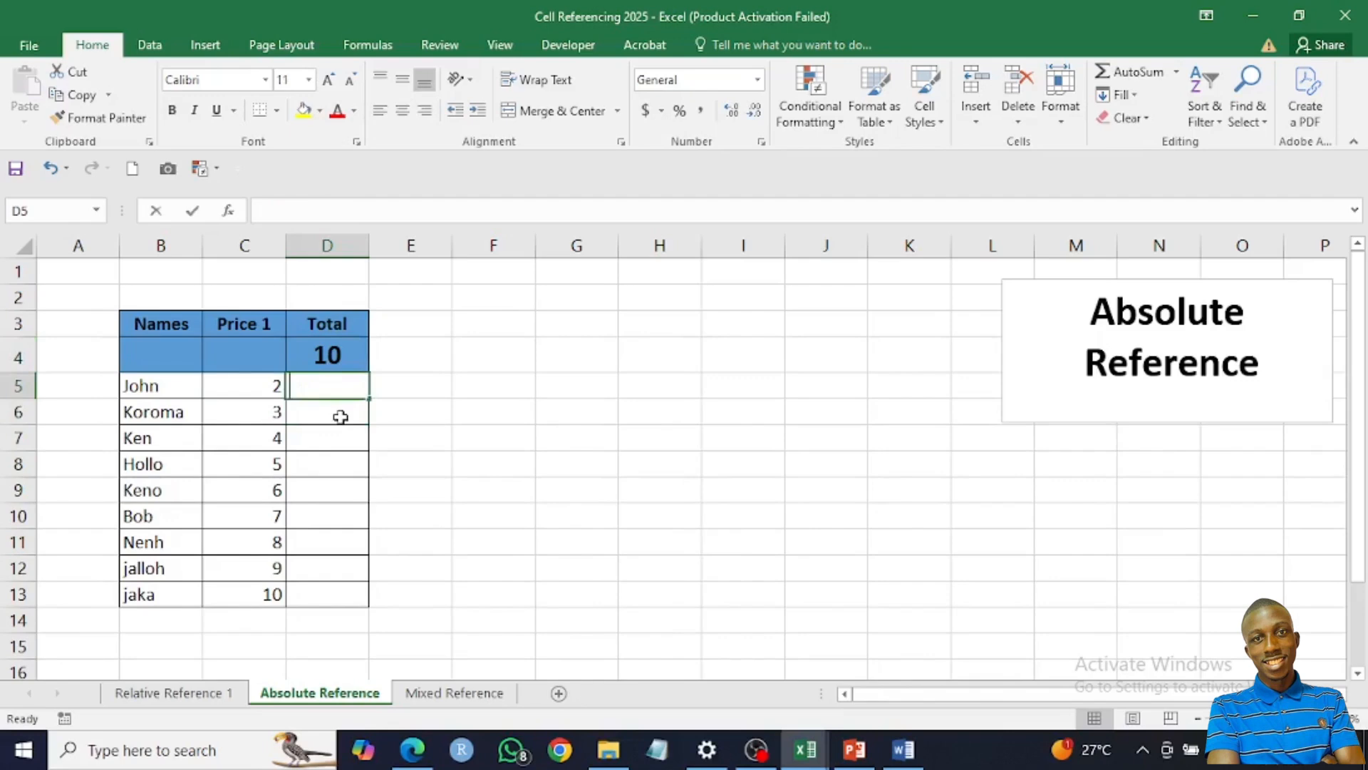
{"action": "type", "text": "="}
{"action": "left_click", "coordinate": [262, 385]}
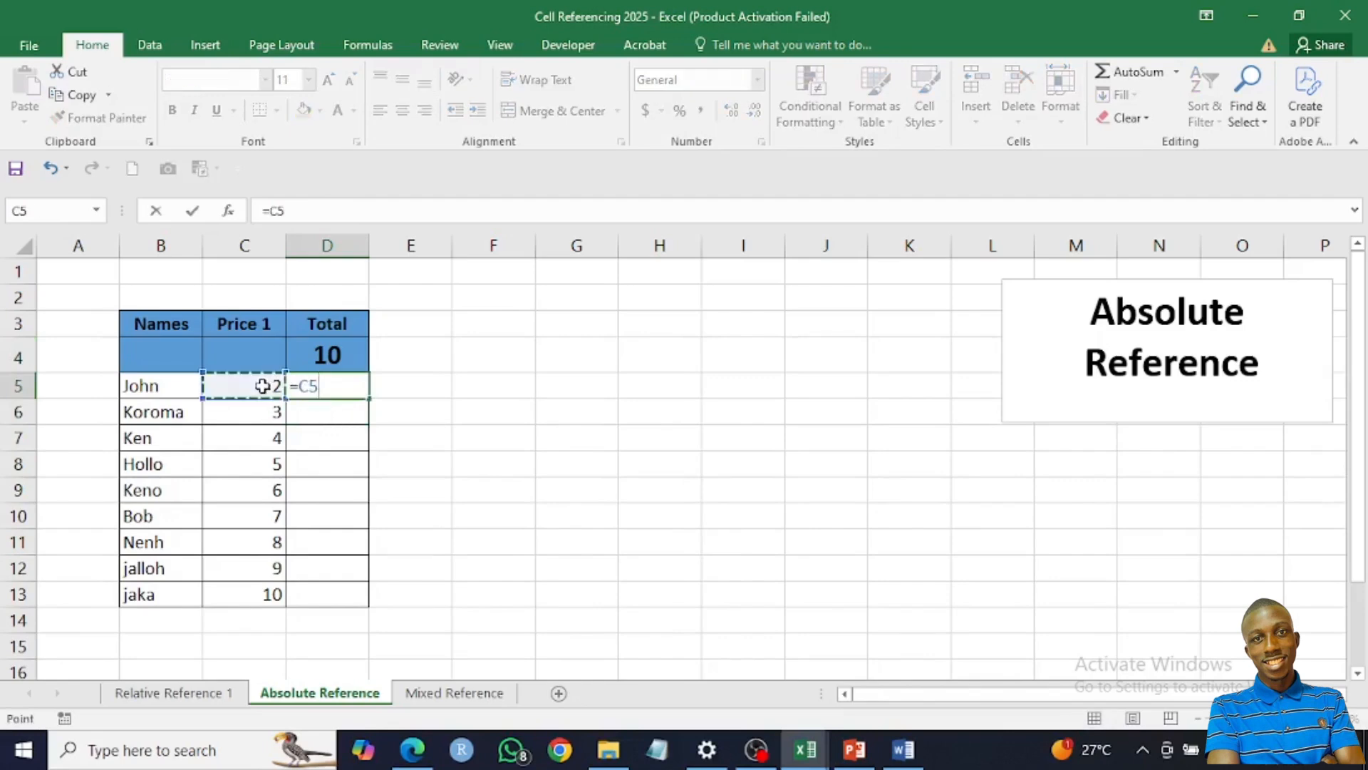
{"action": "type", "text": "*"}
{"action": "left_click", "coordinate": [326, 353]}
{"action": "key", "text": "Return"}
Centre the contents of the Total cells D5 to D13
{"action": "left_click", "coordinate": [332, 384]}
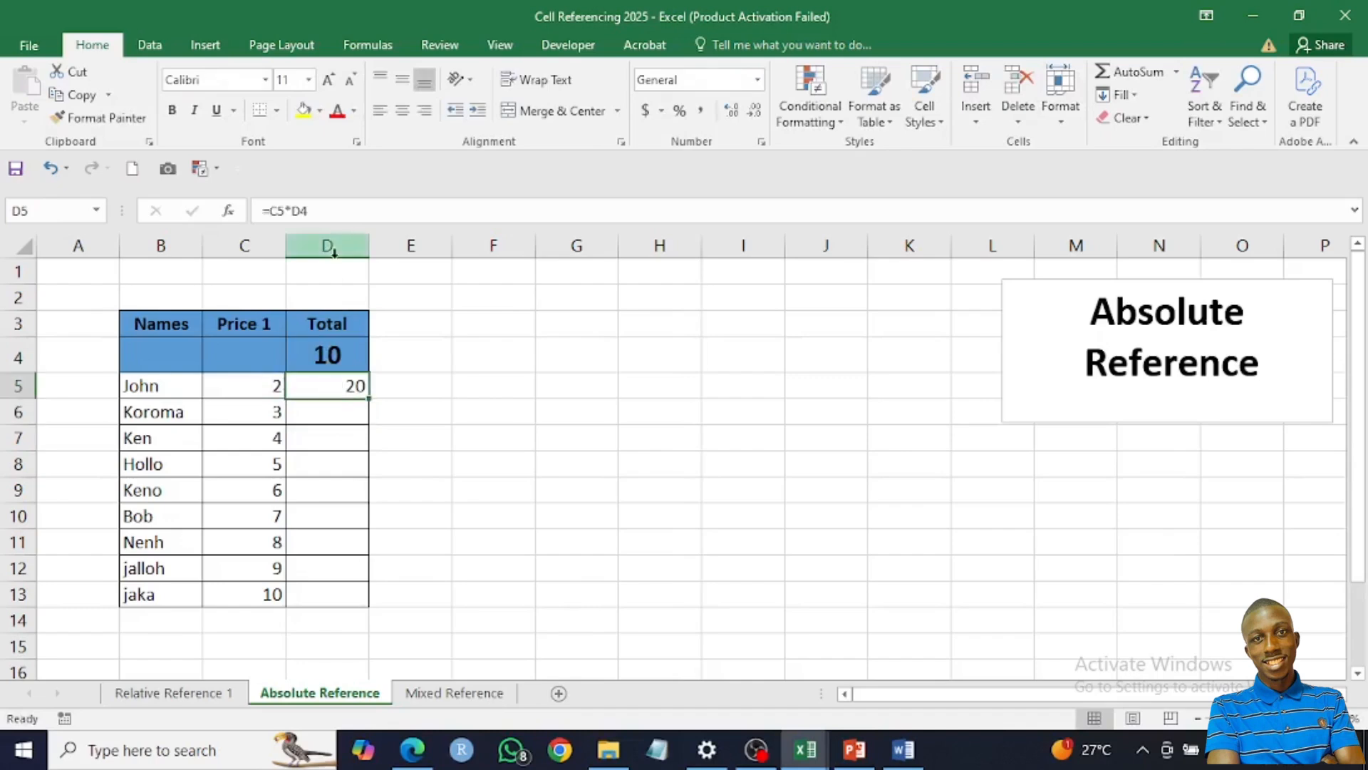
{"action": "left_click_drag", "start_coordinate": [316, 391], "coordinate": [309, 592]}
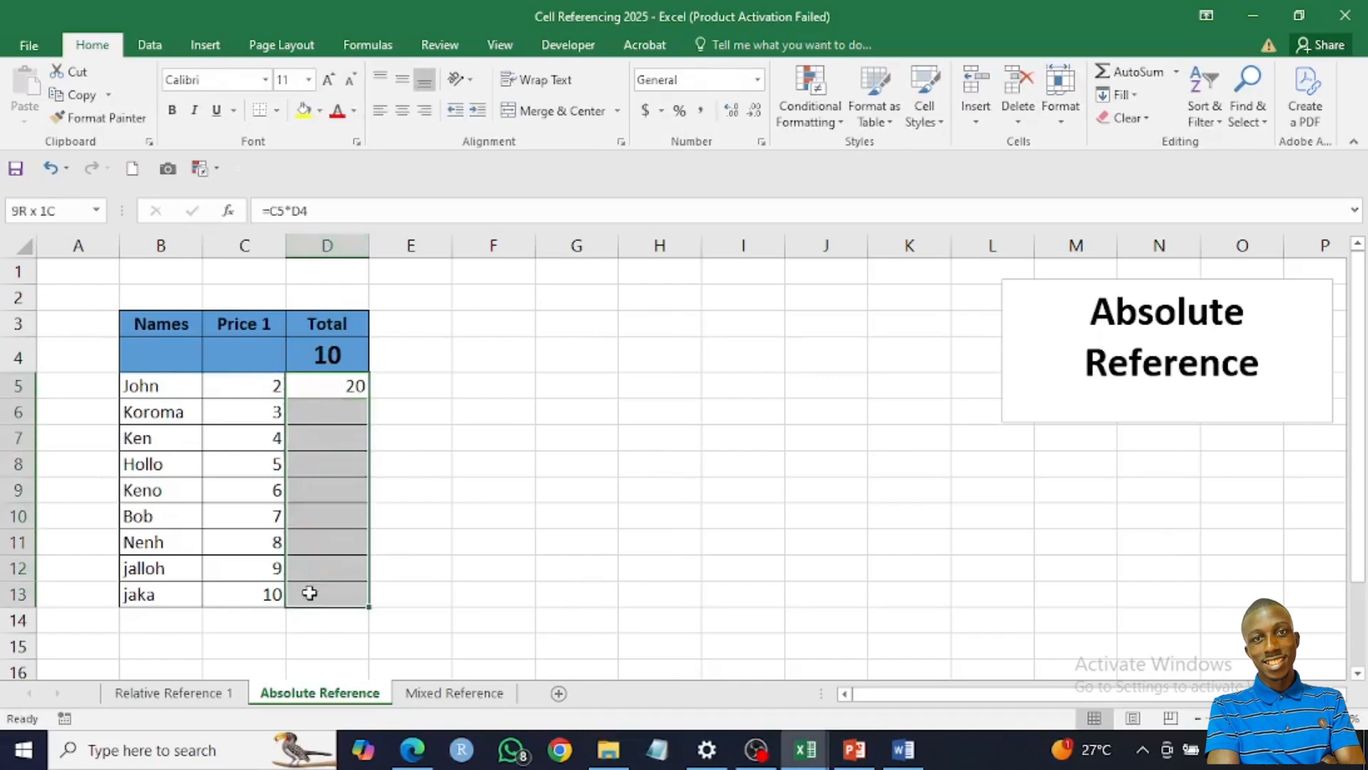
{"action": "left_click", "coordinate": [402, 110]}
{"action": "left_click", "coordinate": [314, 413]}
Try filling the relative-reference formula from D5 down to D13, and undo the fill
{"action": "left_click", "coordinate": [318, 385]}
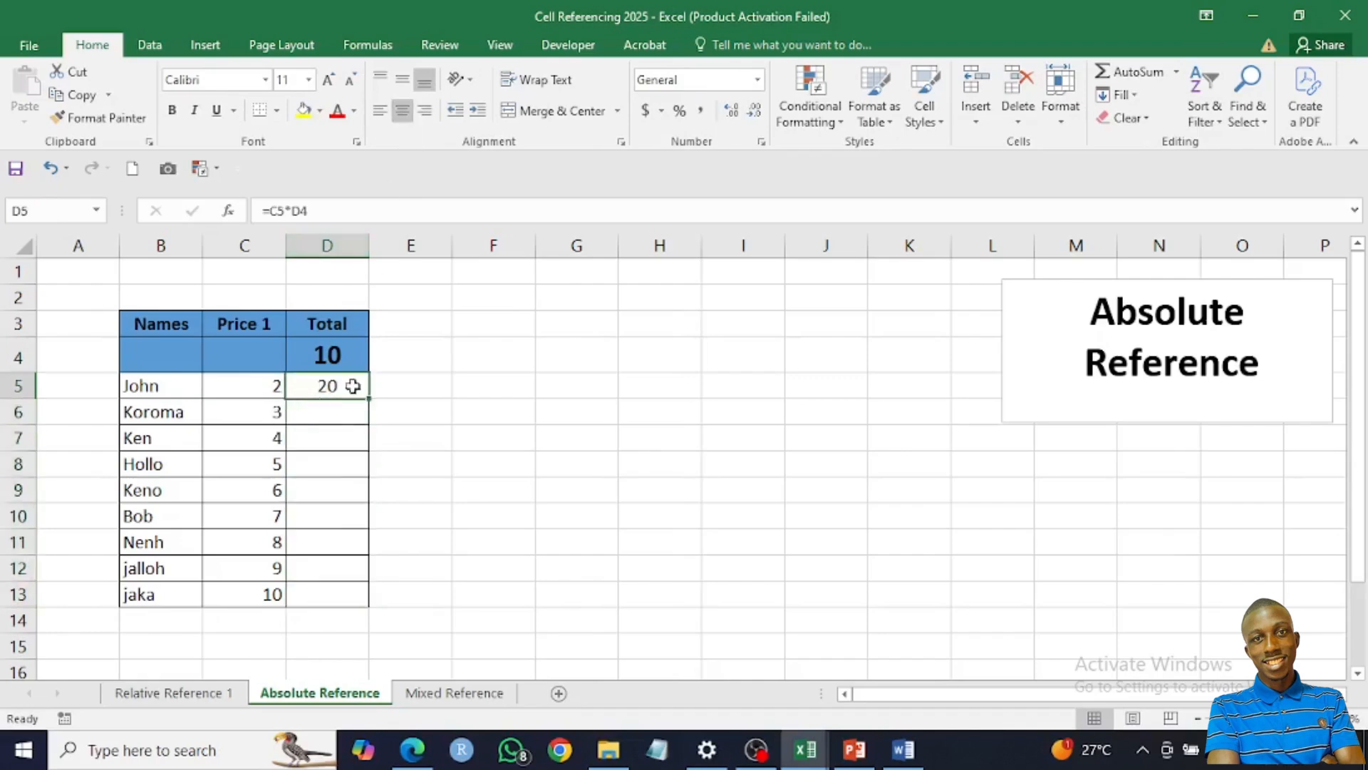
{"action": "left_click_drag", "start_coordinate": [368, 400], "coordinate": [367, 613]}
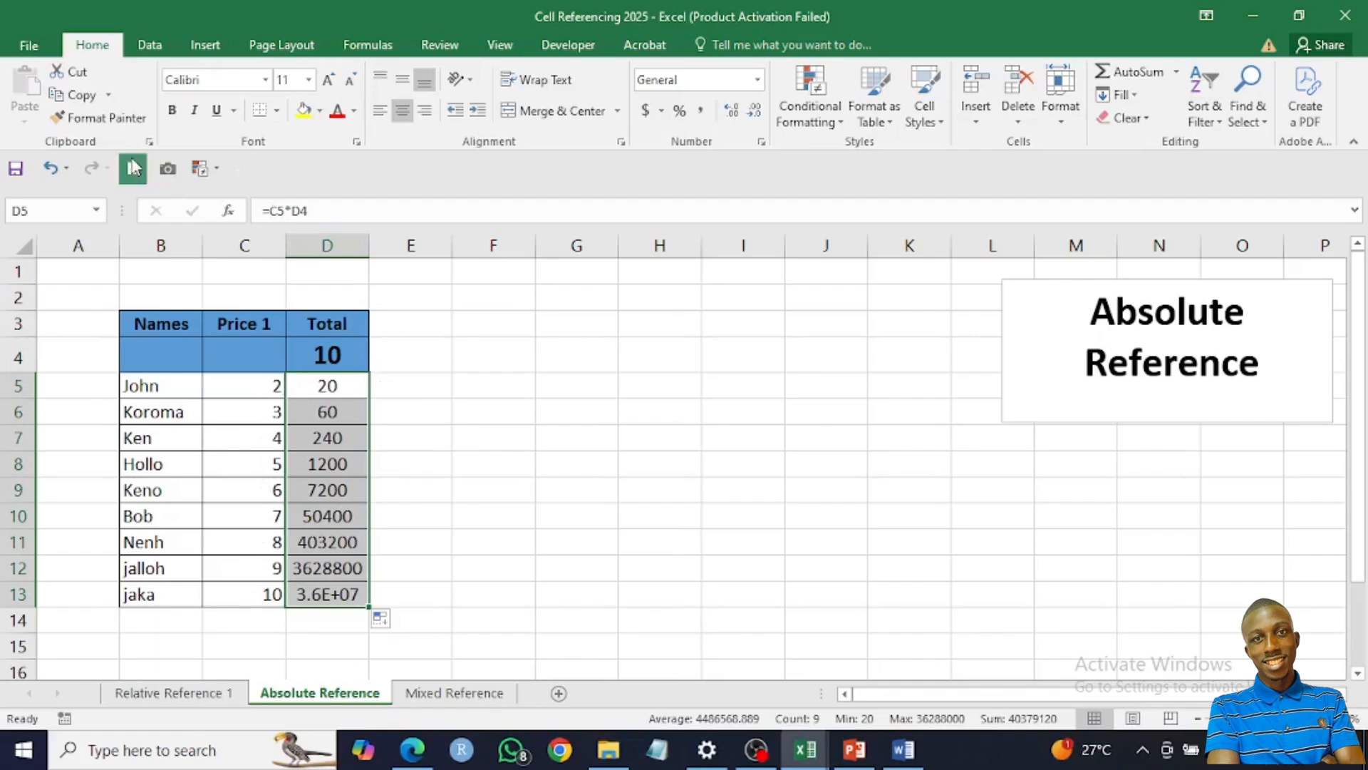
{"action": "left_click", "coordinate": [53, 168]}
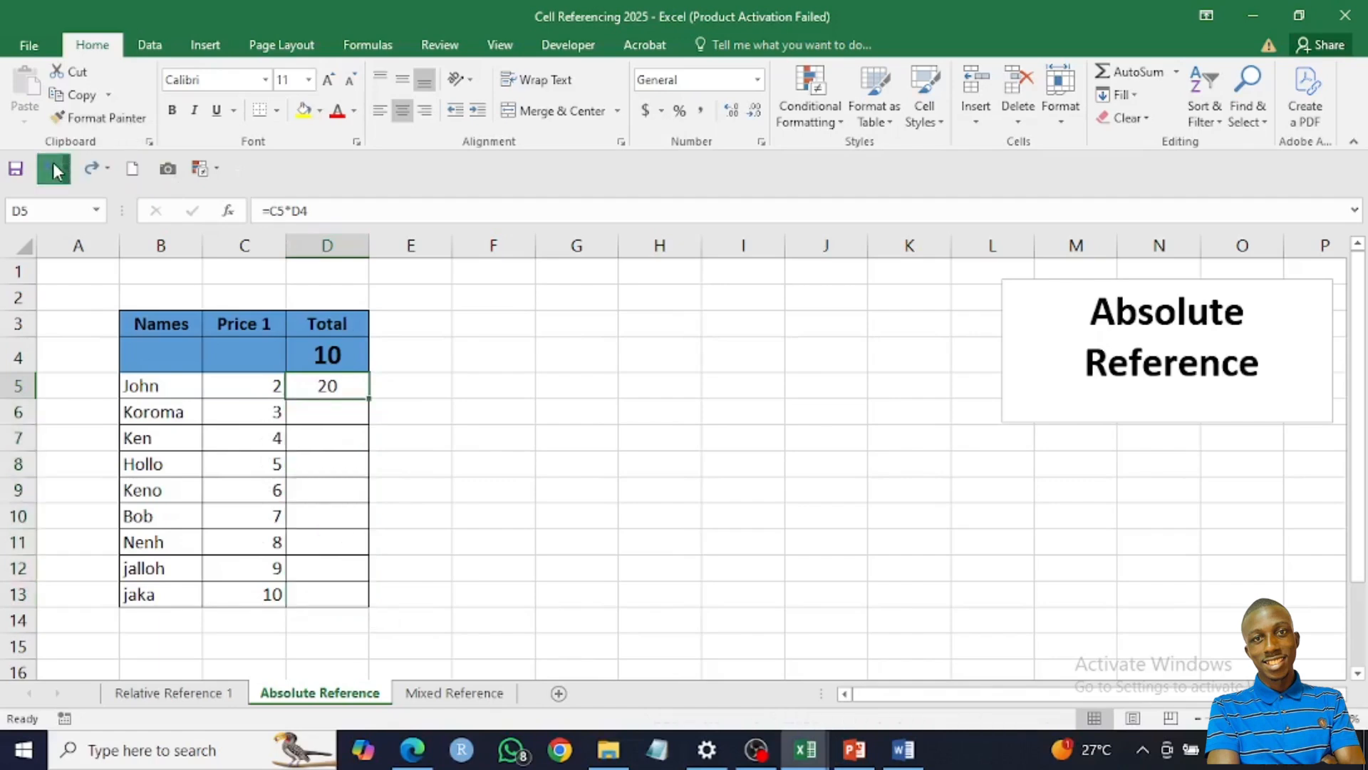
{"action": "left_click", "coordinate": [428, 413]}
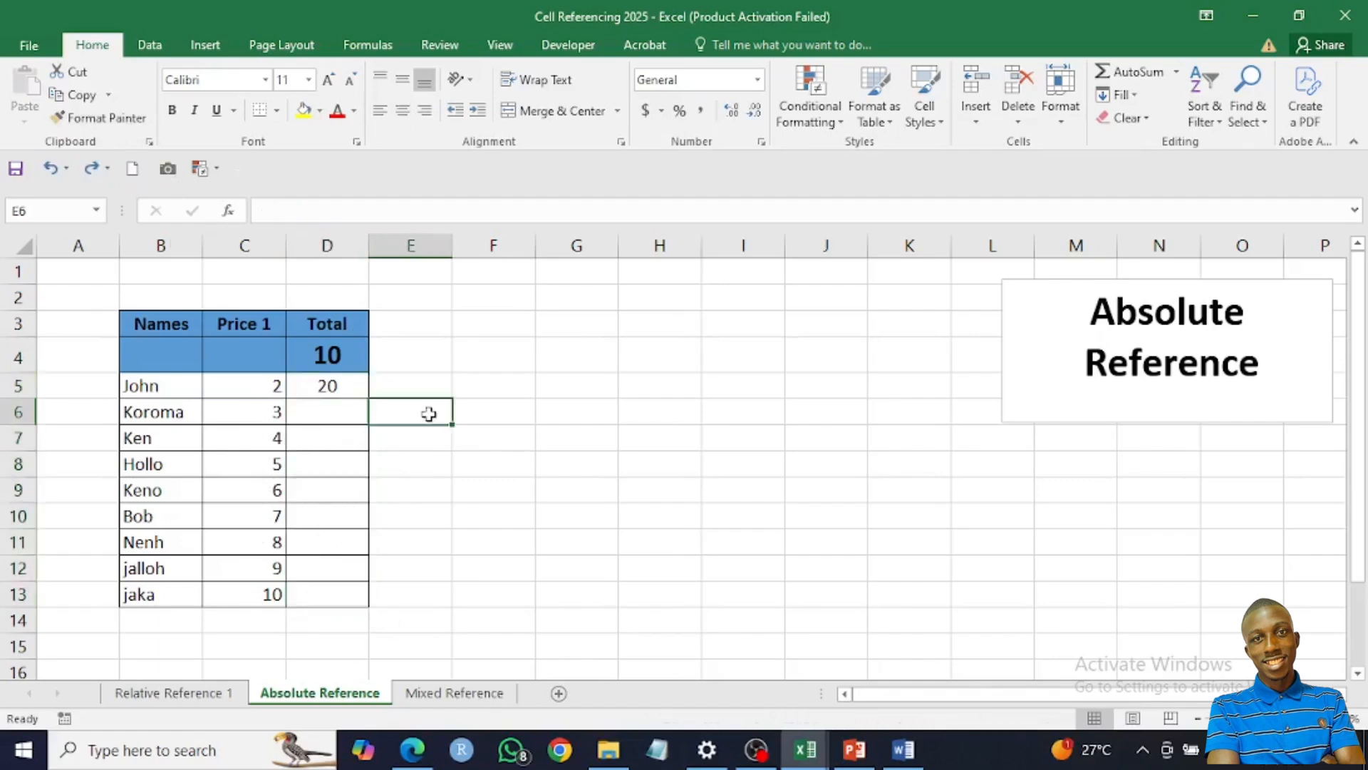
Make the D4 reference in cell D5's formula absolute so that it reads =C5*$D$4
{"action": "left_click", "coordinate": [312, 356]}
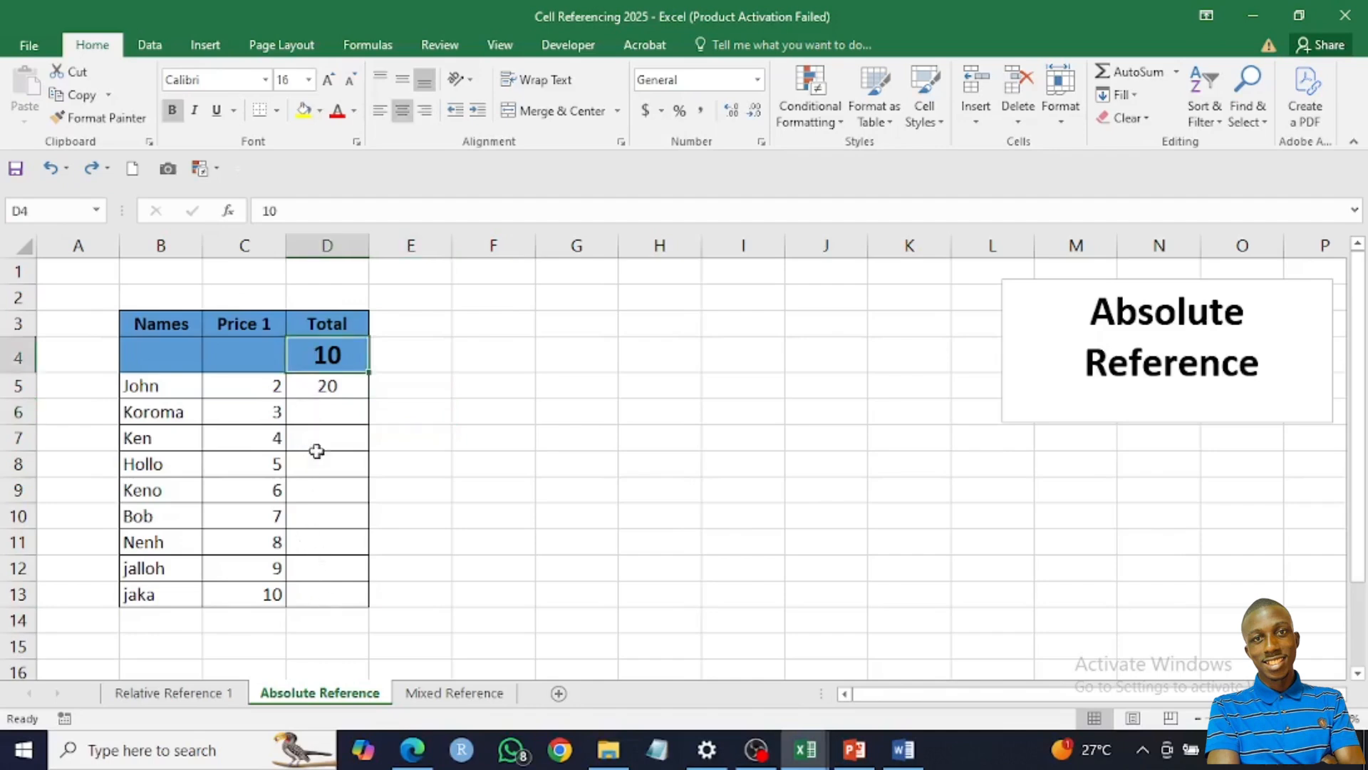
{"action": "left_click", "coordinate": [309, 389]}
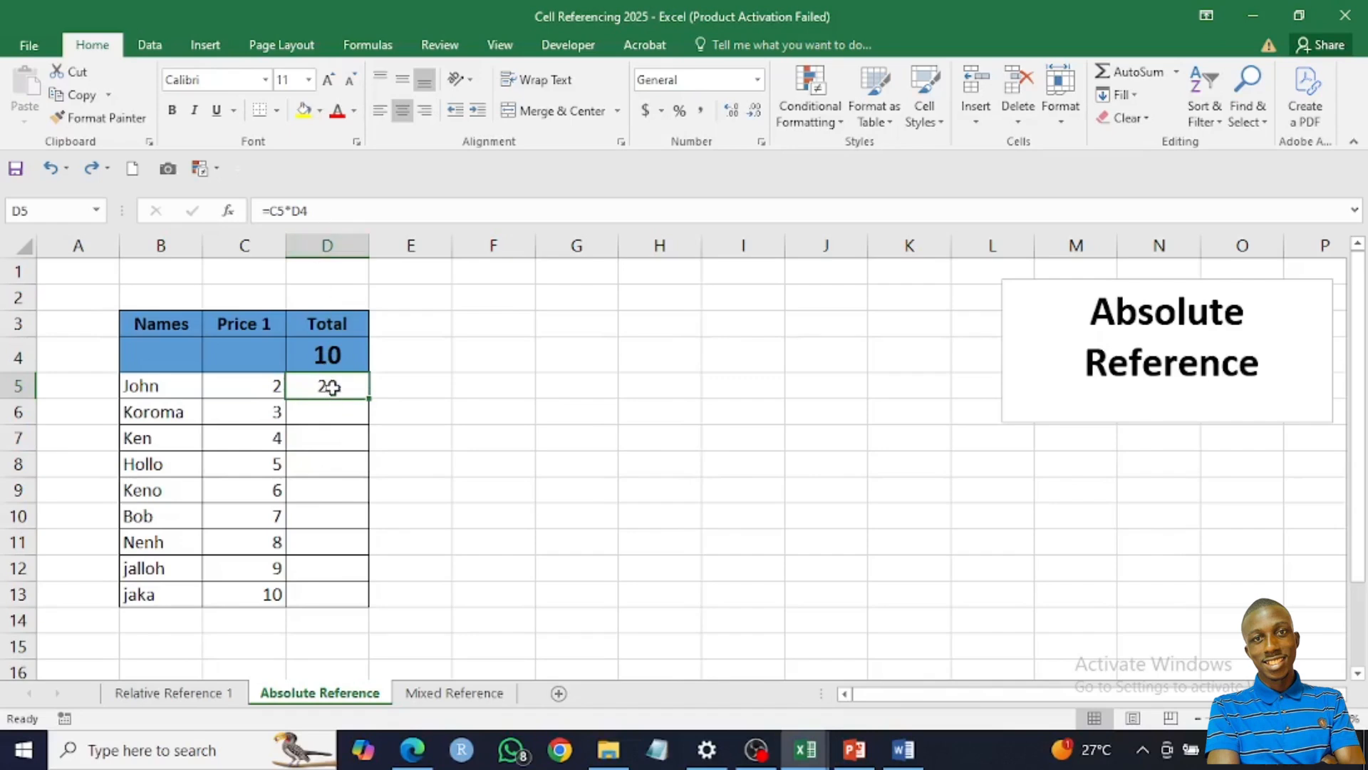
{"action": "double_click", "coordinate": [332, 387]}
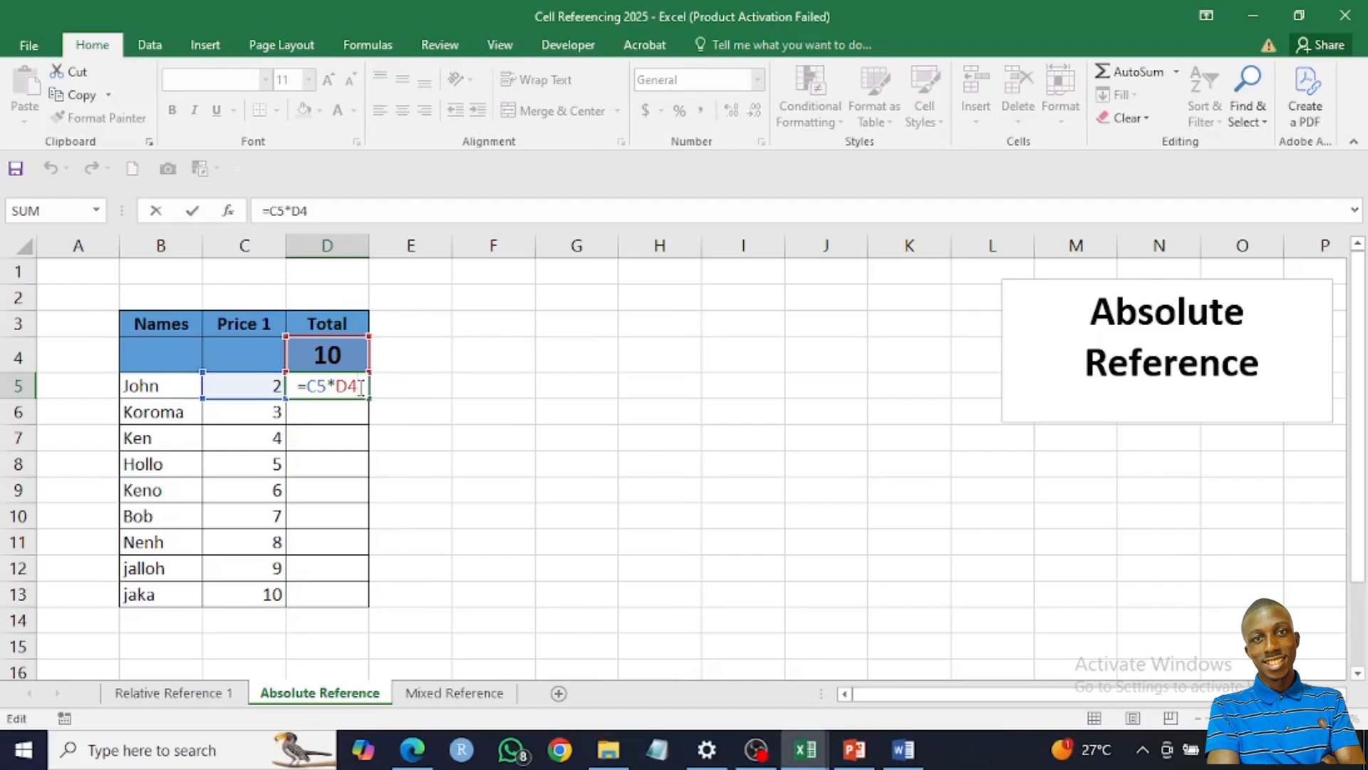
{"action": "key", "text": "F4"}
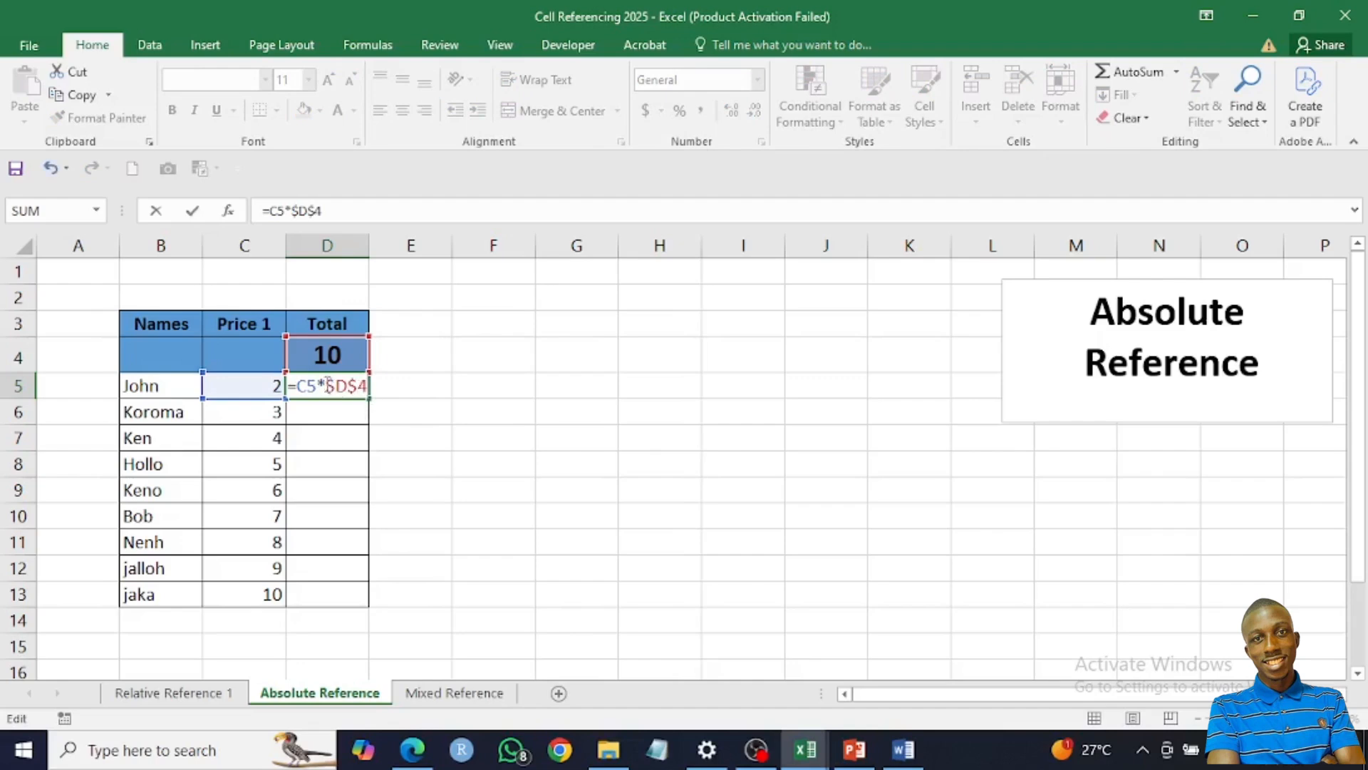
{"action": "left_click_drag", "start_coordinate": [326, 386], "coordinate": [367, 385]}
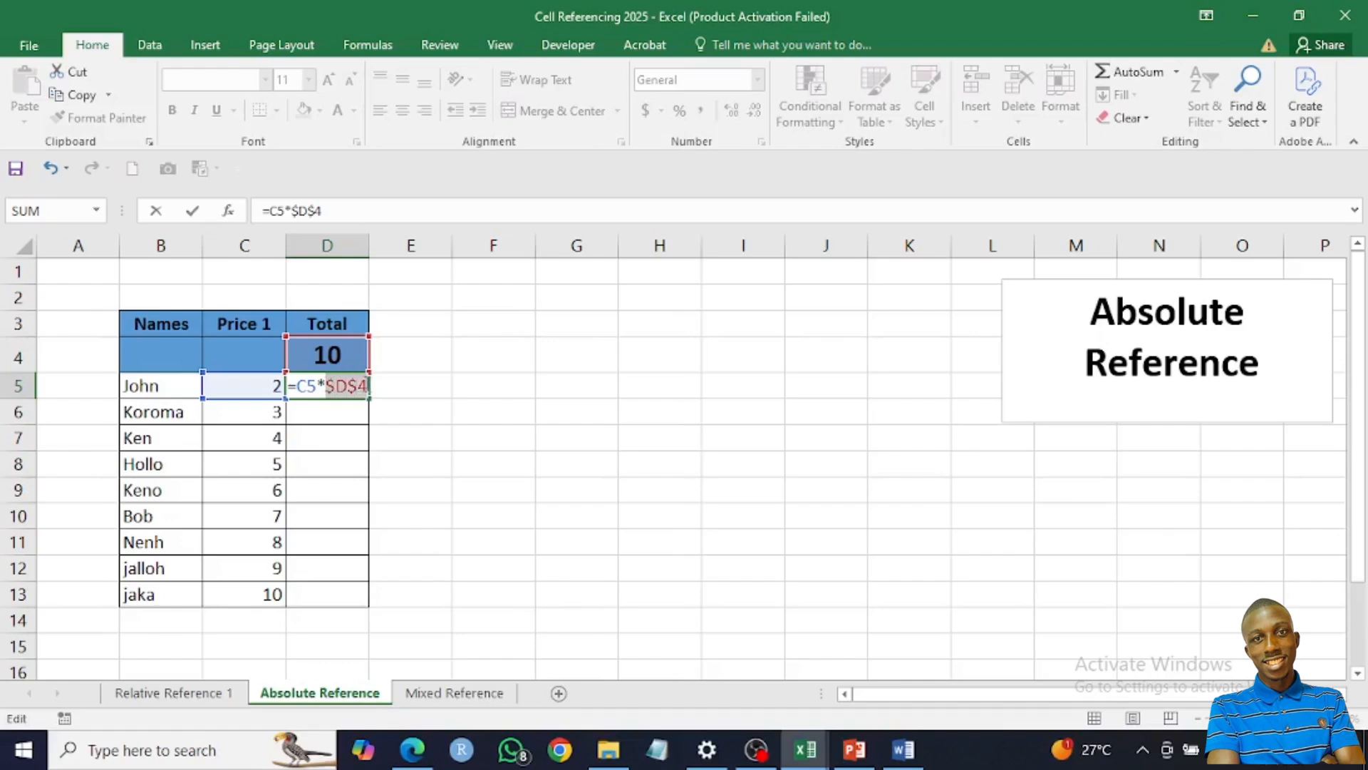
{"action": "key", "text": "Return"}
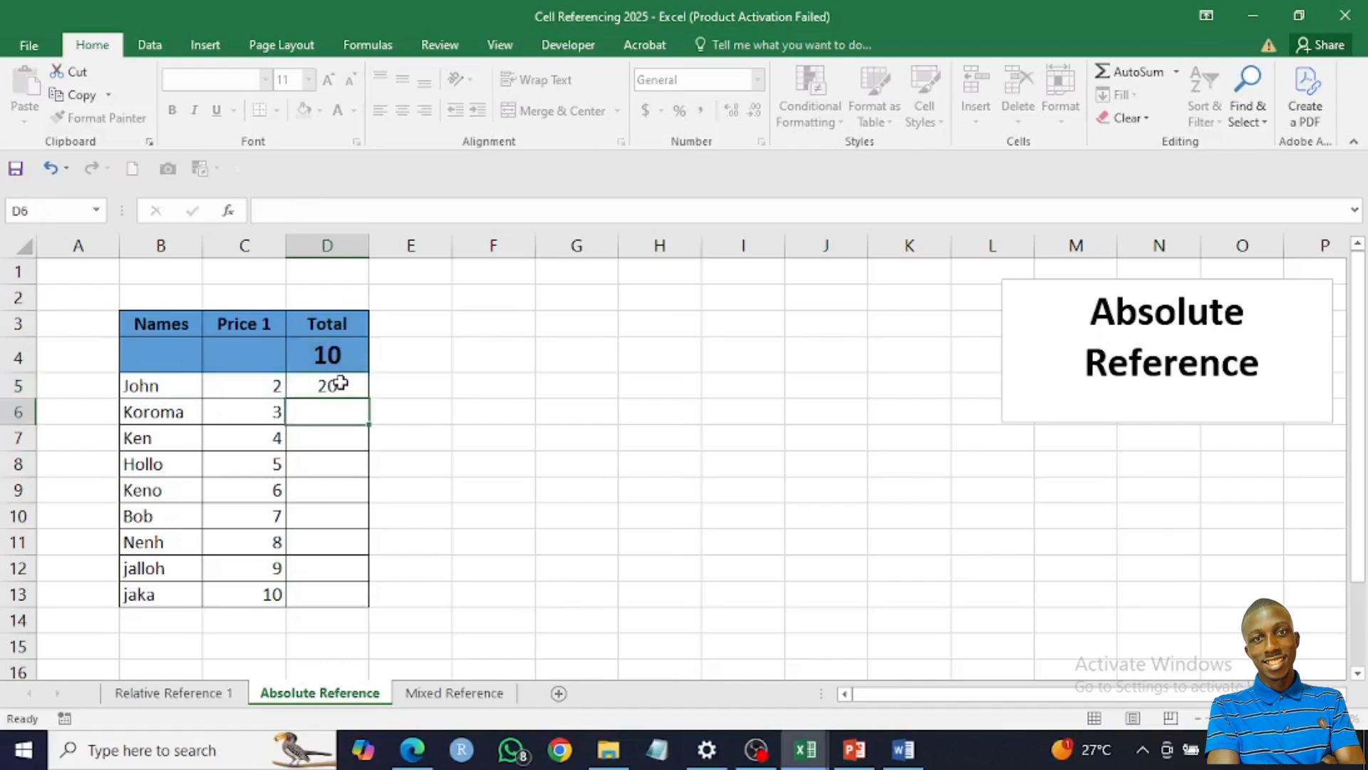
Try a red font colour on the 10 in cell D4, and set it back to Automatic
{"action": "left_click", "coordinate": [334, 385]}
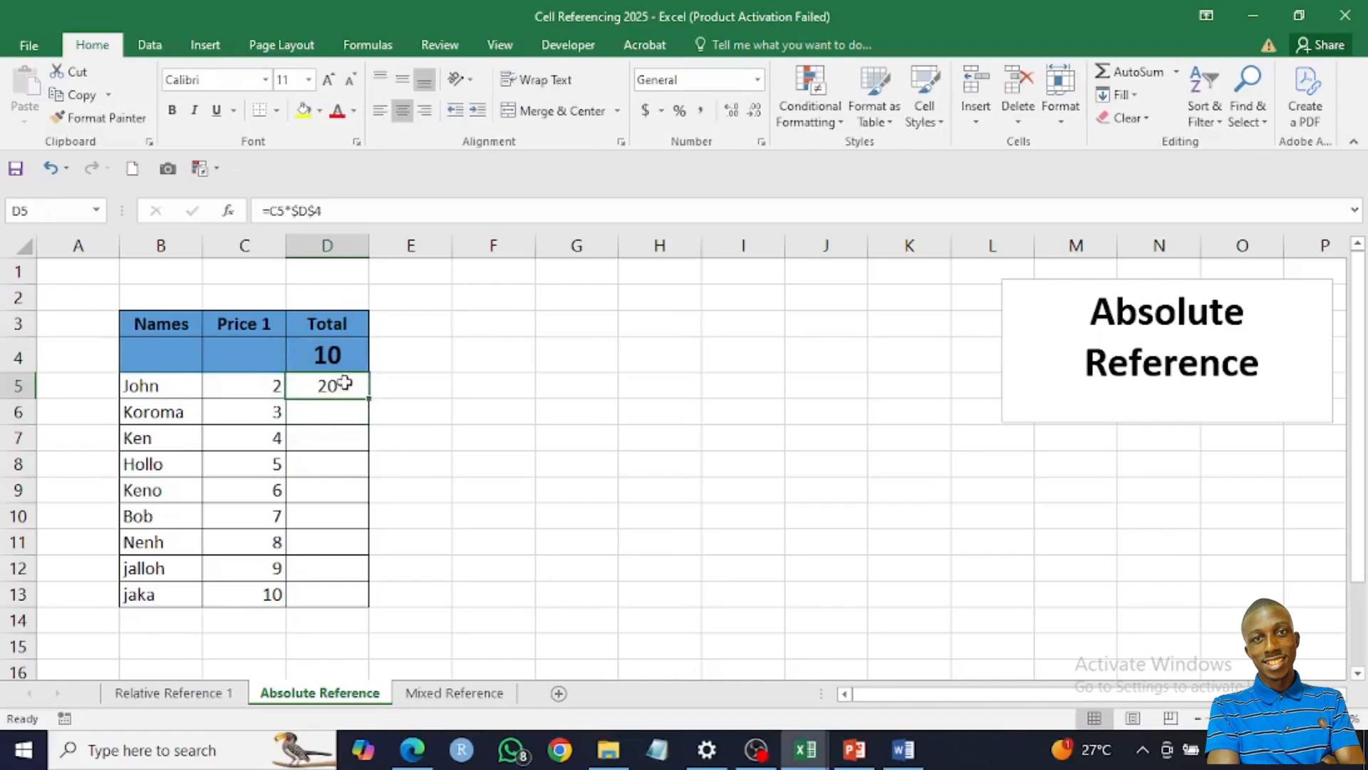
{"action": "left_click", "coordinate": [327, 352]}
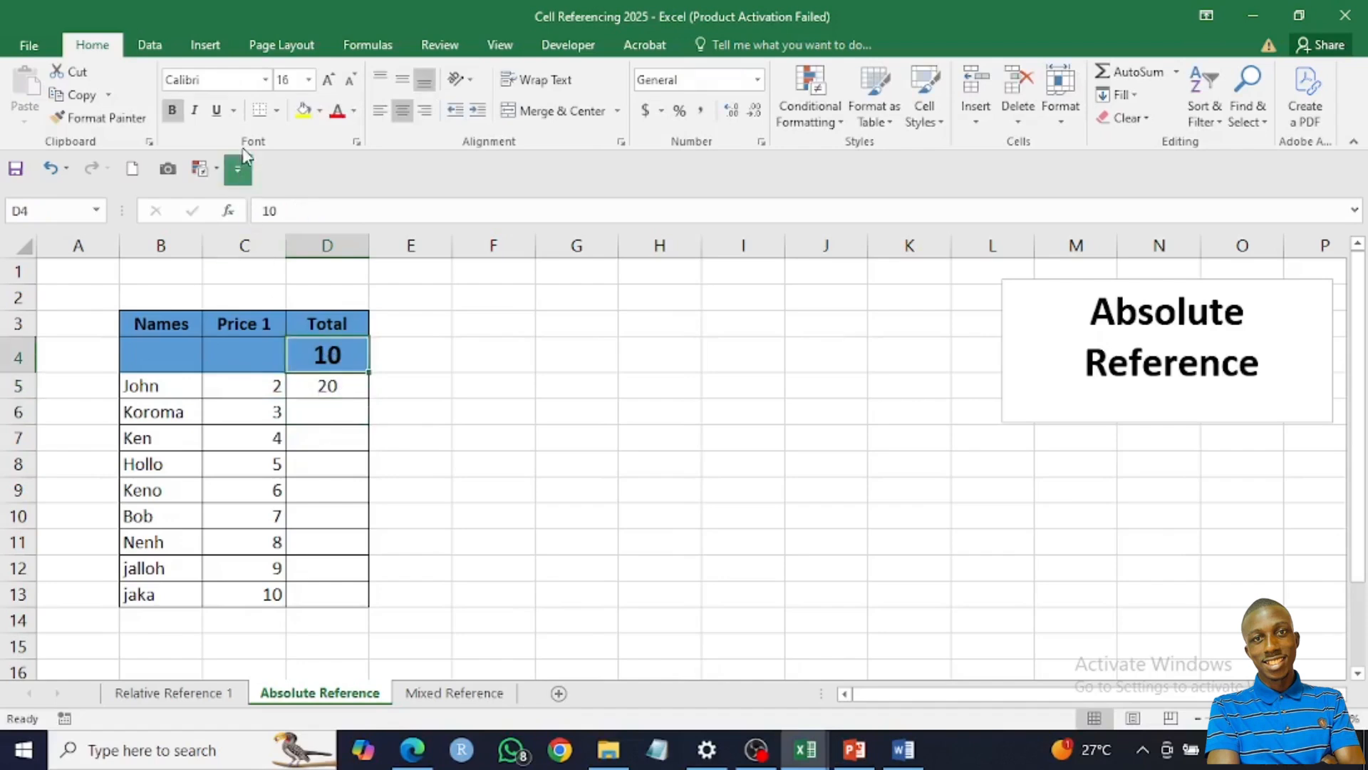
{"action": "left_click", "coordinate": [337, 113]}
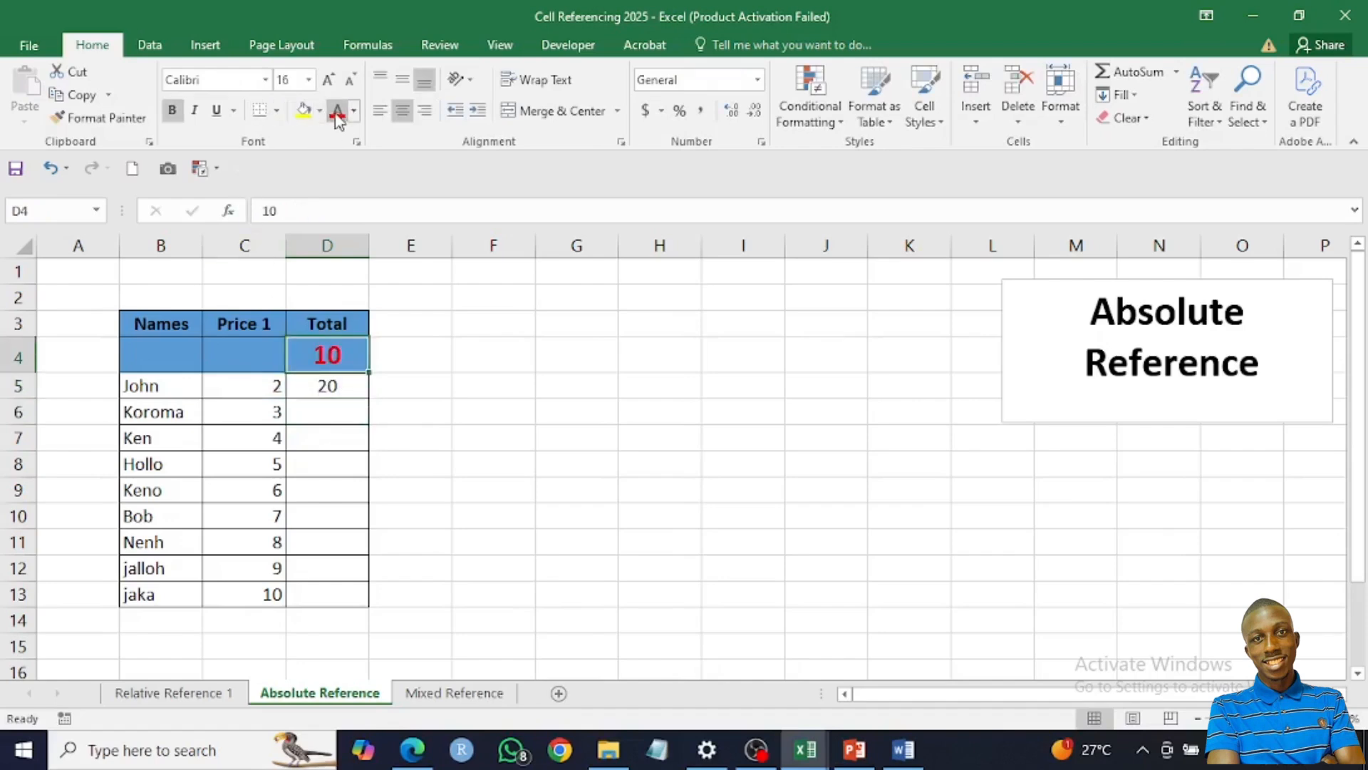
{"action": "left_click", "coordinate": [354, 110]}
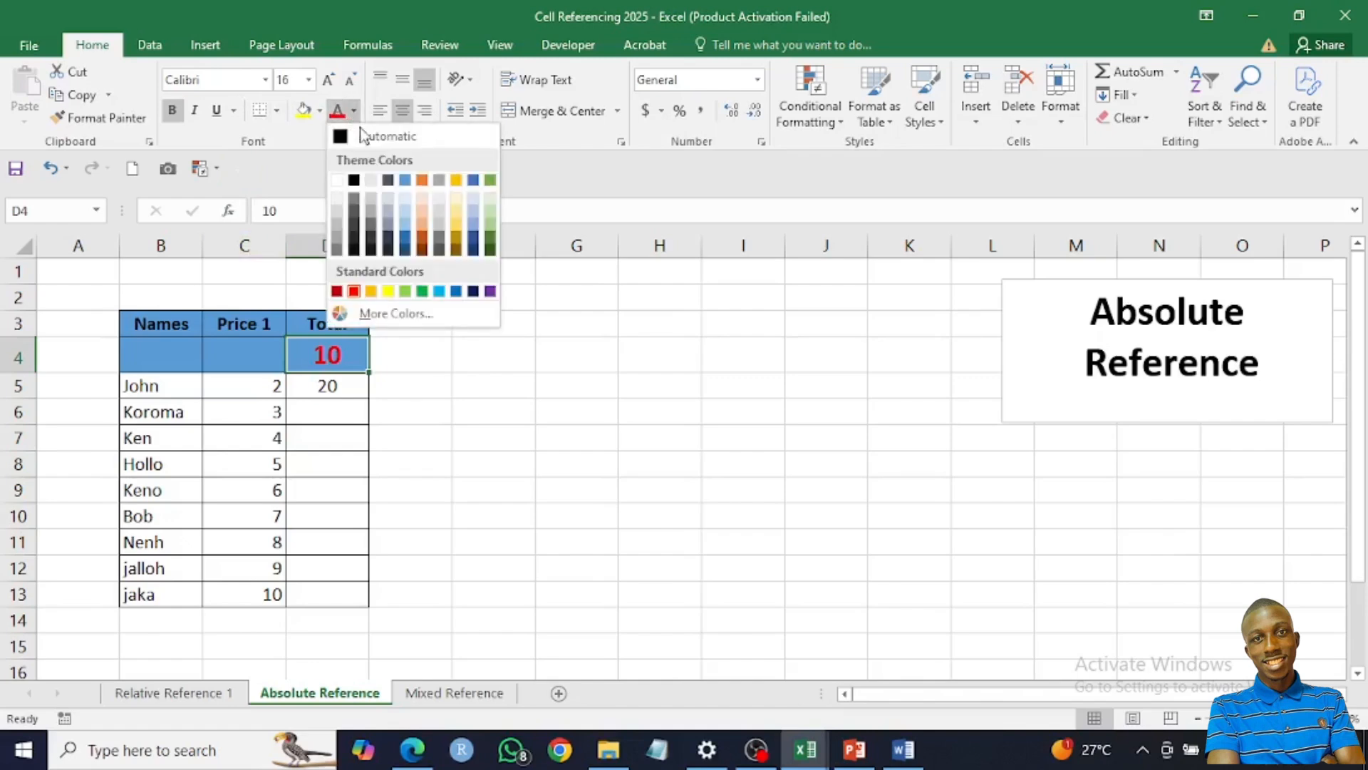
{"action": "left_click", "coordinate": [363, 137]}
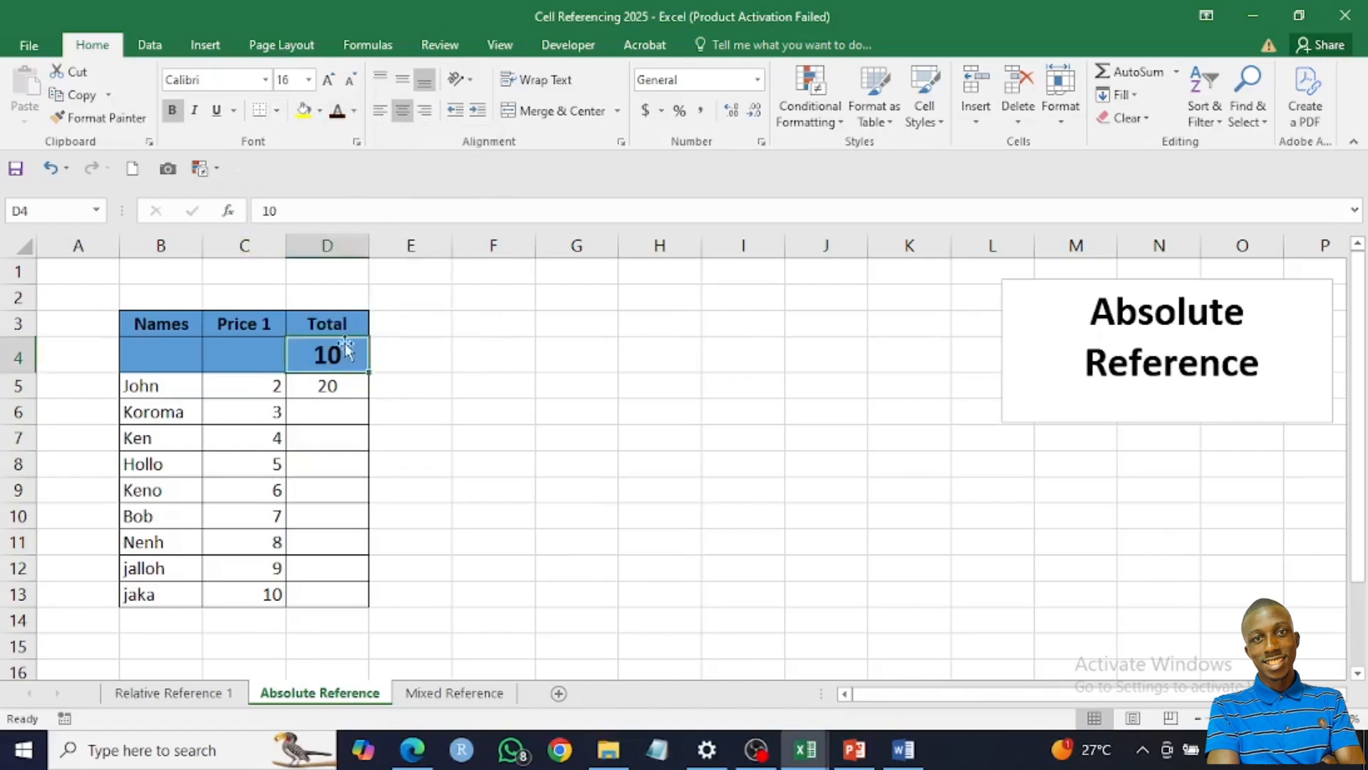
Fill the absolute-reference formula from cell D5 down to D13
{"action": "left_click", "coordinate": [350, 387]}
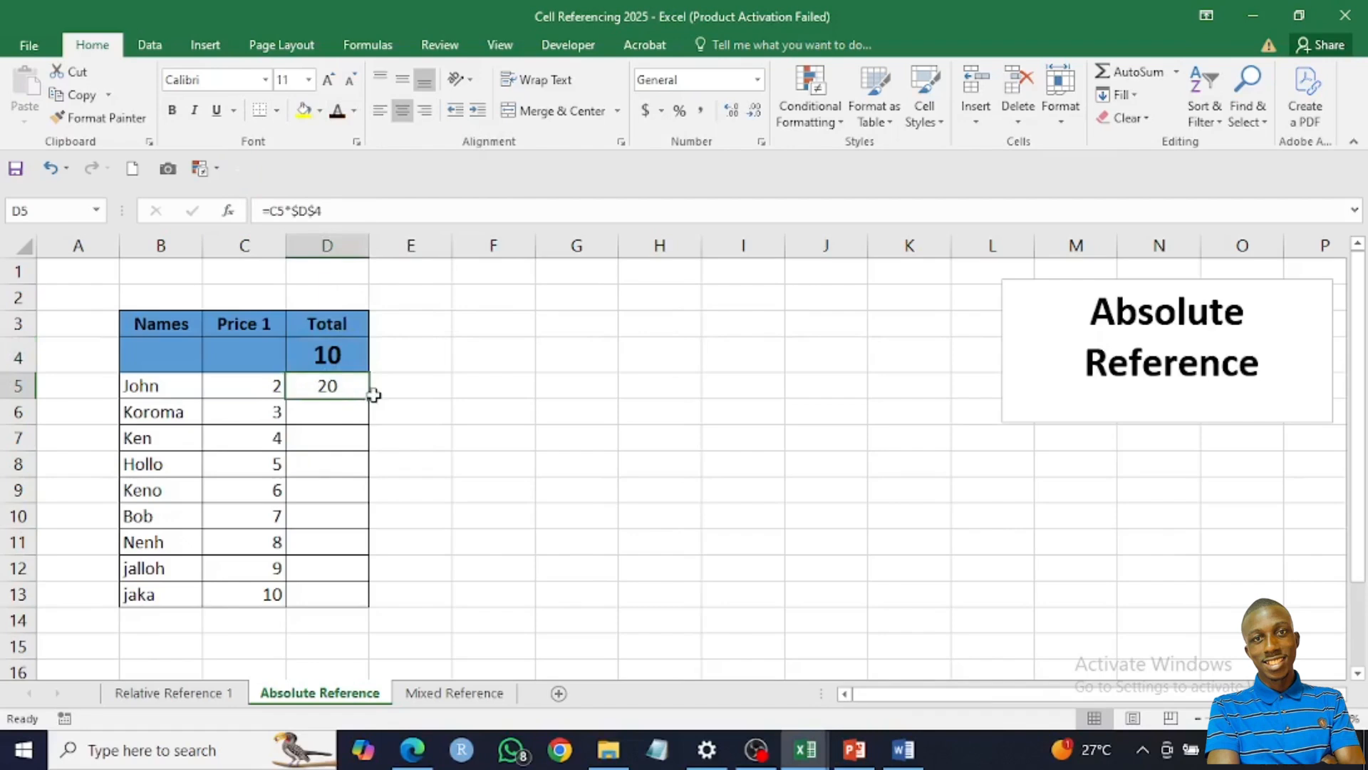
{"action": "left_click_drag", "start_coordinate": [369, 398], "coordinate": [358, 596]}
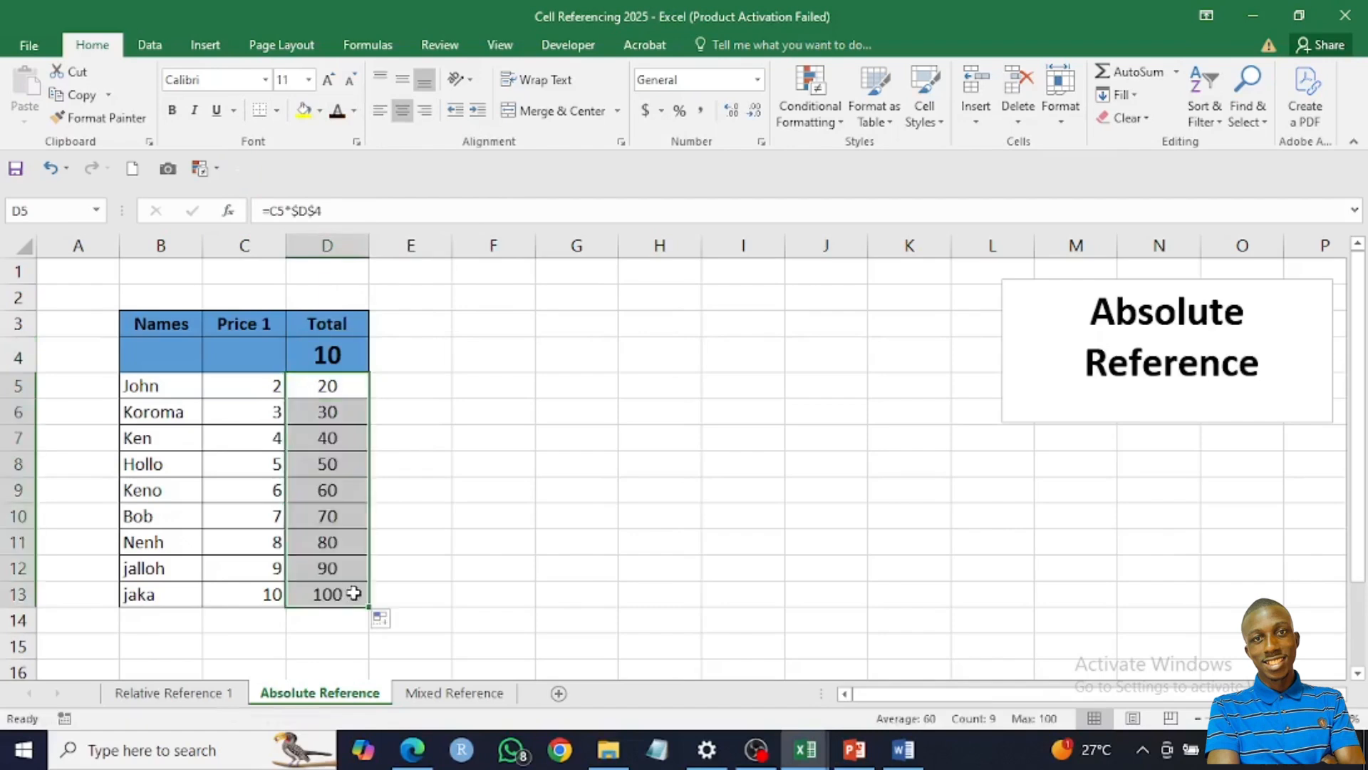
{"action": "left_click", "coordinate": [403, 439]}
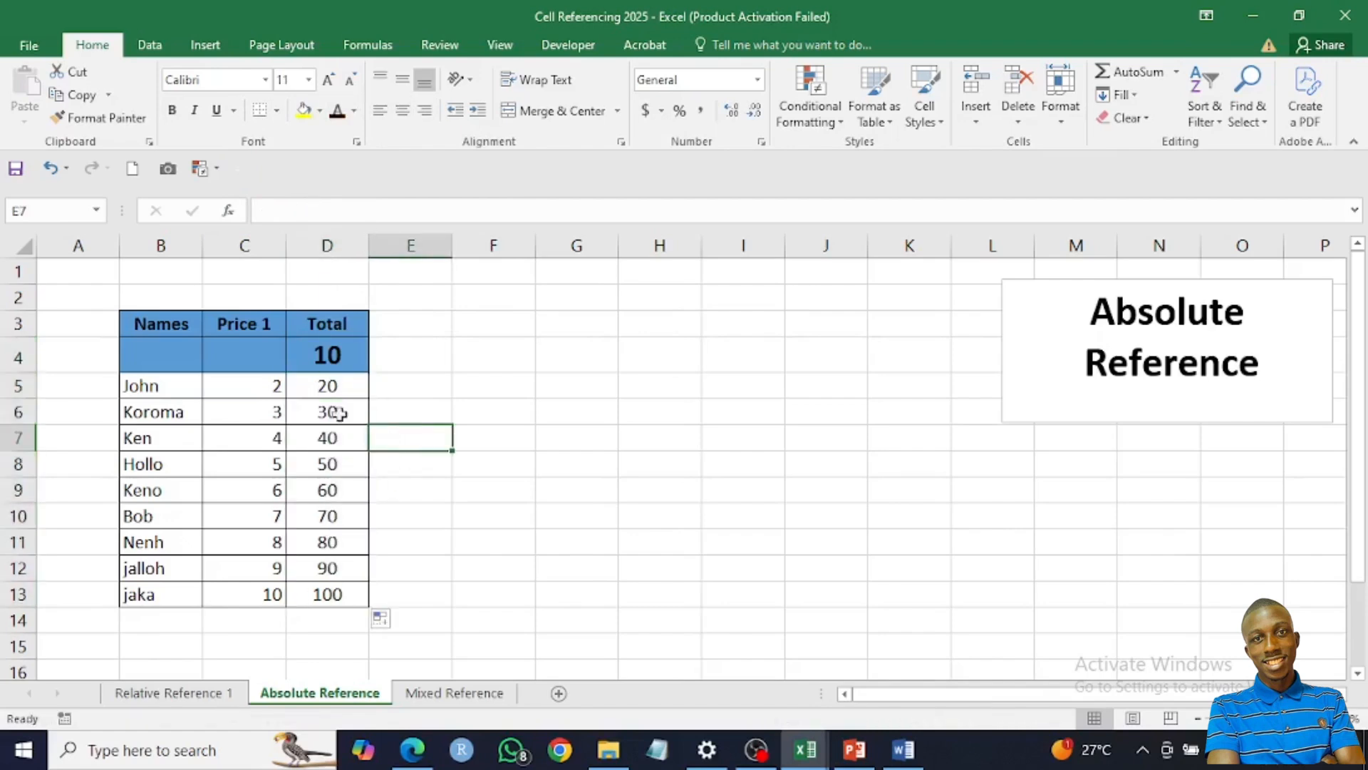
Inspect the filled formulas in cells D6, D7 and D9 to check which cells they reference
{"action": "double_click", "coordinate": [328, 411]}
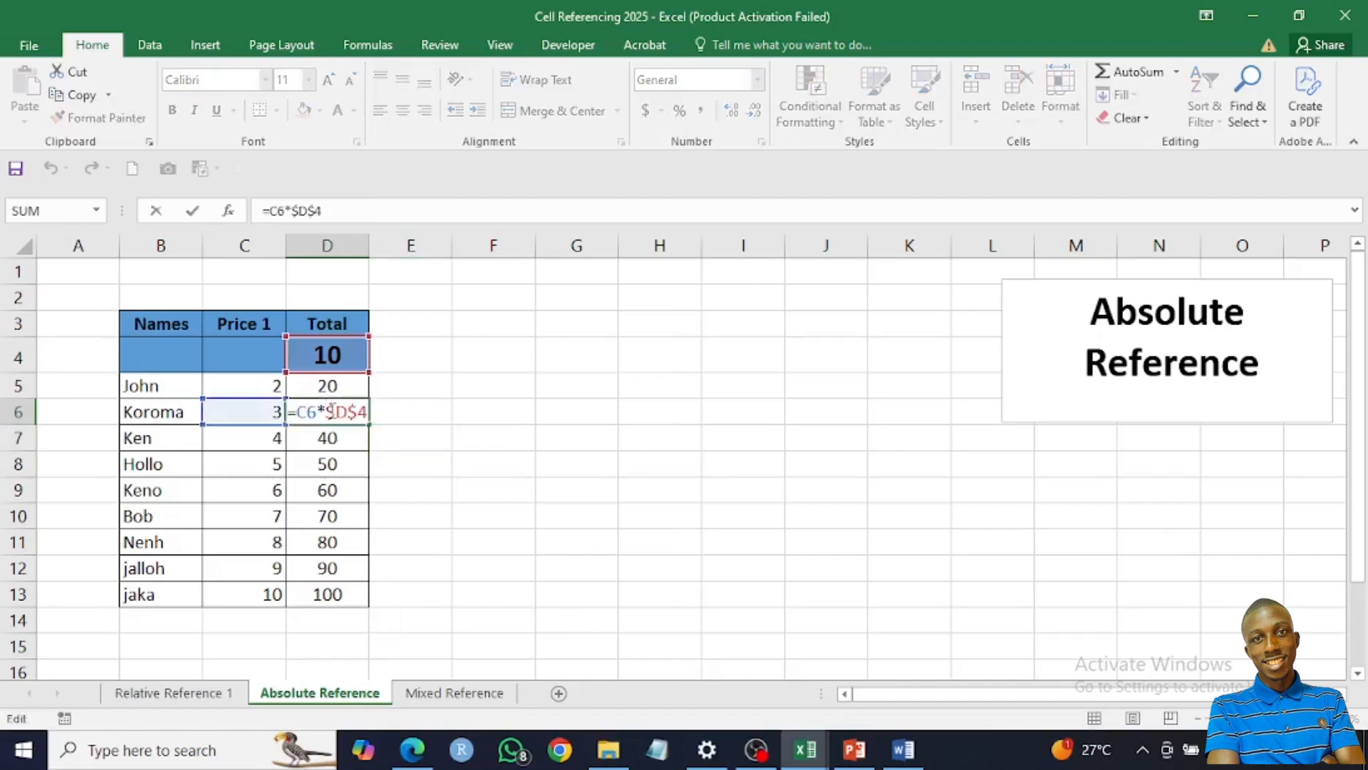
{"action": "key", "text": "Return"}
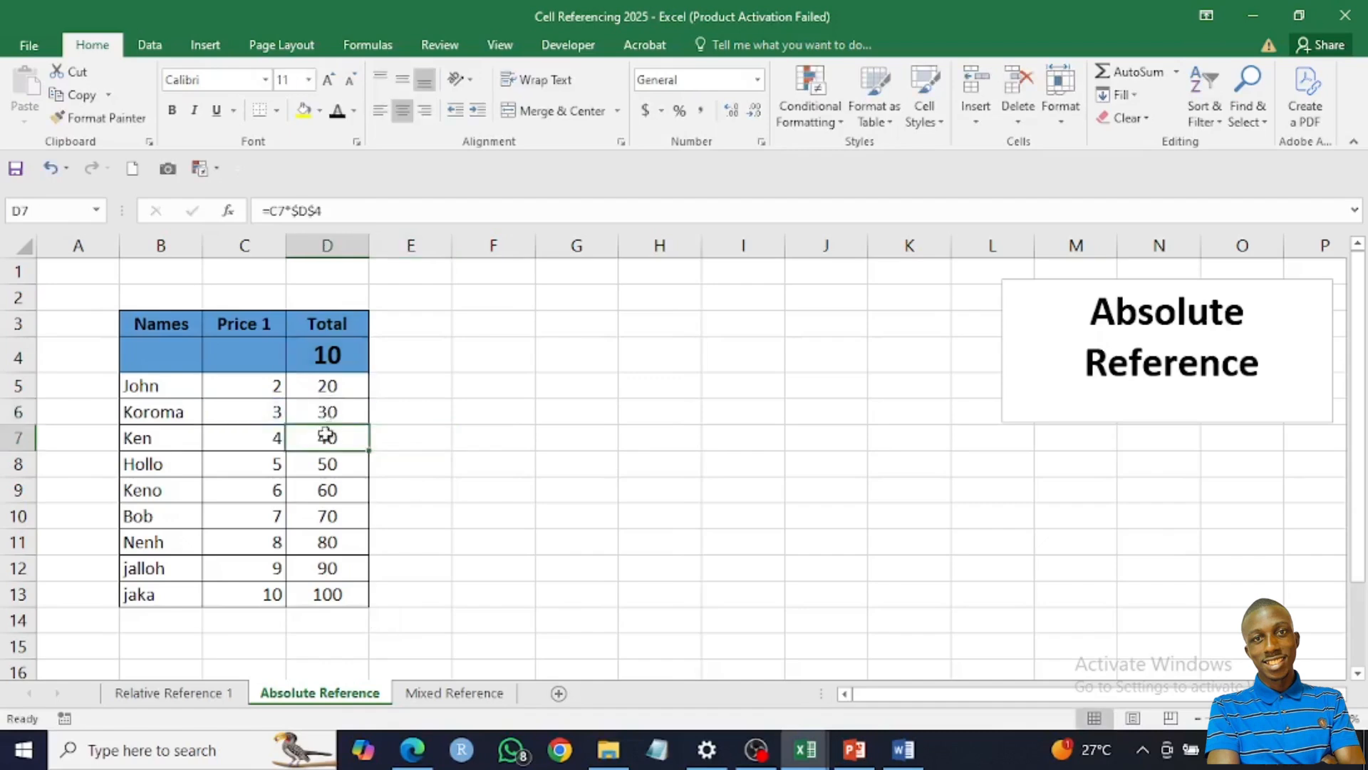
{"action": "double_click", "coordinate": [325, 437]}
{"action": "key", "text": "Return"}
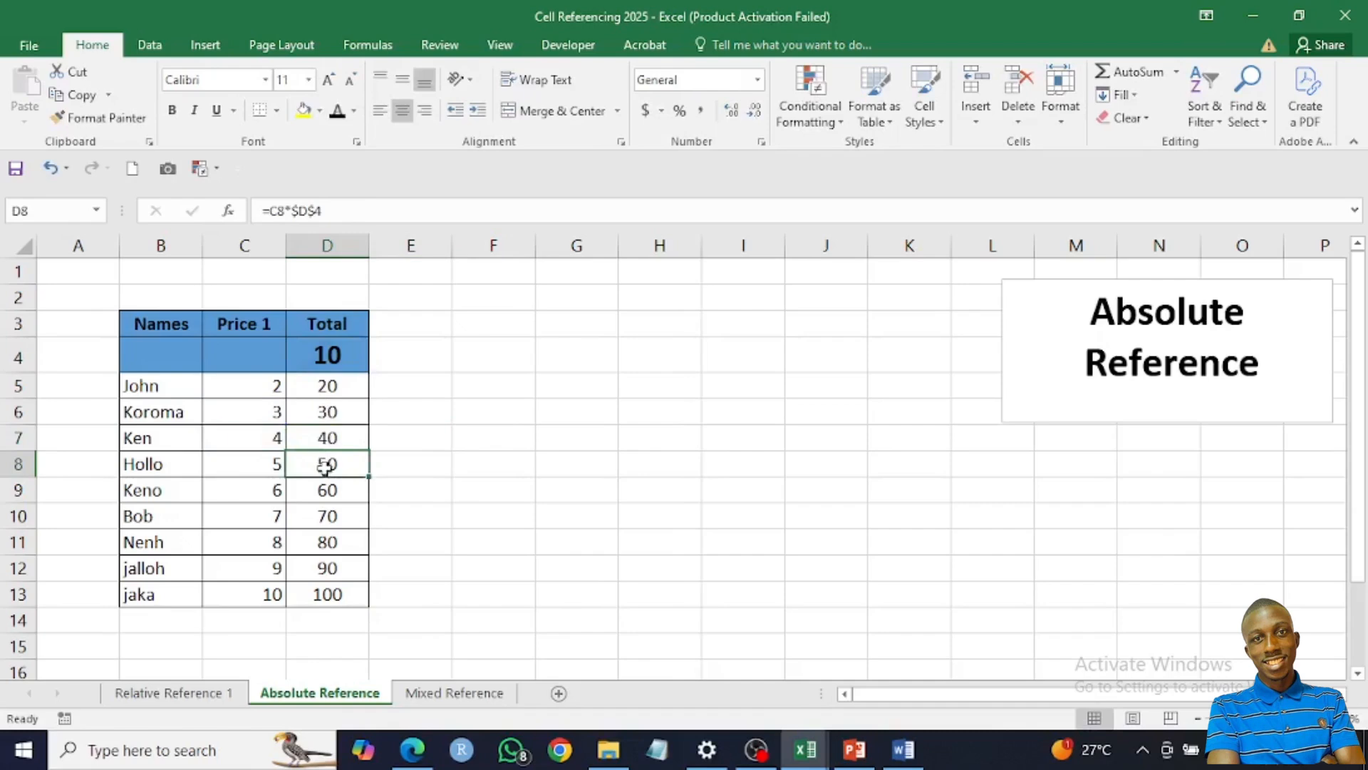
{"action": "double_click", "coordinate": [325, 489]}
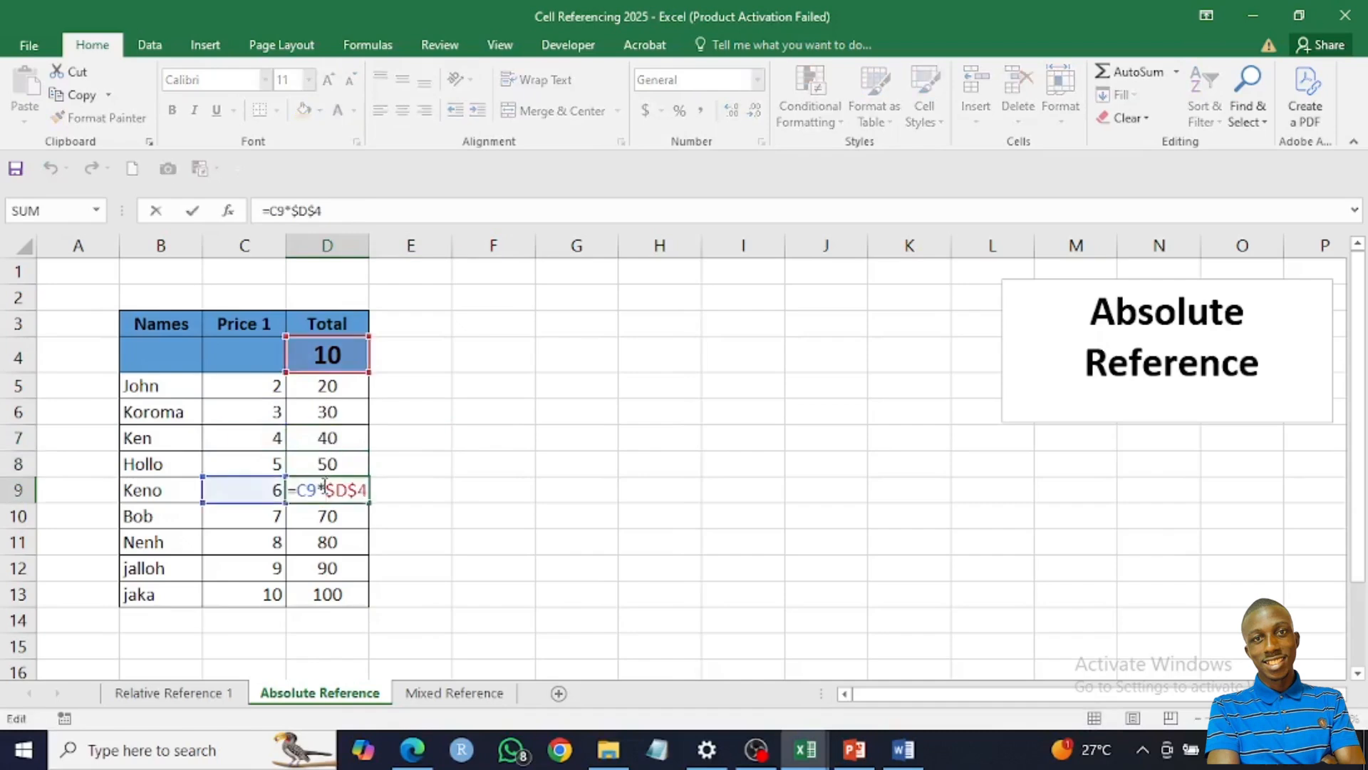
{"action": "key", "text": "Return"}
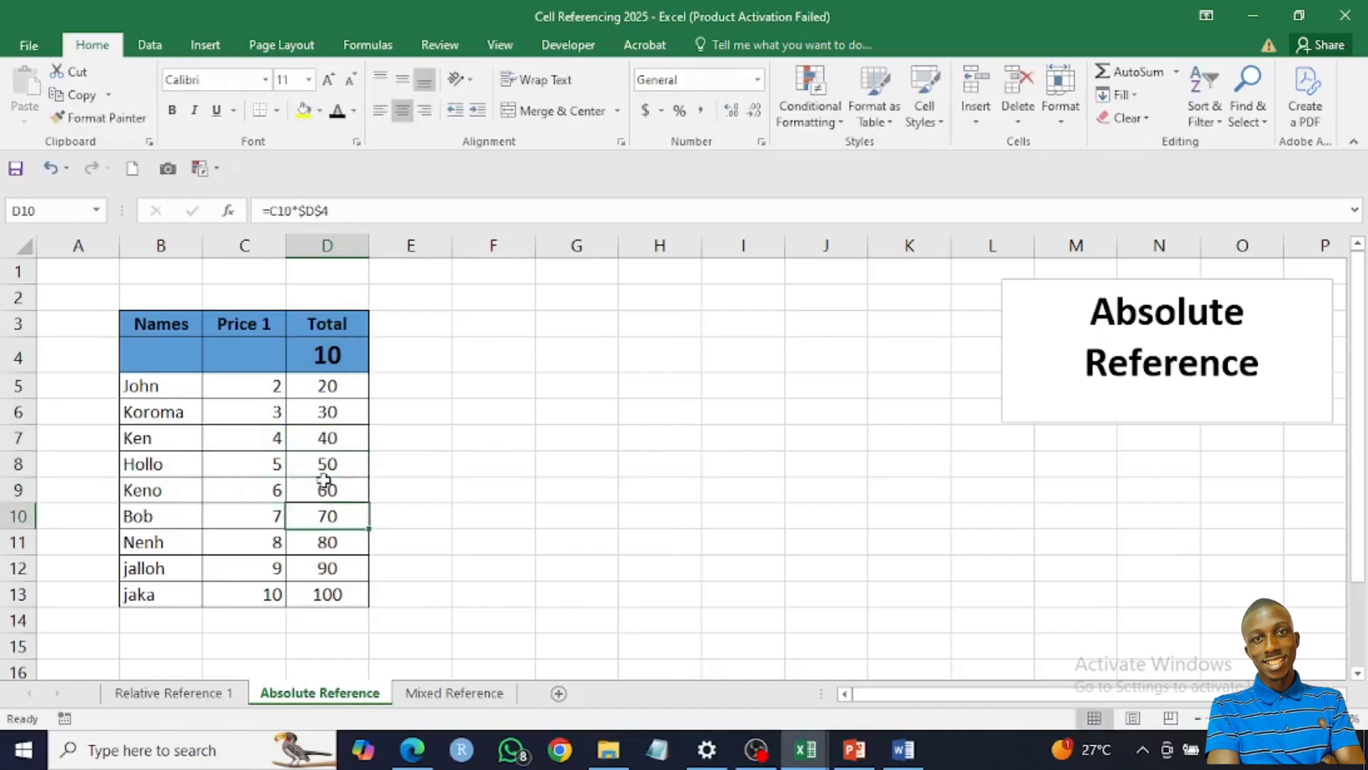
Inspect the formula in cell D12 to check which cells it references
{"action": "double_click", "coordinate": [327, 567]}
{"action": "key", "text": "Return"}
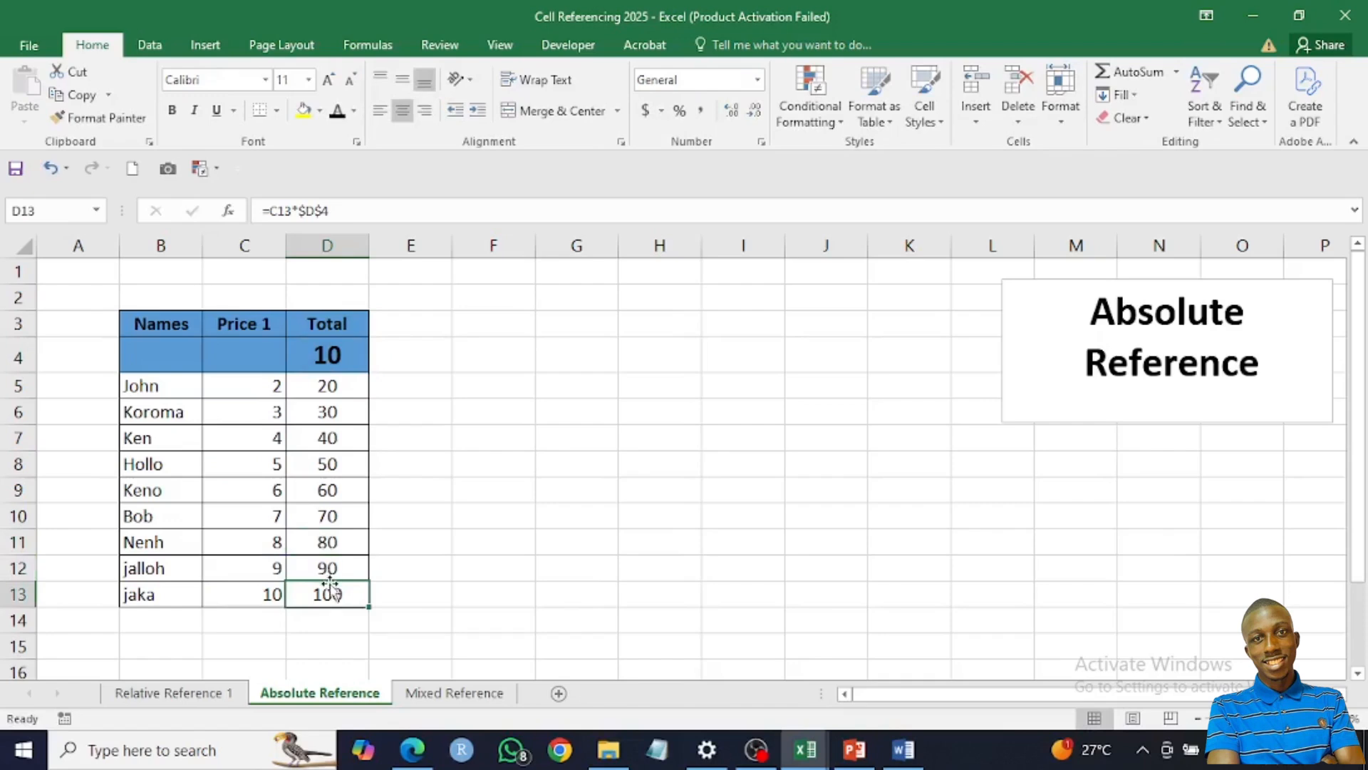
{"action": "key", "text": "ctrl+Up"}
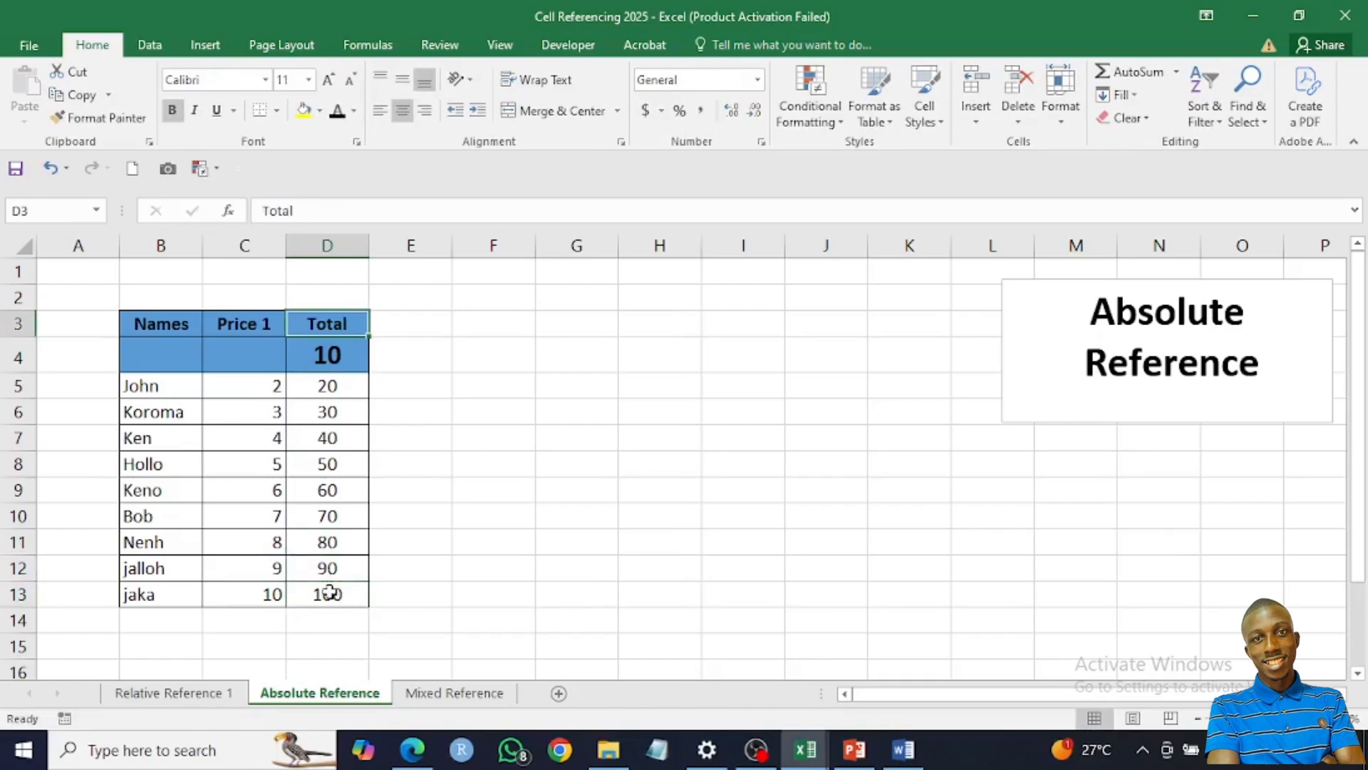
Compare the prices in C6, C7 and C8 with the fixed multiplier in cell D4
{"action": "left_click", "coordinate": [271, 415]}
{"action": "left_click", "coordinate": [324, 354]}
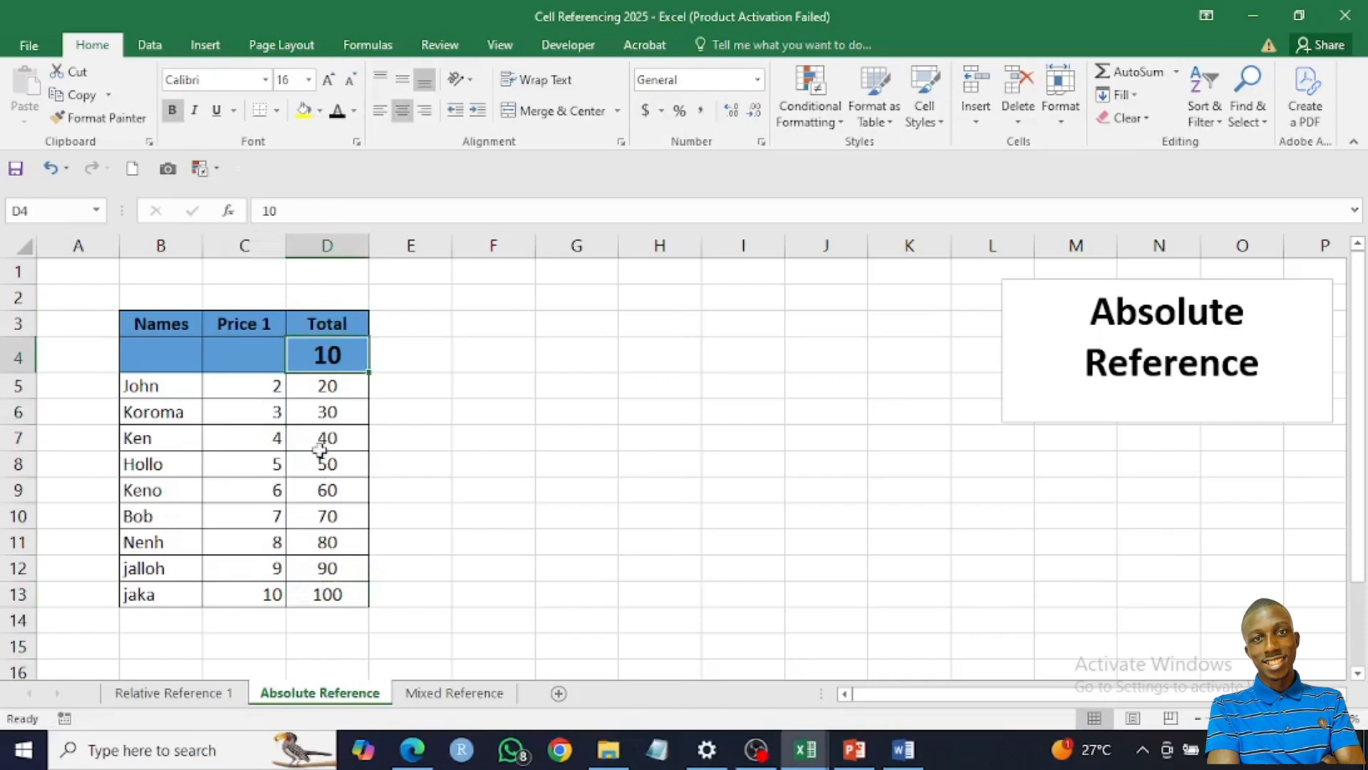
{"action": "left_click", "coordinate": [298, 421]}
{"action": "left_click", "coordinate": [253, 440]}
{"action": "left_click", "coordinate": [318, 354]}
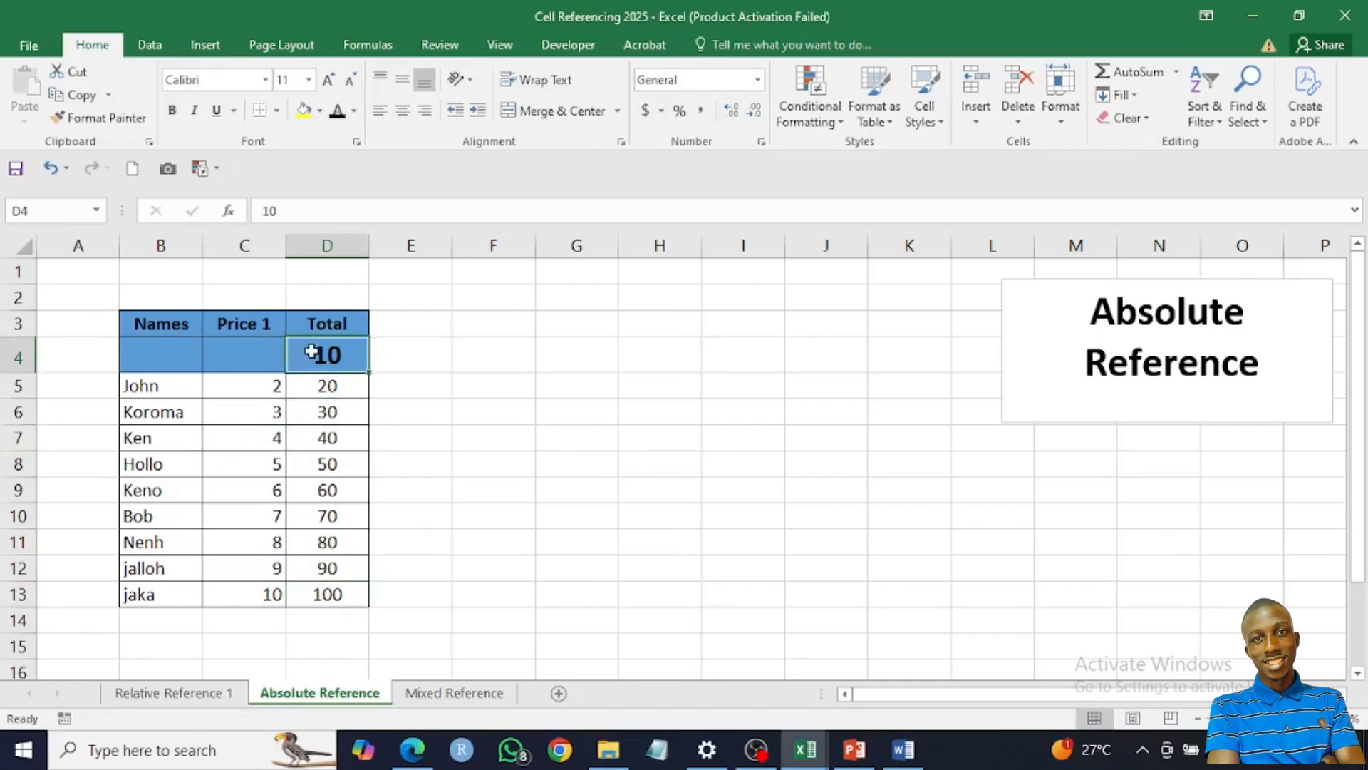
{"action": "left_click", "coordinate": [306, 436]}
{"action": "left_click", "coordinate": [268, 464]}
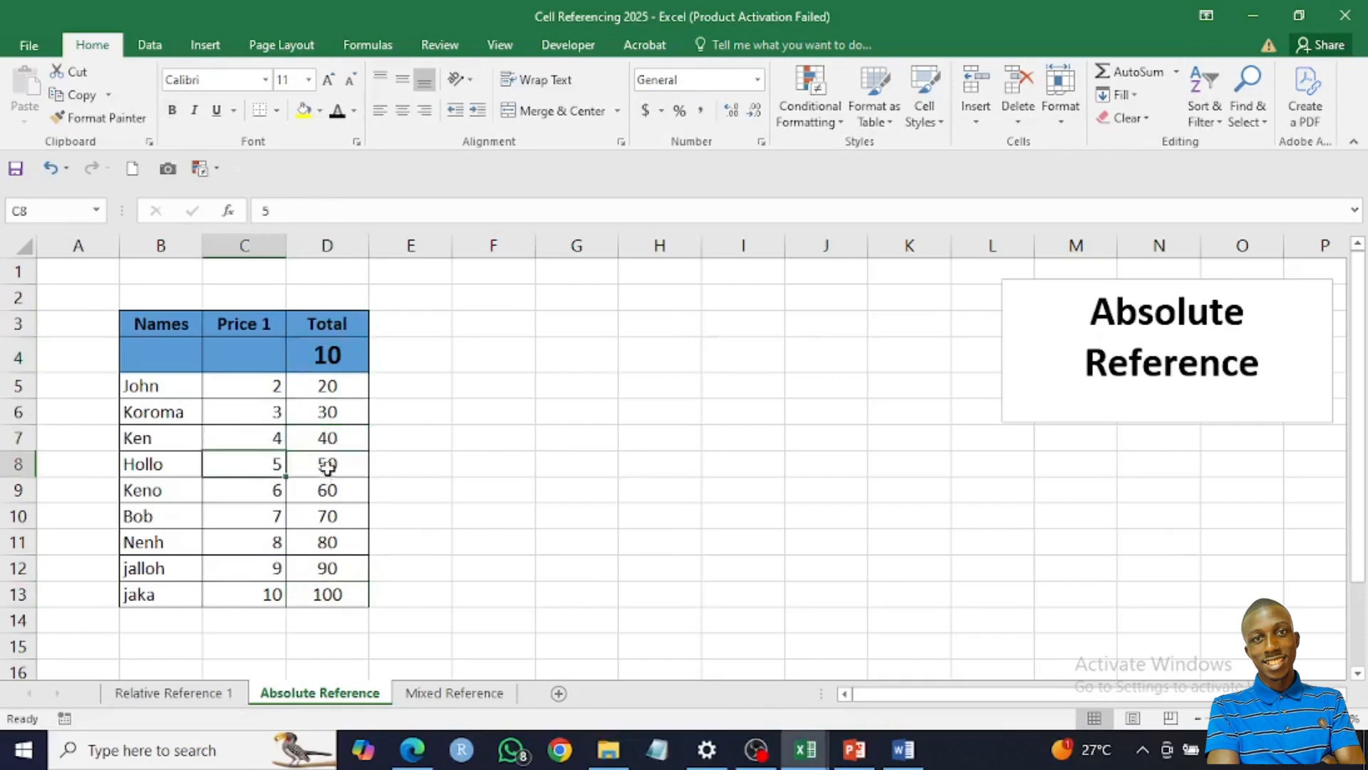
Check the formulas in cells D8, D9, D12 and D13 of the Total column
{"action": "left_click", "coordinate": [327, 464]}
{"action": "left_click", "coordinate": [317, 489]}
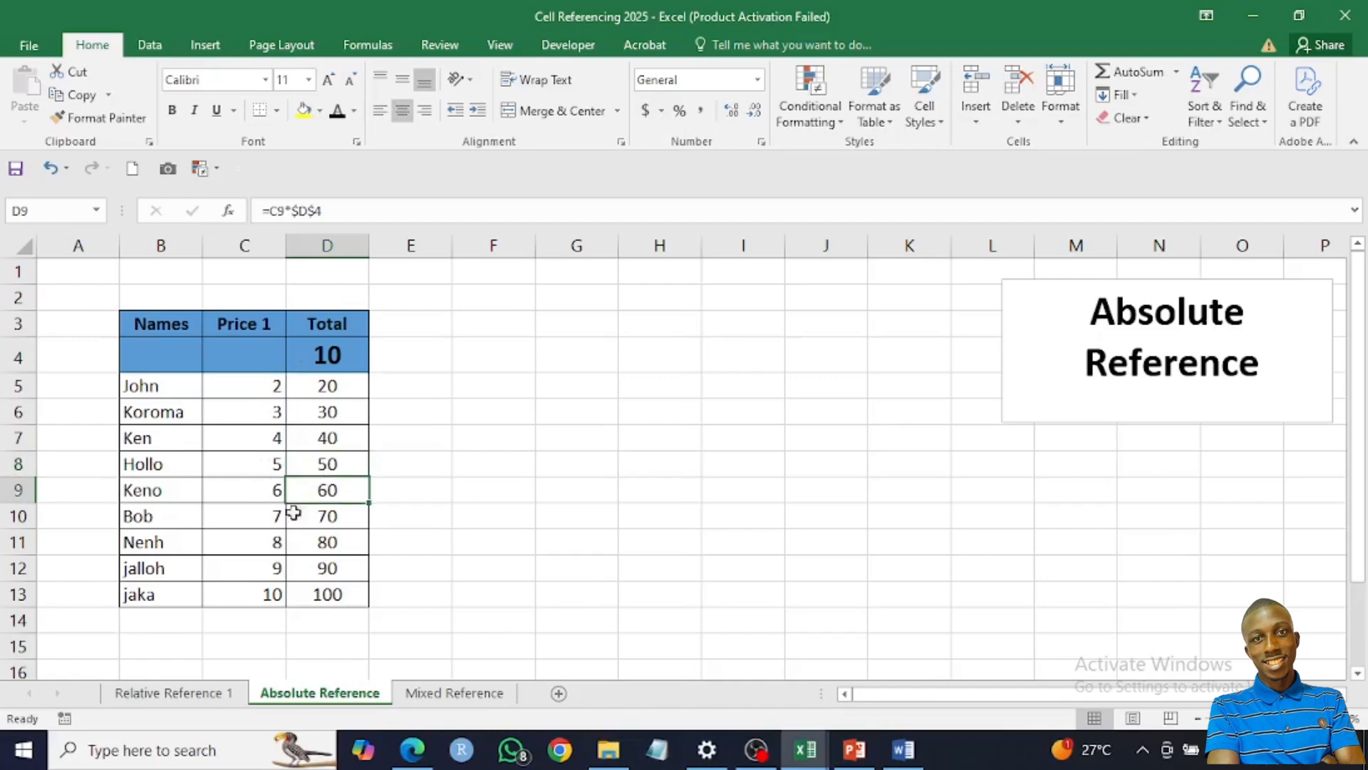
{"action": "left_click", "coordinate": [318, 569]}
{"action": "left_click", "coordinate": [317, 589]}
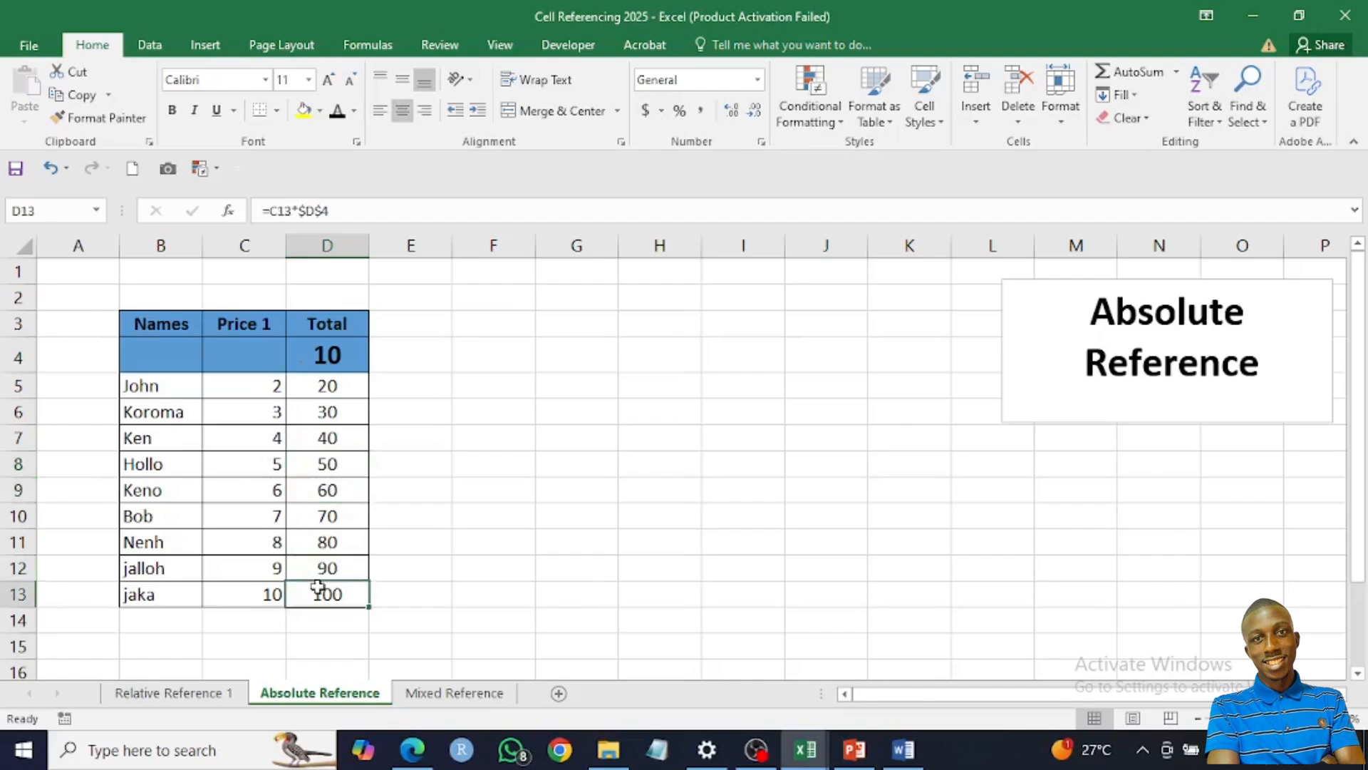
{"action": "left_click", "coordinate": [323, 463]}
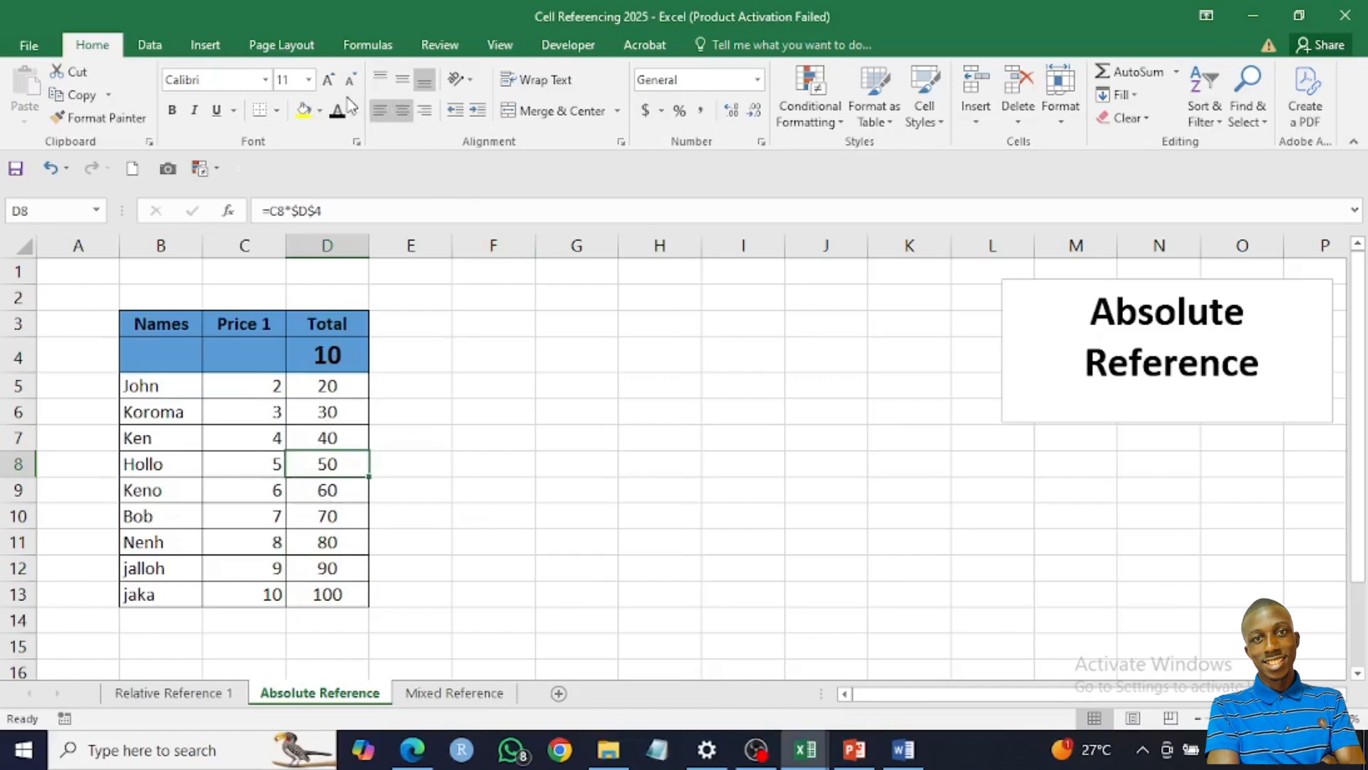
Display the sheet's formulas to examine the references in the Total column, and return to showing values
{"action": "left_click", "coordinate": [361, 47]}
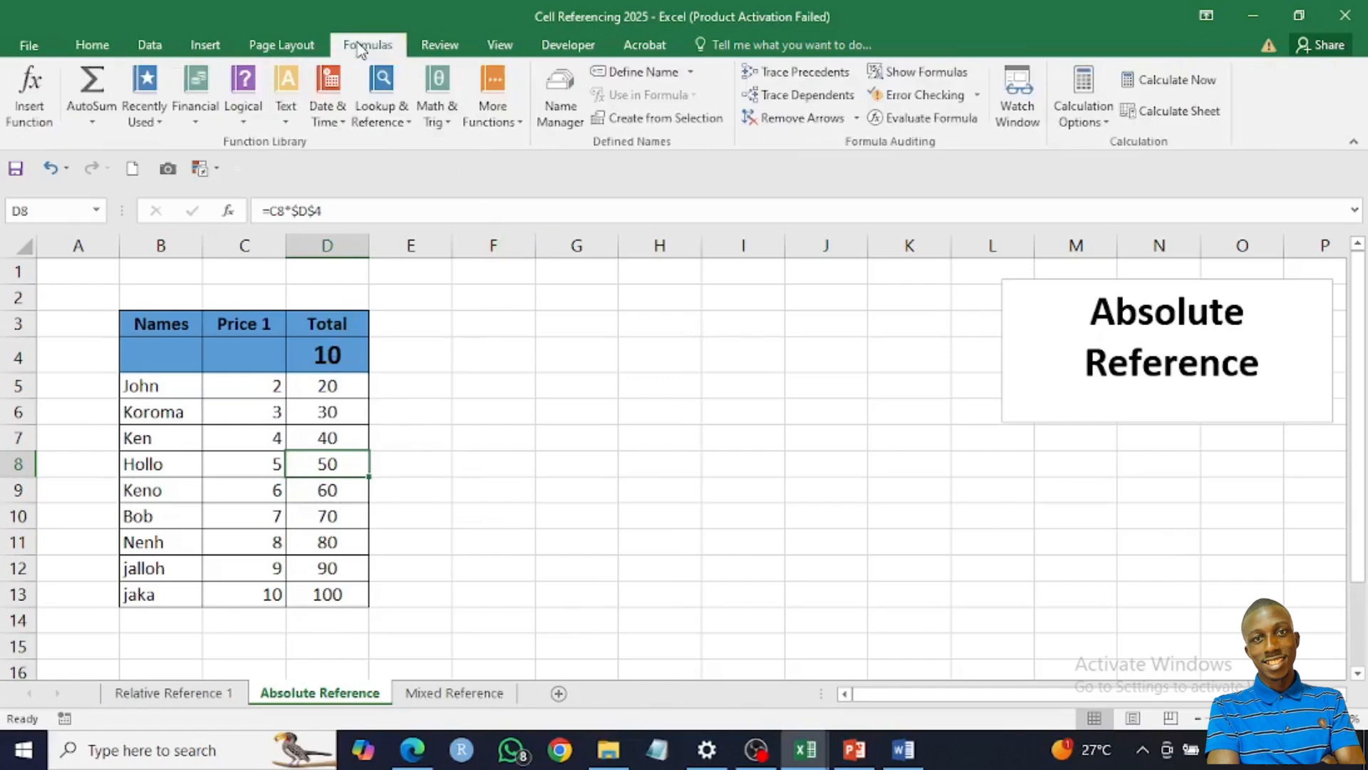
{"action": "left_click", "coordinate": [899, 72]}
{"action": "left_click", "coordinate": [595, 545]}
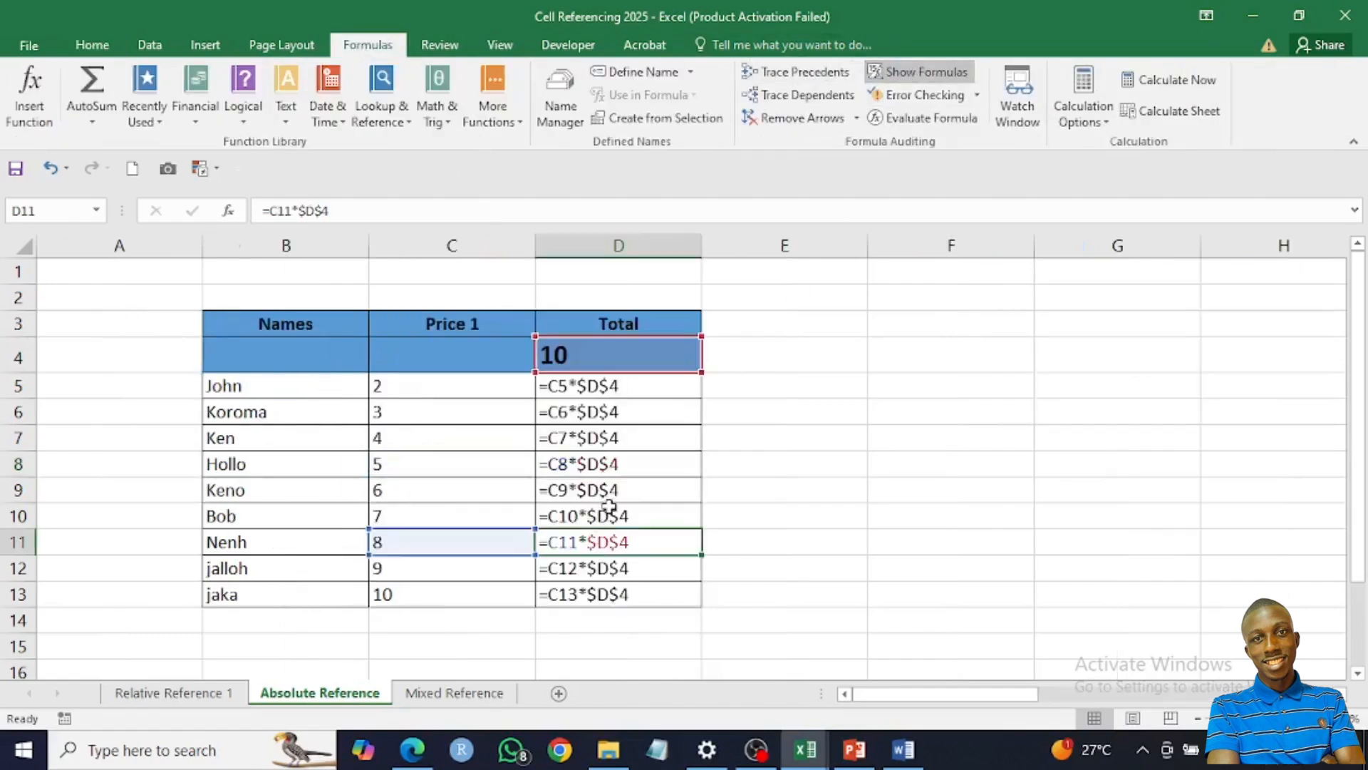
{"action": "left_click", "coordinate": [613, 590]}
{"action": "left_click", "coordinate": [618, 433]}
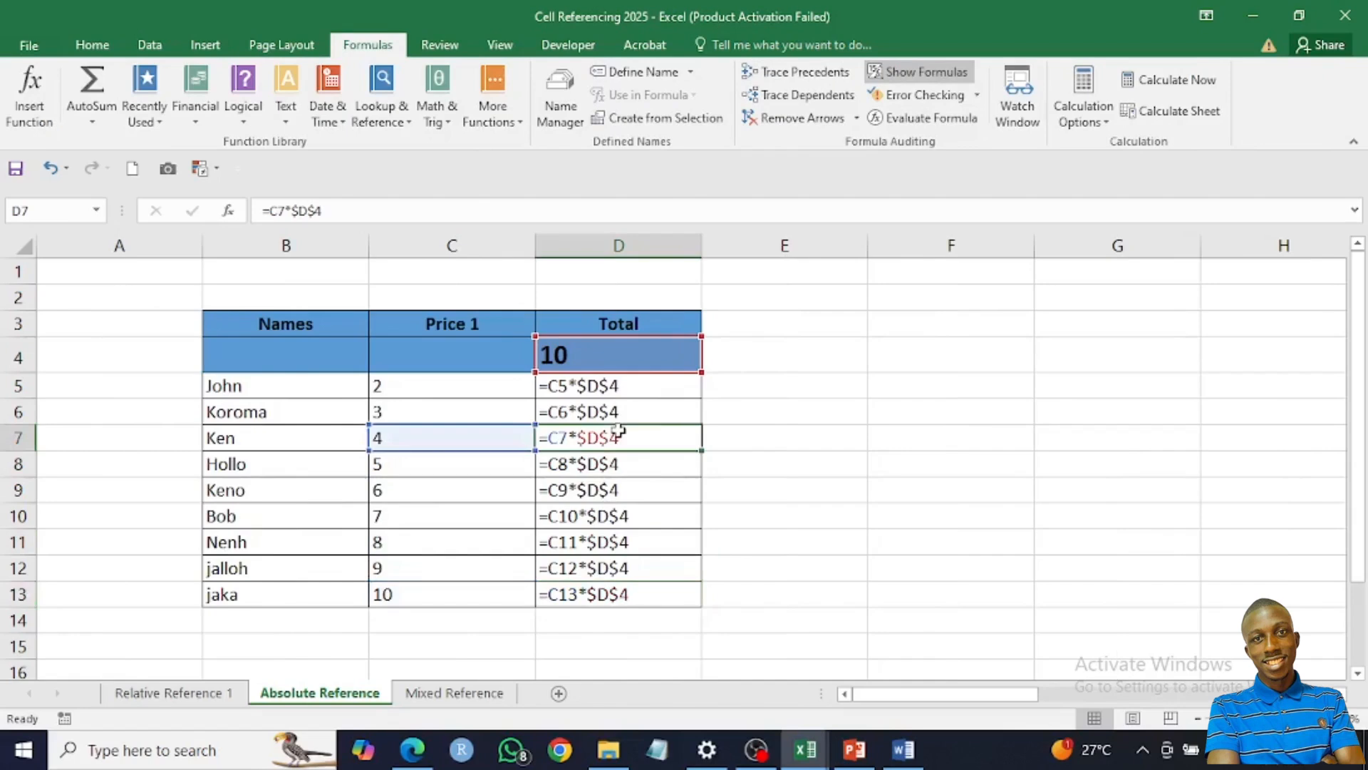
{"action": "left_click", "coordinate": [613, 391]}
{"action": "left_click", "coordinate": [615, 413]}
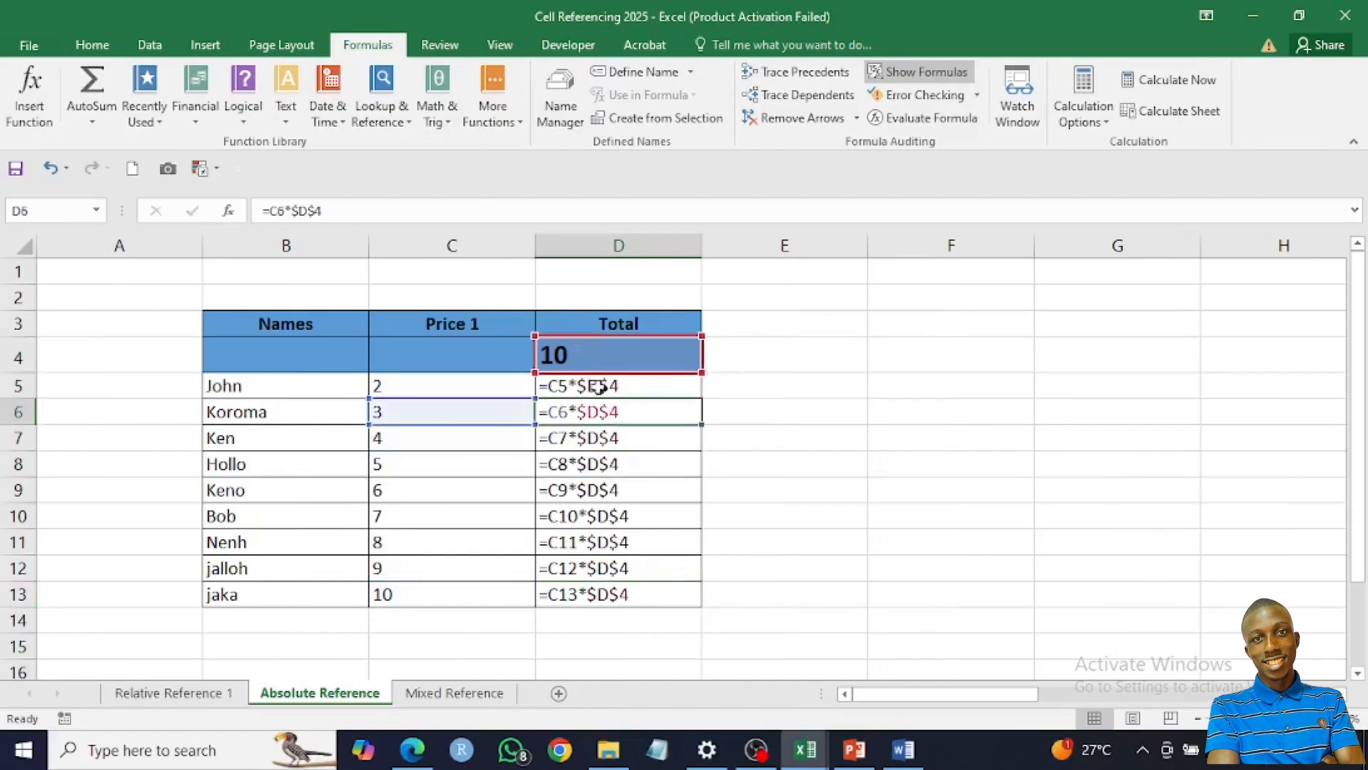
{"action": "left_click", "coordinate": [610, 572]}
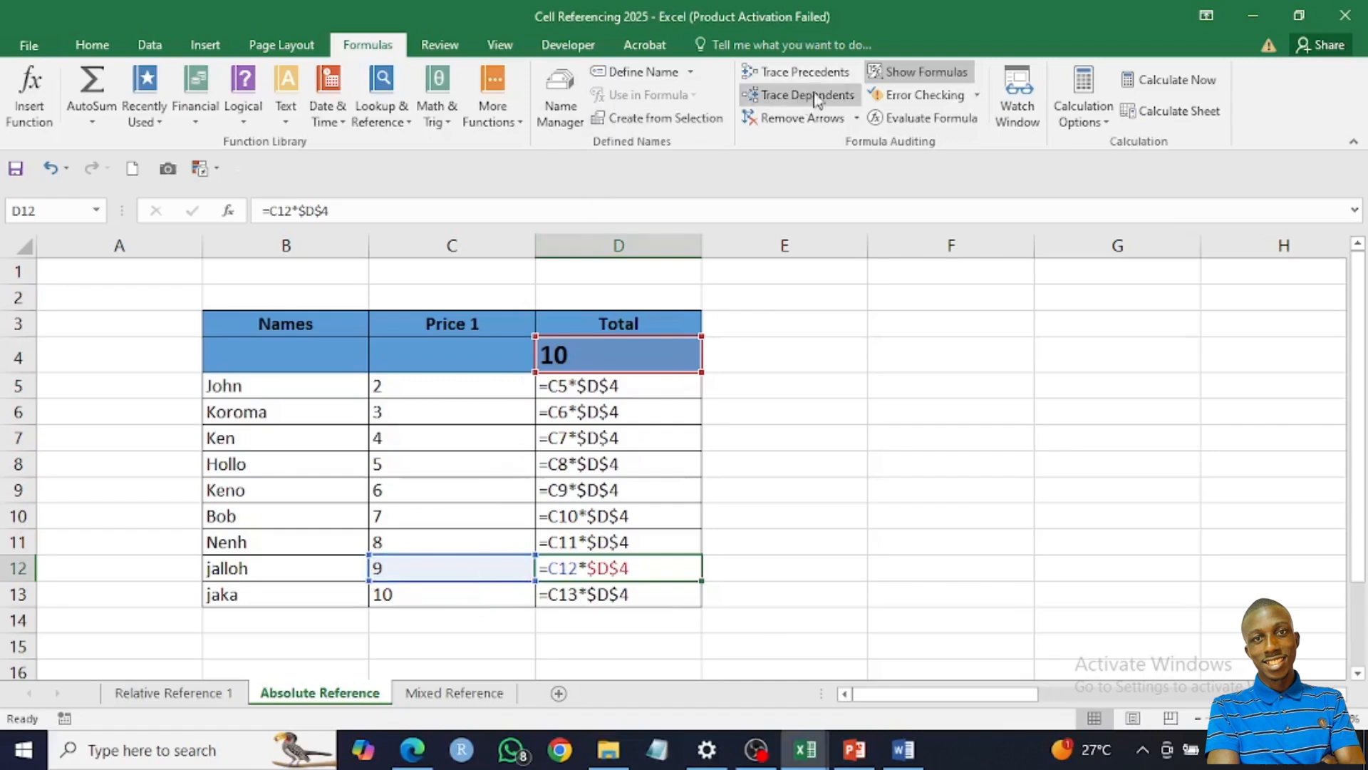
{"action": "left_click", "coordinate": [926, 73]}
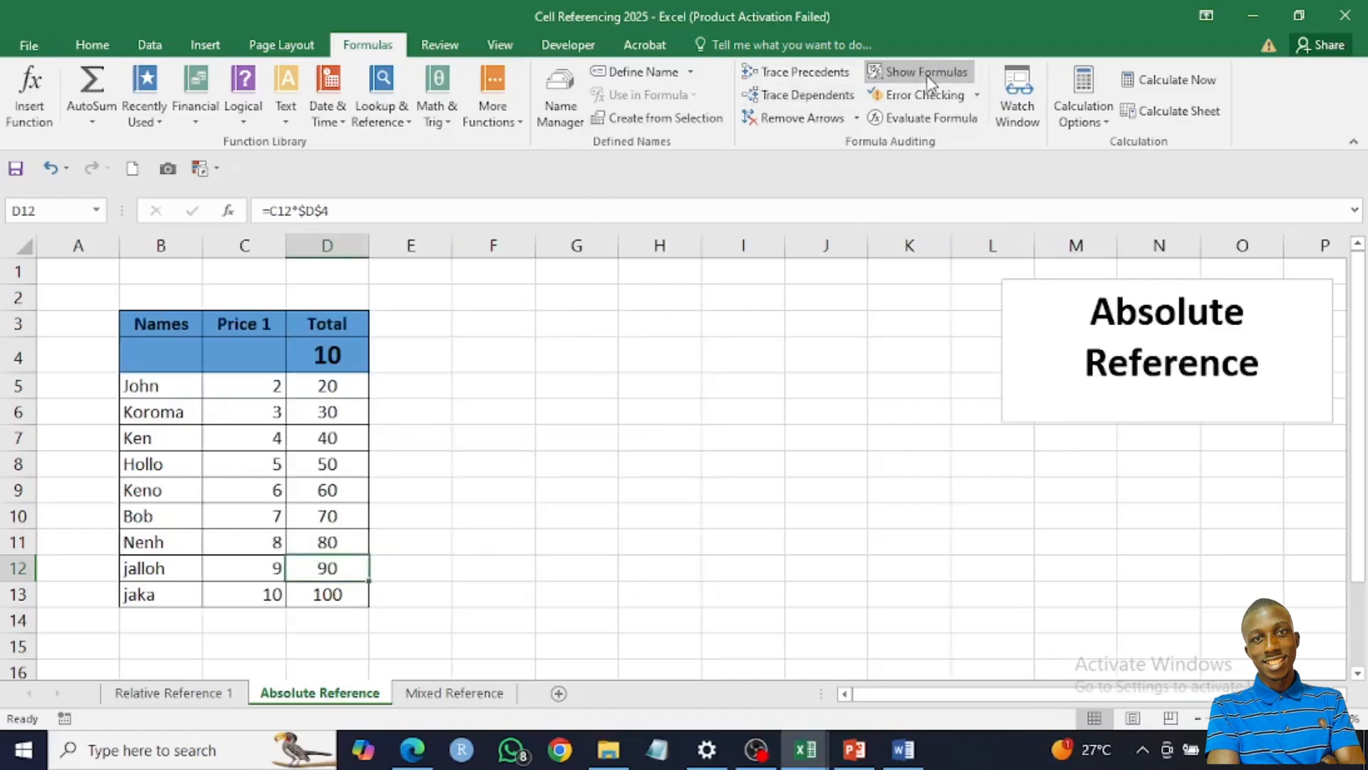
{"action": "left_click", "coordinate": [390, 505]}
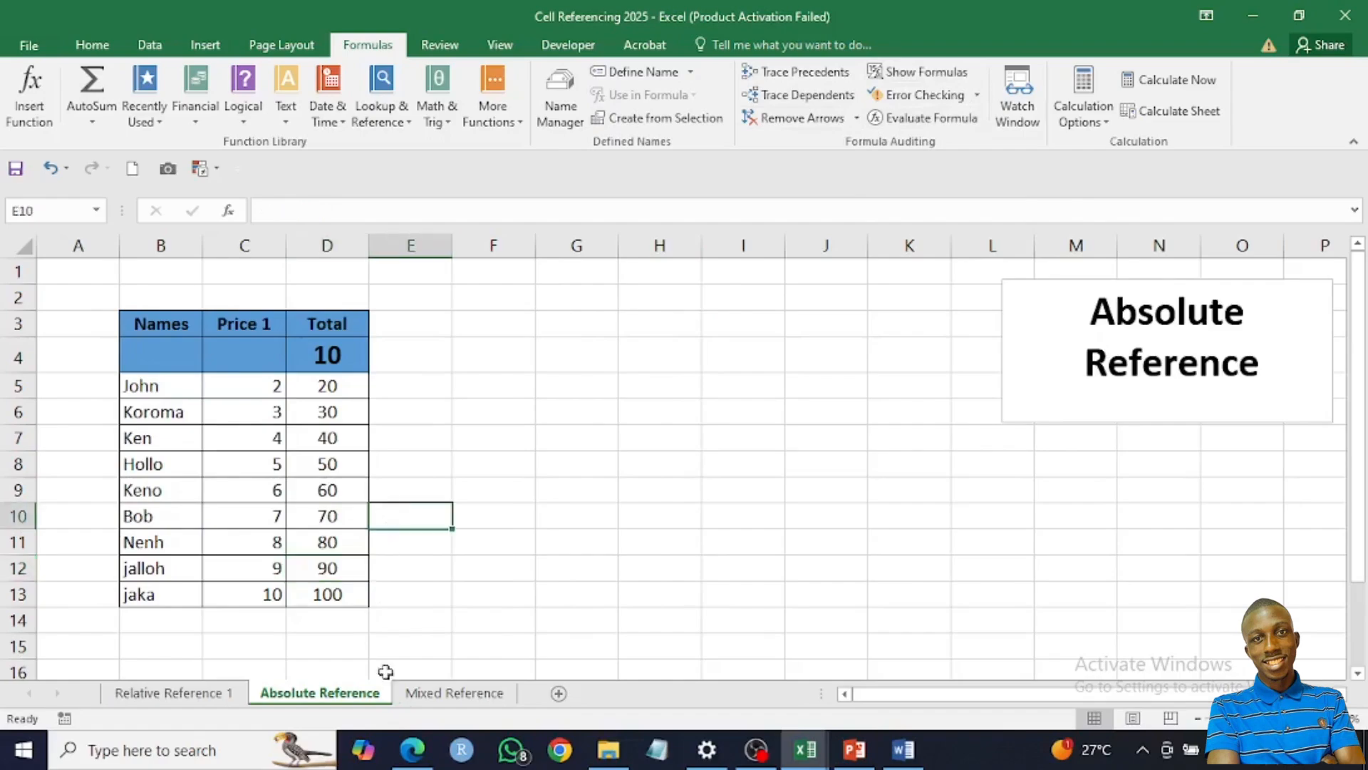
Go to the Mixed Reference sheet
{"action": "left_click", "coordinate": [466, 696]}
{"action": "left_click", "coordinate": [365, 462]}
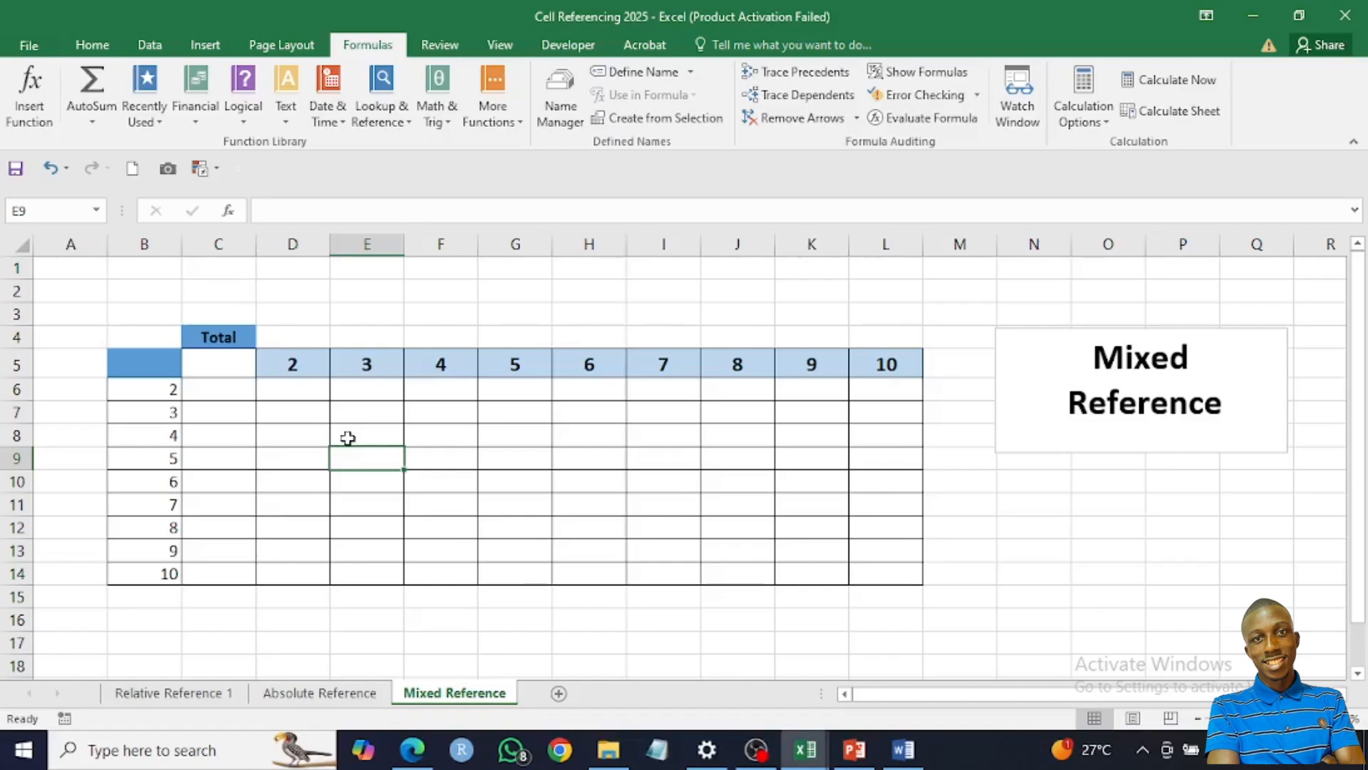
{"action": "left_click", "coordinate": [92, 45]}
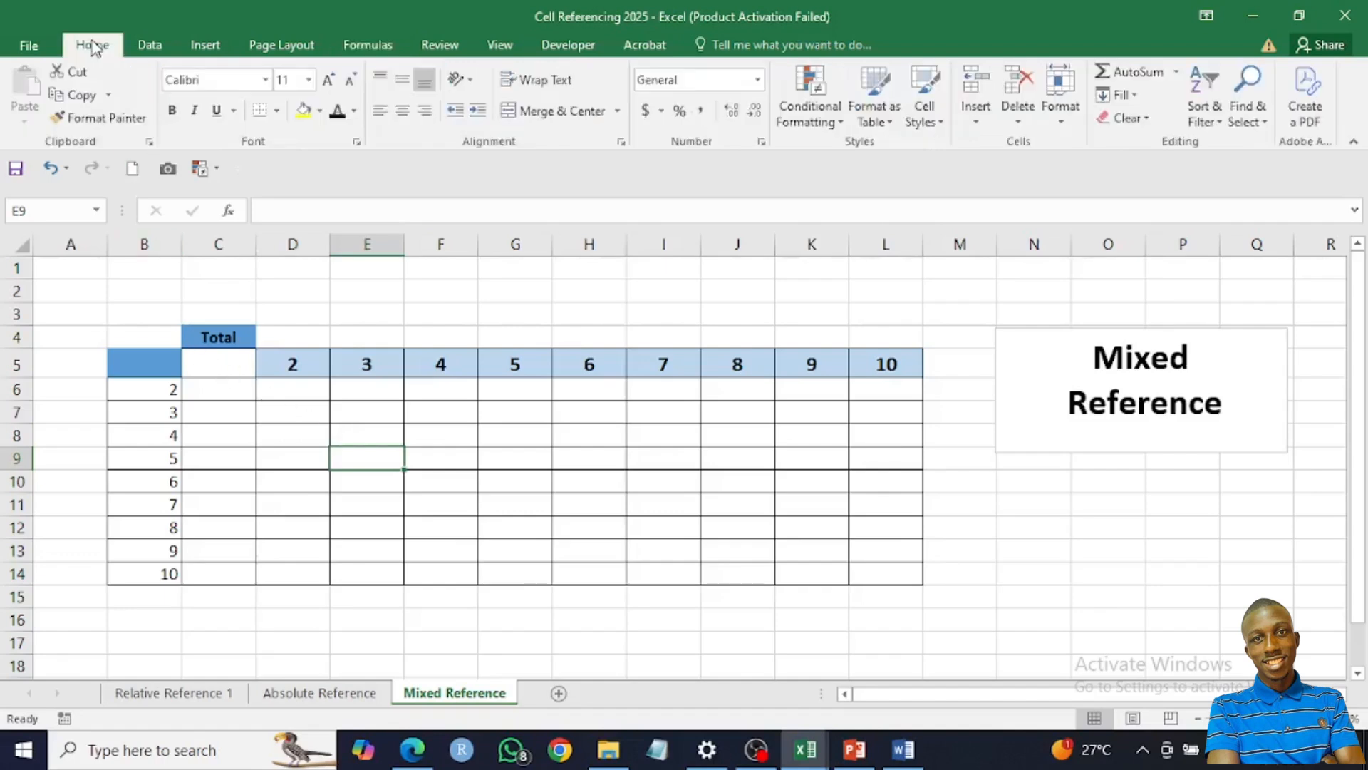
Enter the formula =B6*D5 in cell D6 of the multiplication grid
{"action": "left_click", "coordinate": [323, 391]}
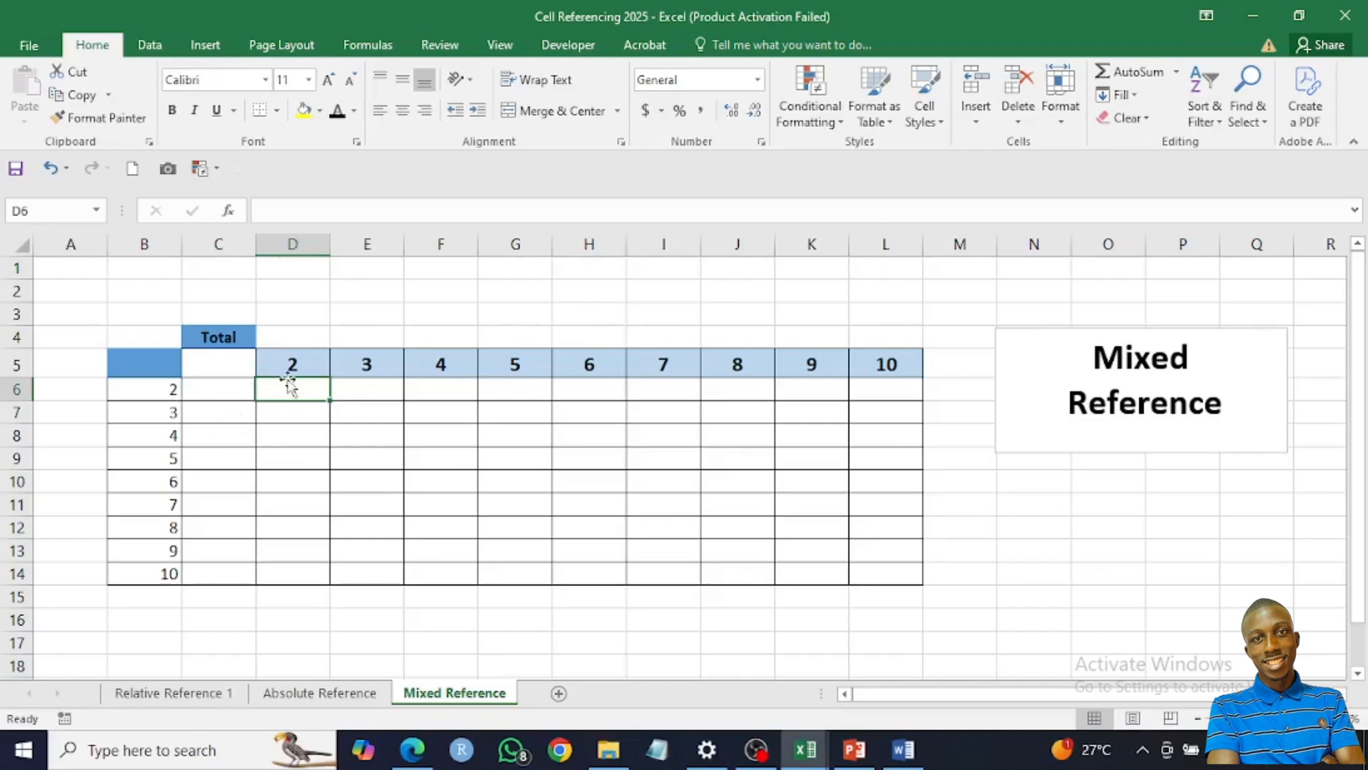
{"action": "left_click", "coordinate": [287, 414]}
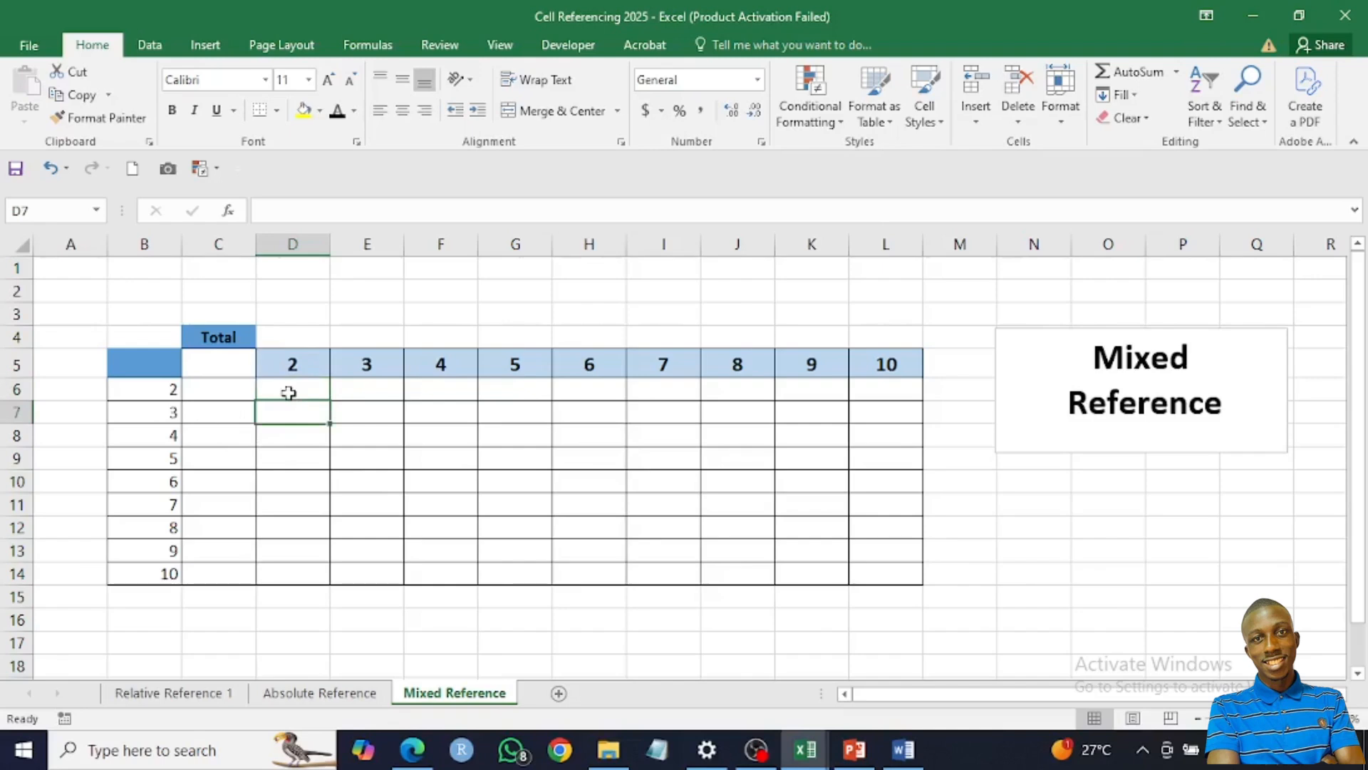
{"action": "left_click", "coordinate": [283, 387]}
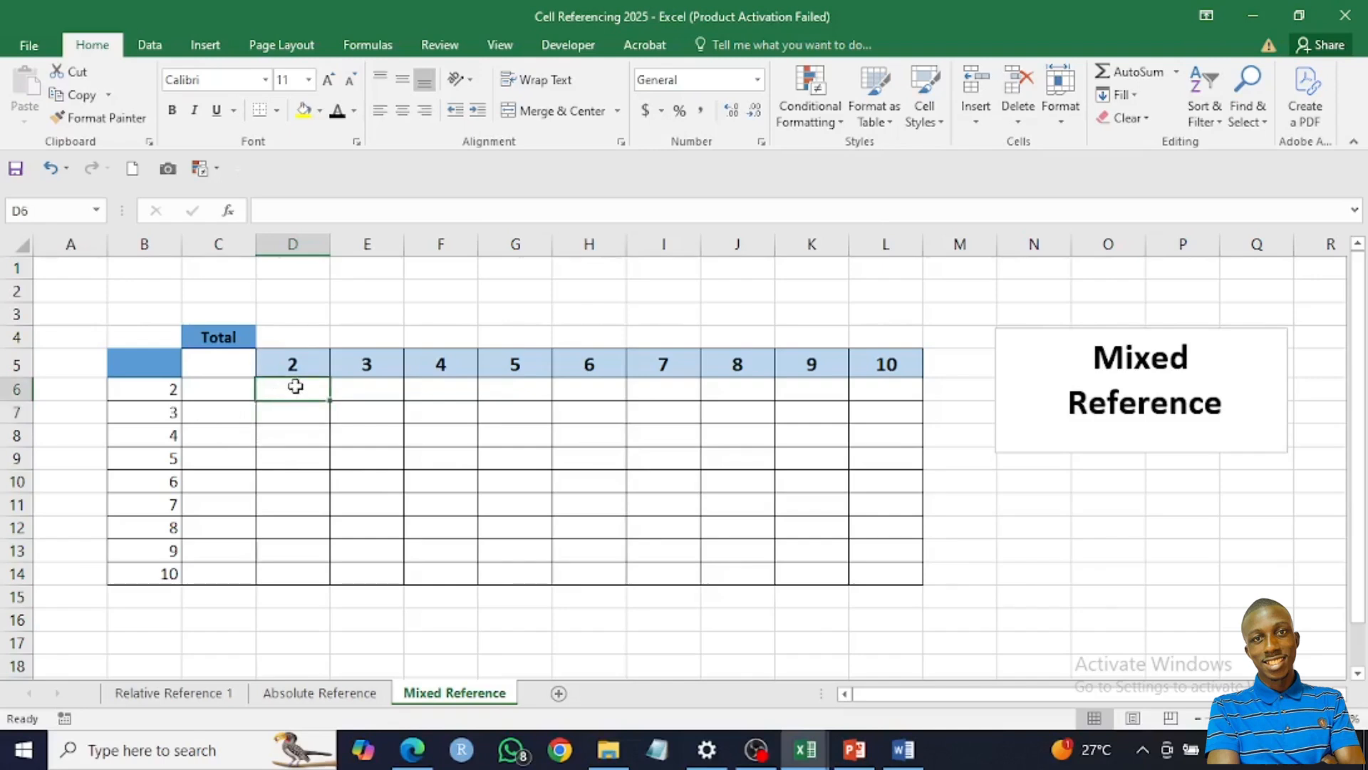
{"action": "type", "text": "="}
{"action": "left_click", "coordinate": [166, 394]}
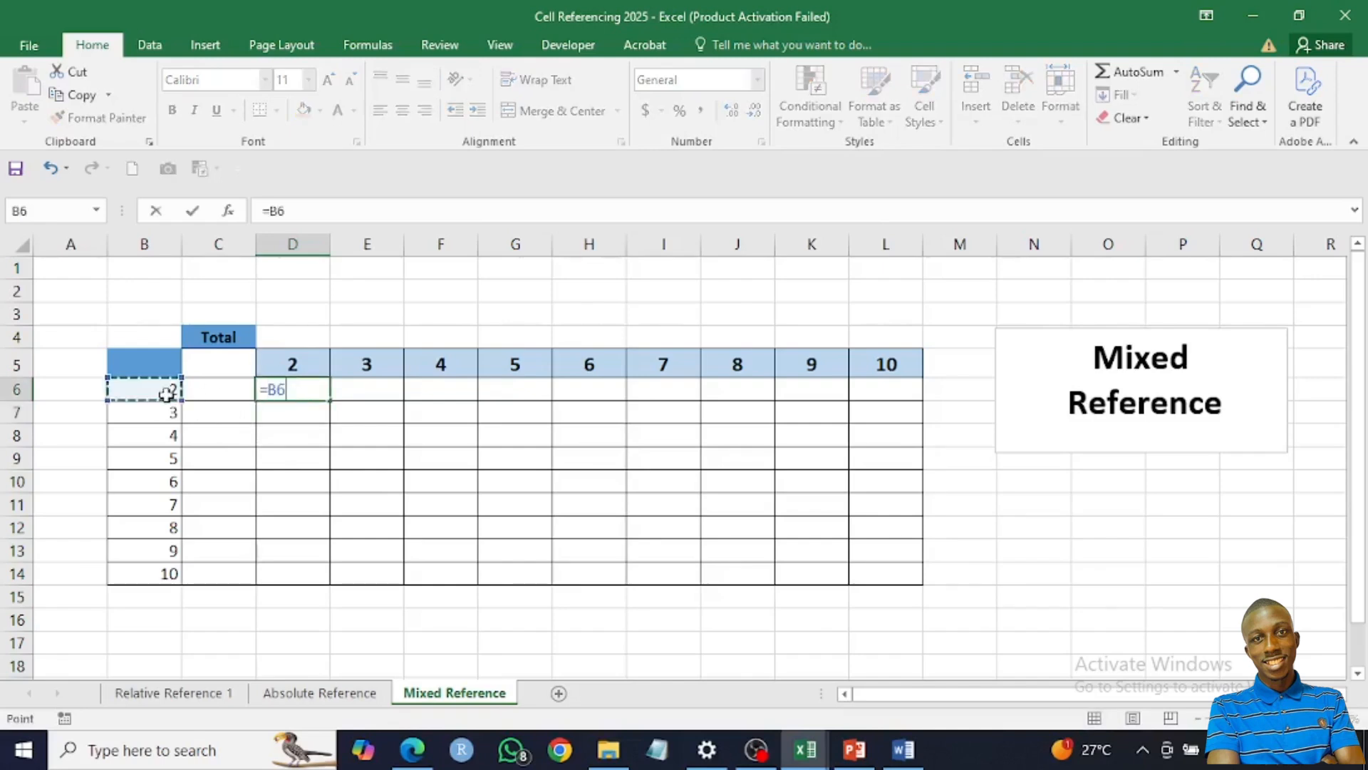
{"action": "type", "text": "*"}
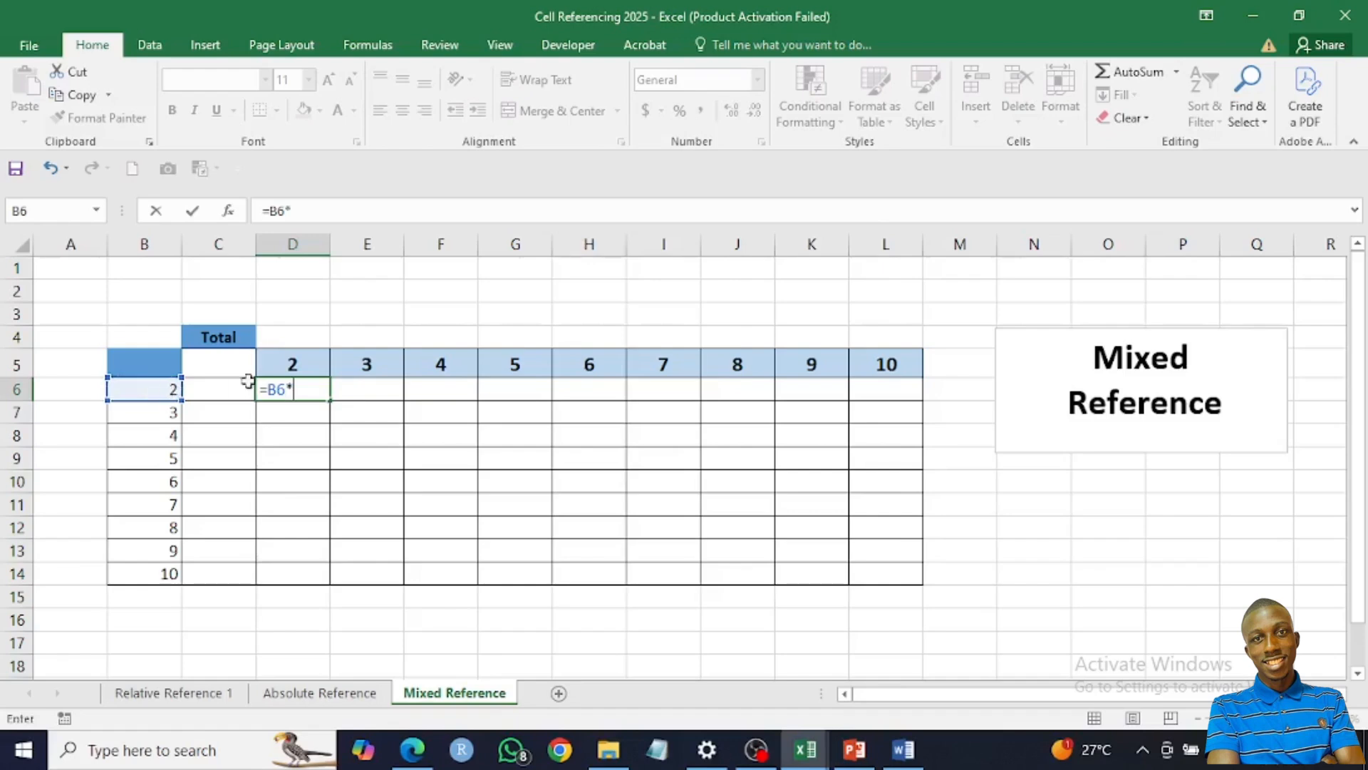
{"action": "left_click", "coordinate": [282, 369]}
{"action": "key", "text": "Return"}
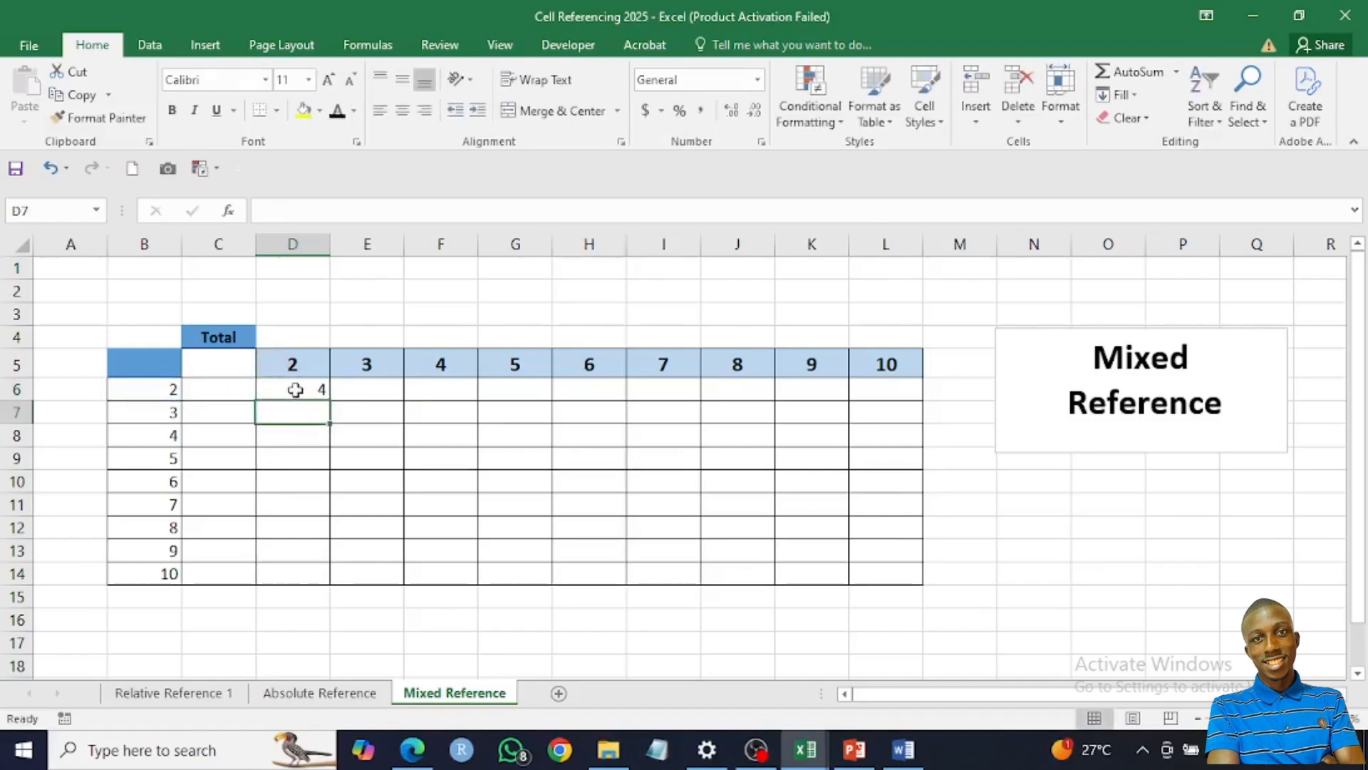
Try filling the relative formula from cell D6 down to D14 and inspect the references in D7
{"action": "left_click", "coordinate": [295, 390]}
{"action": "left_click_drag", "start_coordinate": [330, 402], "coordinate": [332, 586]}
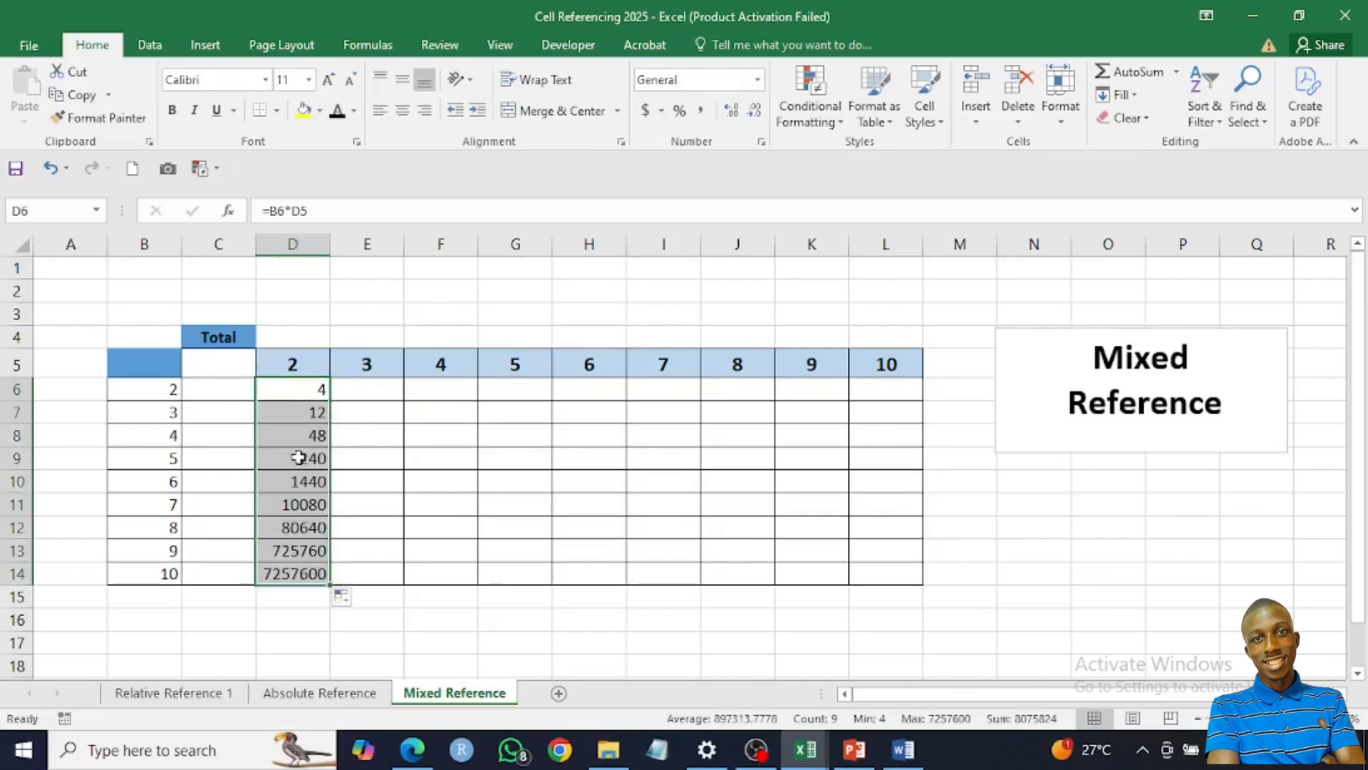
{"action": "left_click", "coordinate": [305, 411]}
{"action": "double_click", "coordinate": [305, 411]}
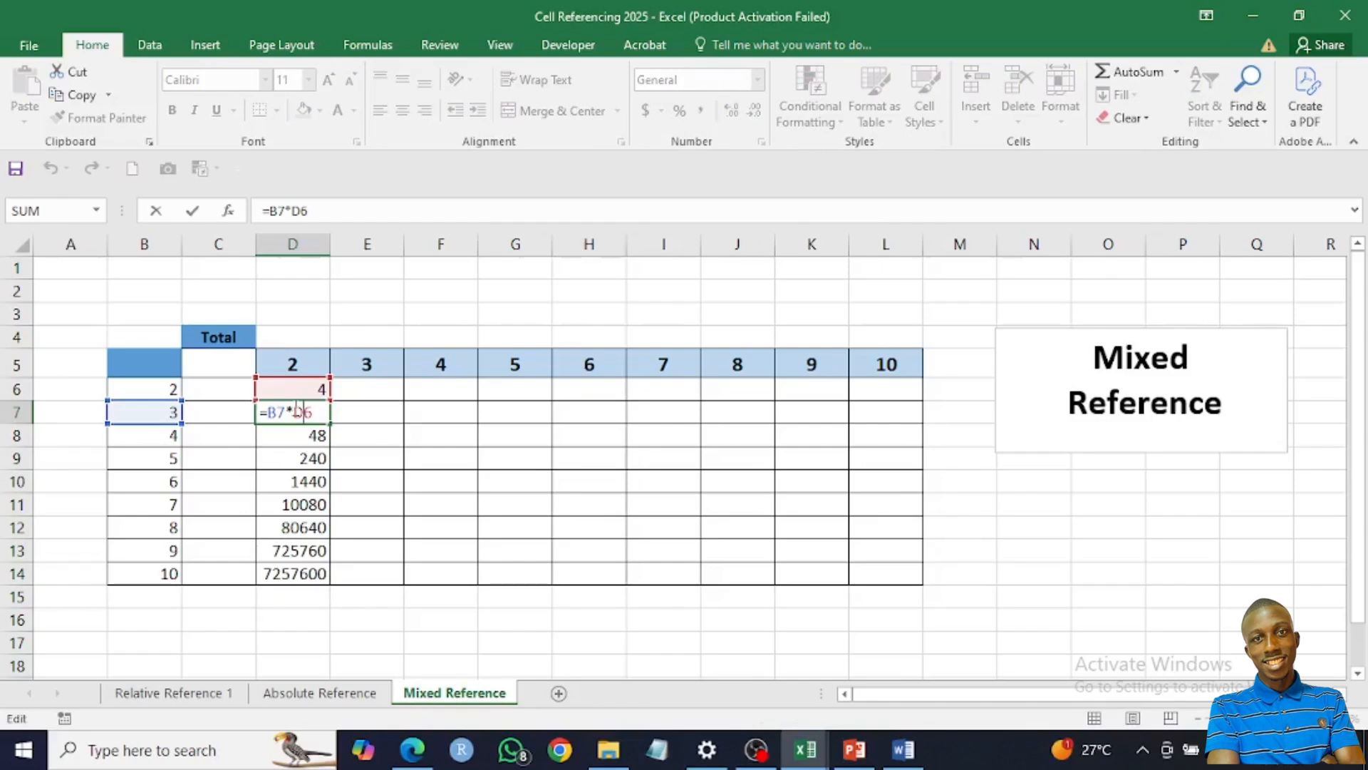
{"action": "key", "text": "Return"}
Clear the filled formulas from cells D7 to D14
{"action": "left_click", "coordinate": [293, 407]}
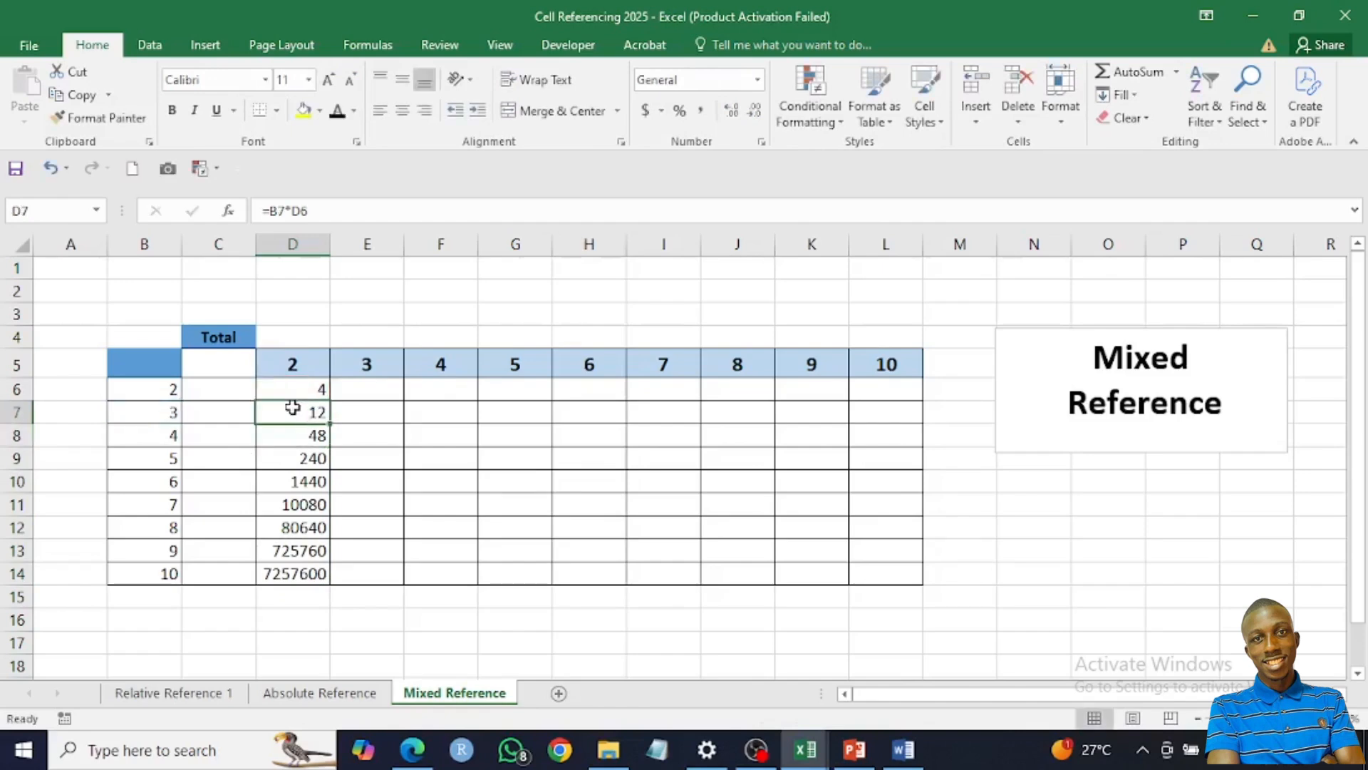
{"action": "left_click_drag", "start_coordinate": [293, 407], "coordinate": [293, 575]}
{"action": "key", "text": "Delete"}
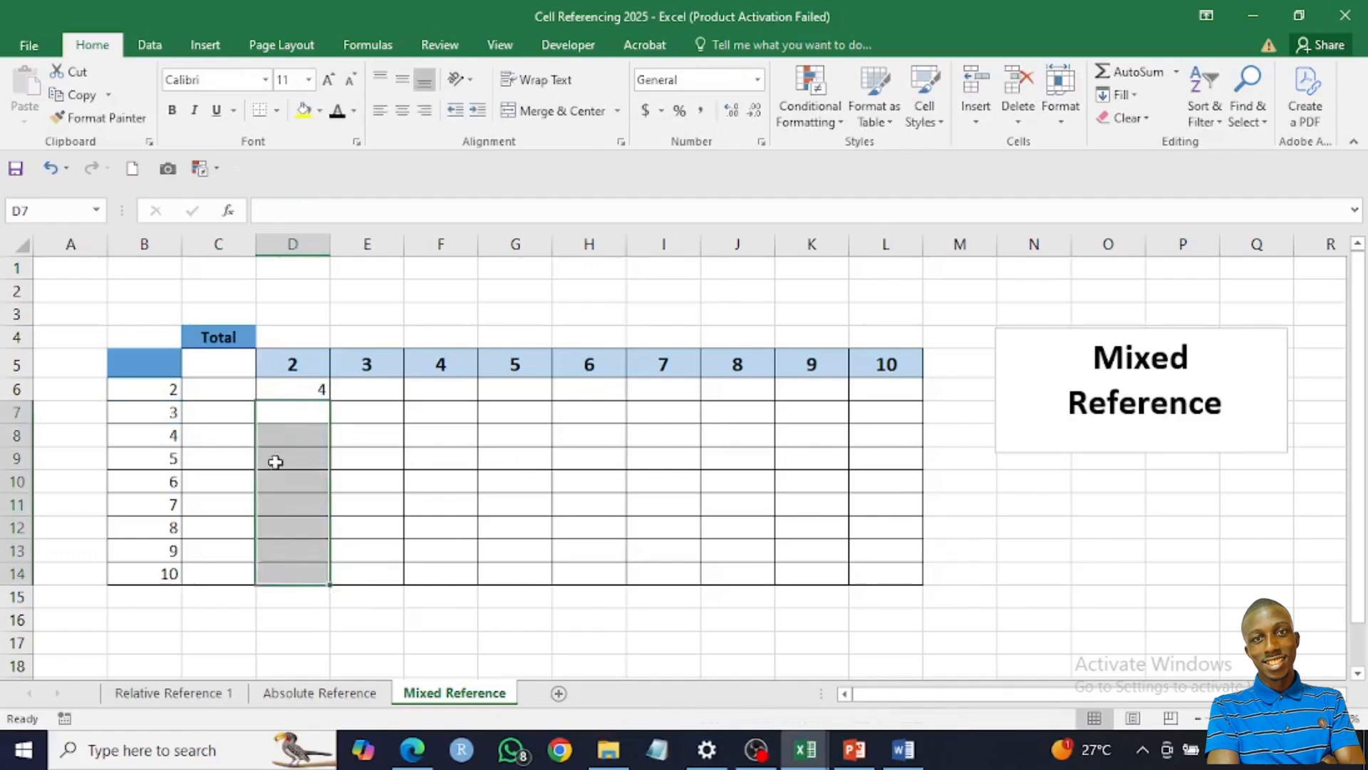
Change the references in cell D6's formula to mixed ones so that it reads =$B6*D$5
{"action": "left_click", "coordinate": [290, 385]}
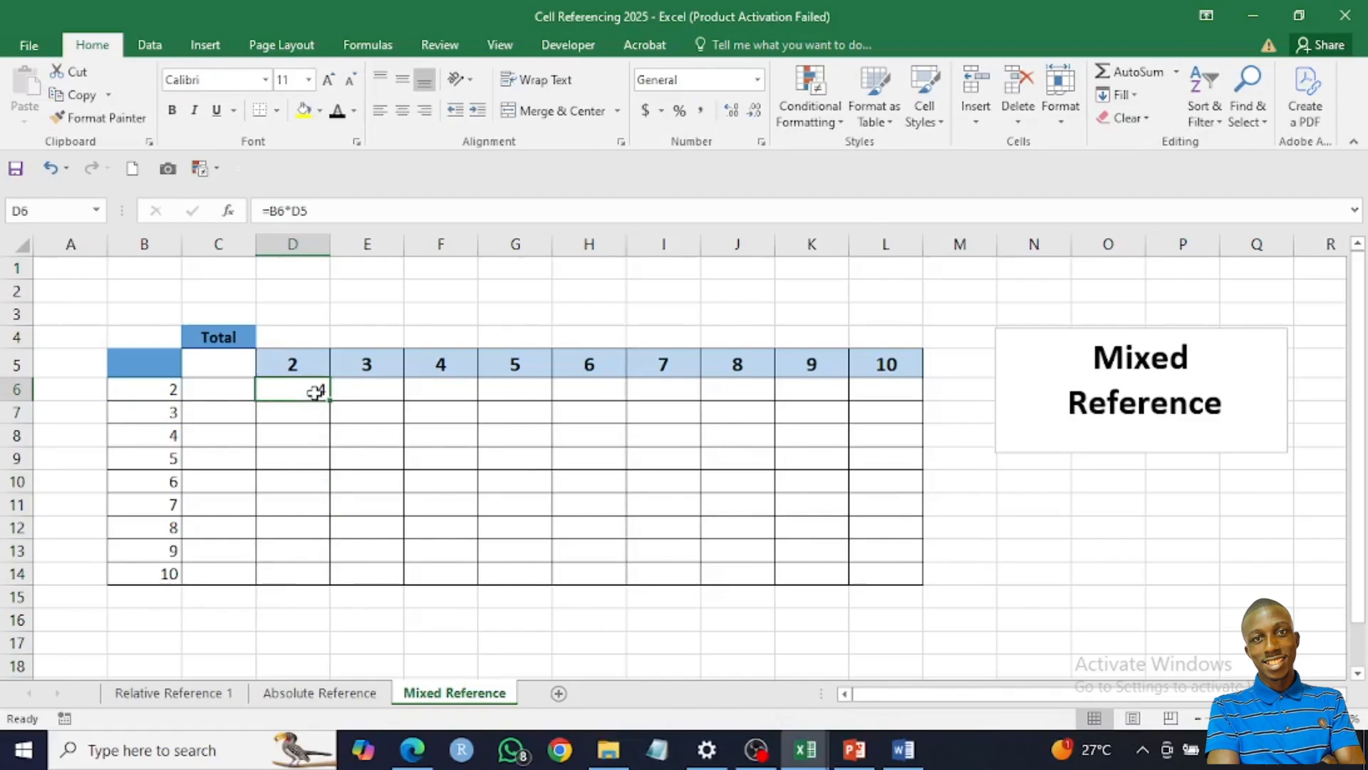
{"action": "double_click", "coordinate": [316, 391]}
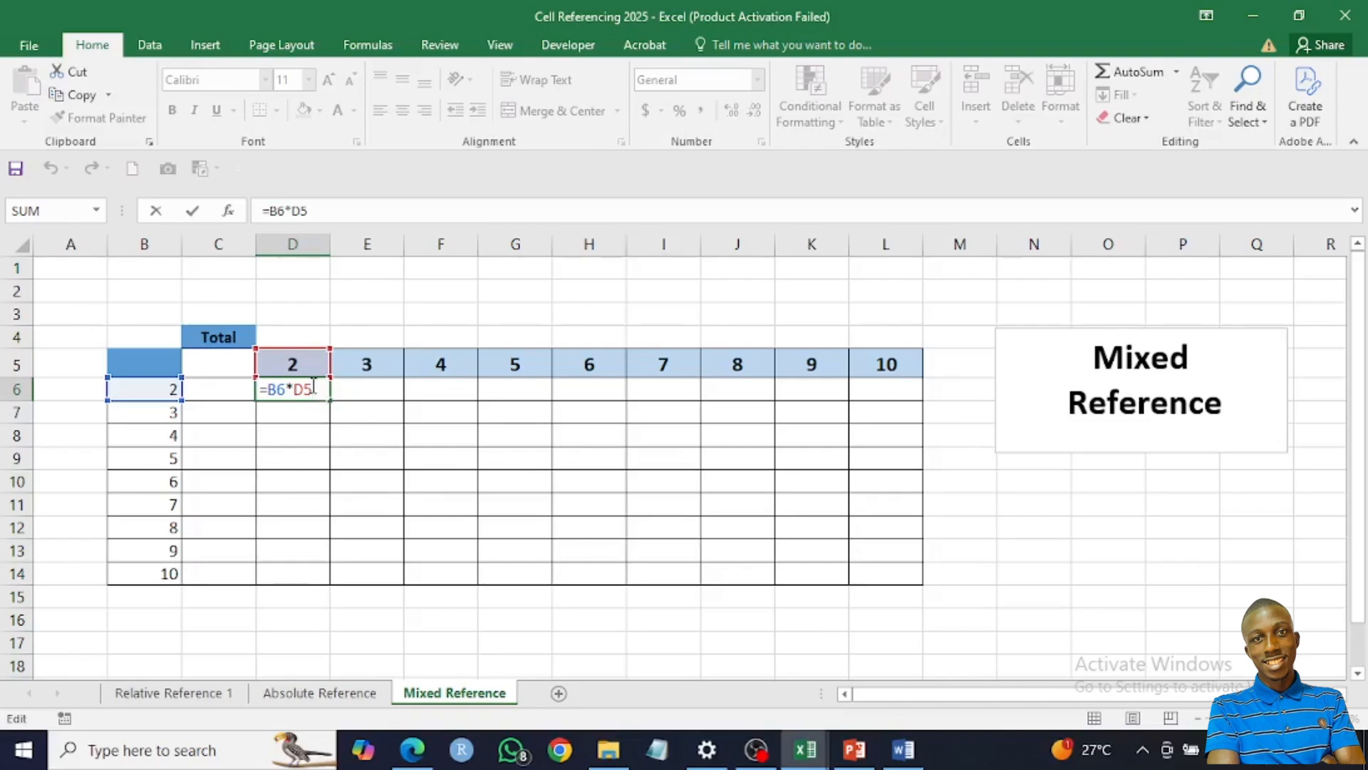
{"action": "key", "text": "F4"}
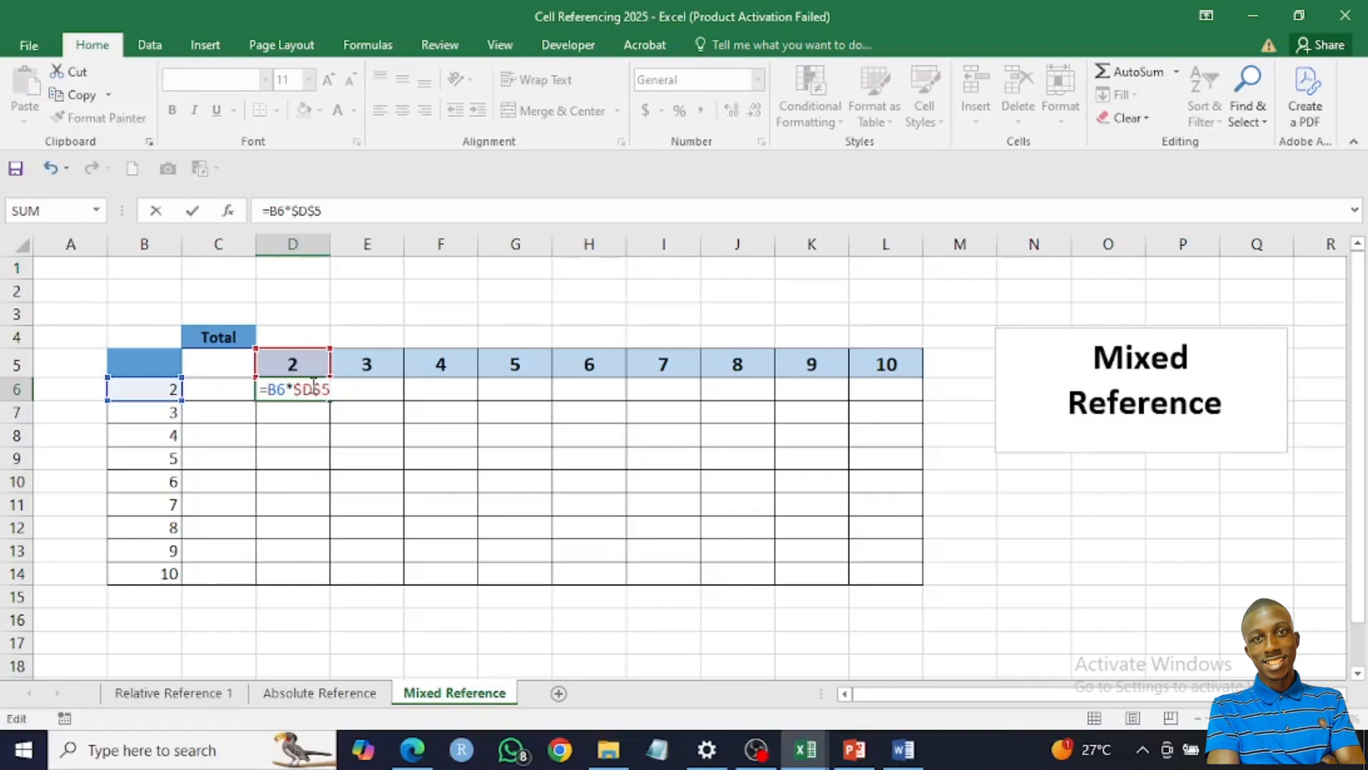
{"action": "key", "text": "F4"}
{"action": "key", "text": "F4"}
{"action": "key", "text": "F4"}
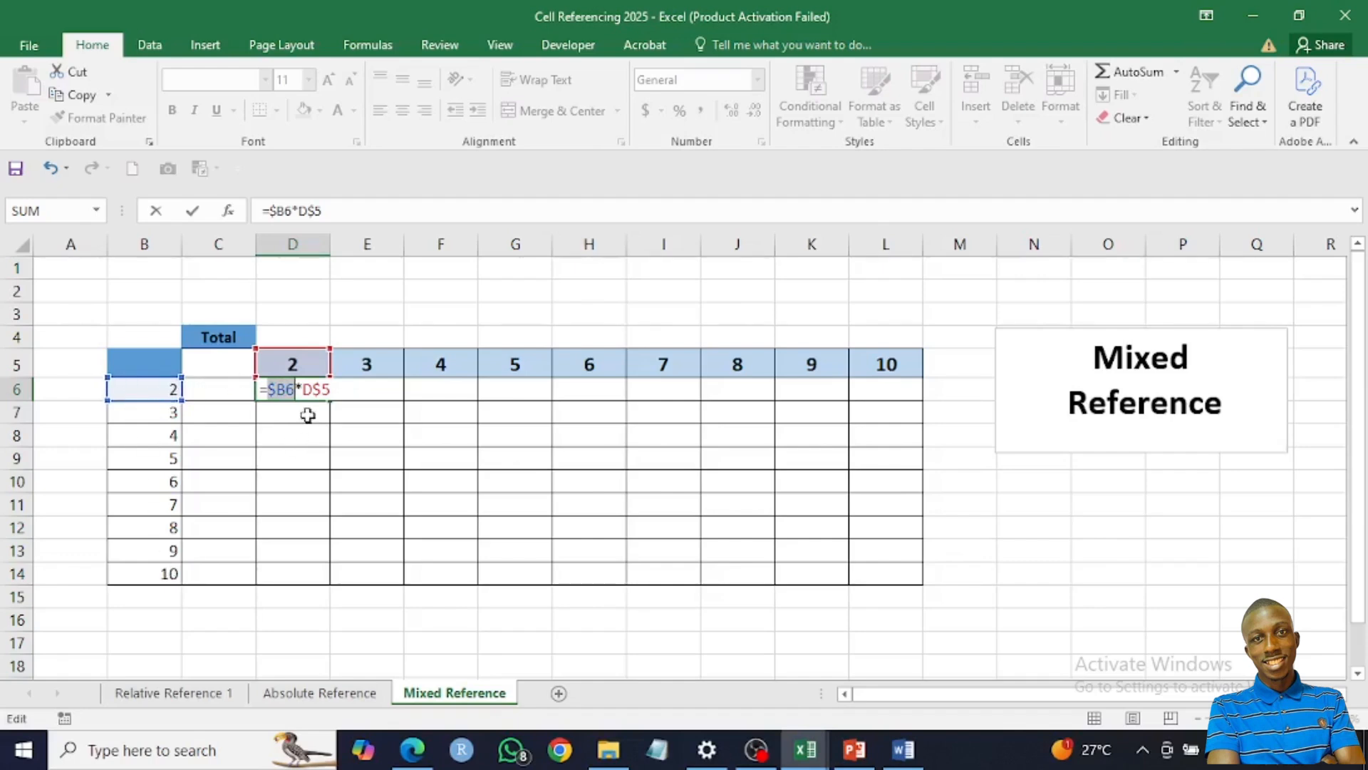
{"action": "key", "text": "Return"}
Fill the mixed-reference formula from cell D6 down to D14
{"action": "left_click", "coordinate": [315, 390]}
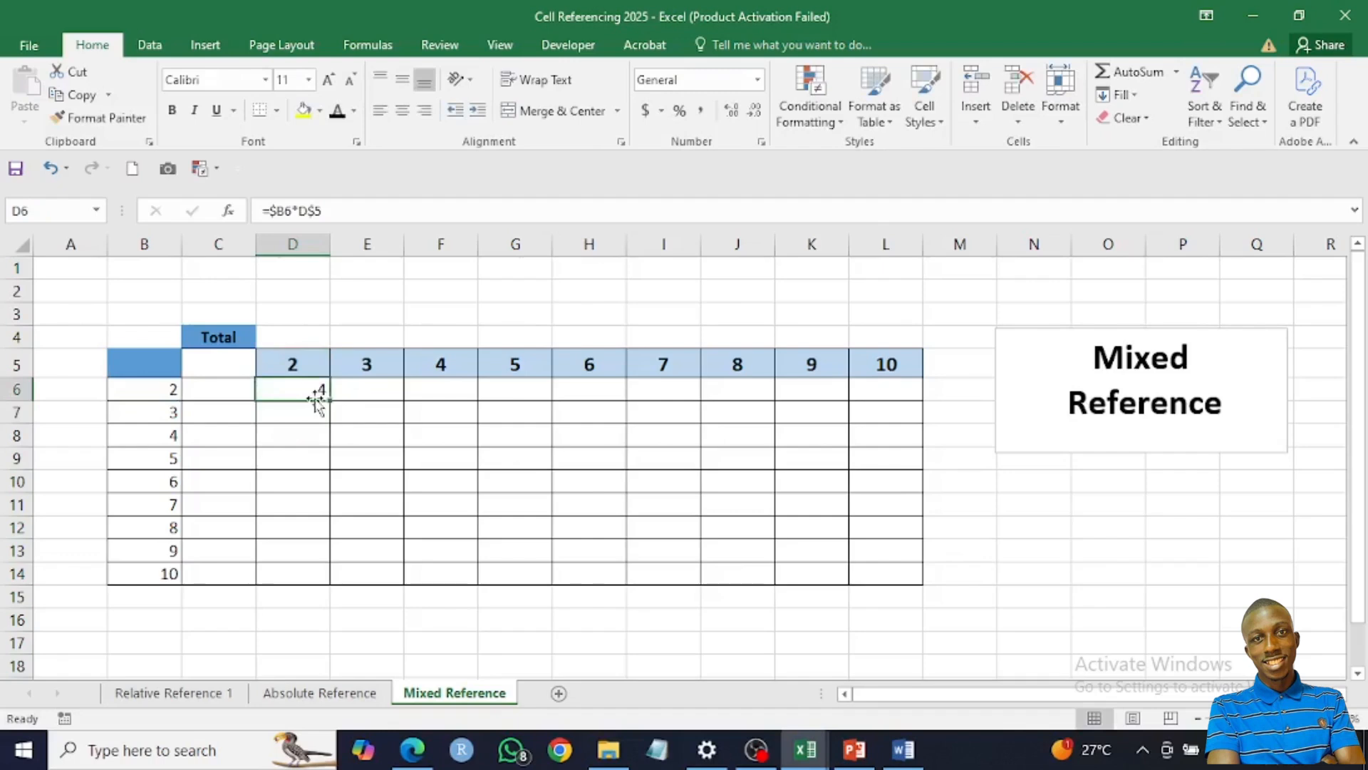
{"action": "left_click_drag", "start_coordinate": [330, 400], "coordinate": [332, 578]}
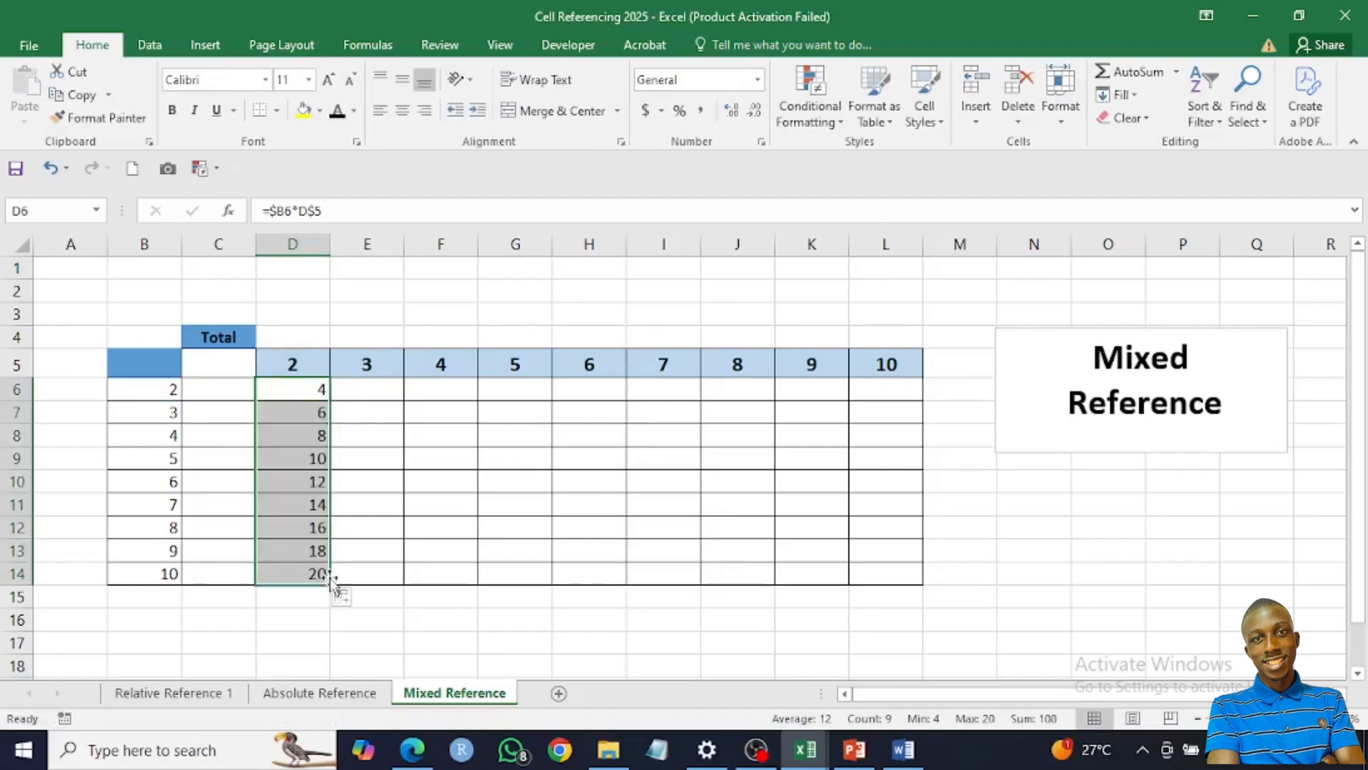
{"action": "left_click", "coordinate": [284, 413]}
Centre the contents of the grid cells D6 to L14 horizontally
{"action": "left_click_drag", "start_coordinate": [290, 388], "coordinate": [886, 579]}
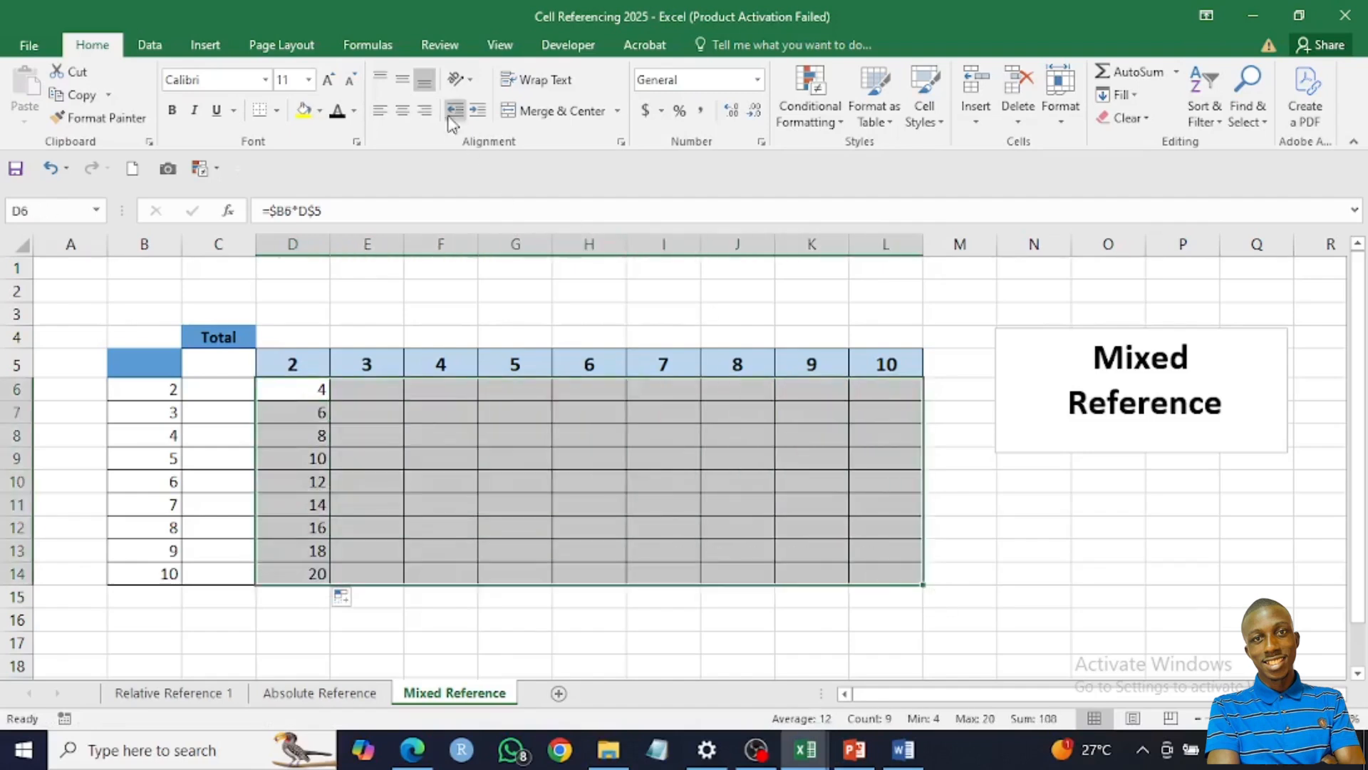
{"action": "left_click", "coordinate": [403, 110]}
{"action": "scroll", "coordinate": [514, 385], "scroll_direction": "up", "scroll_amount": 1}
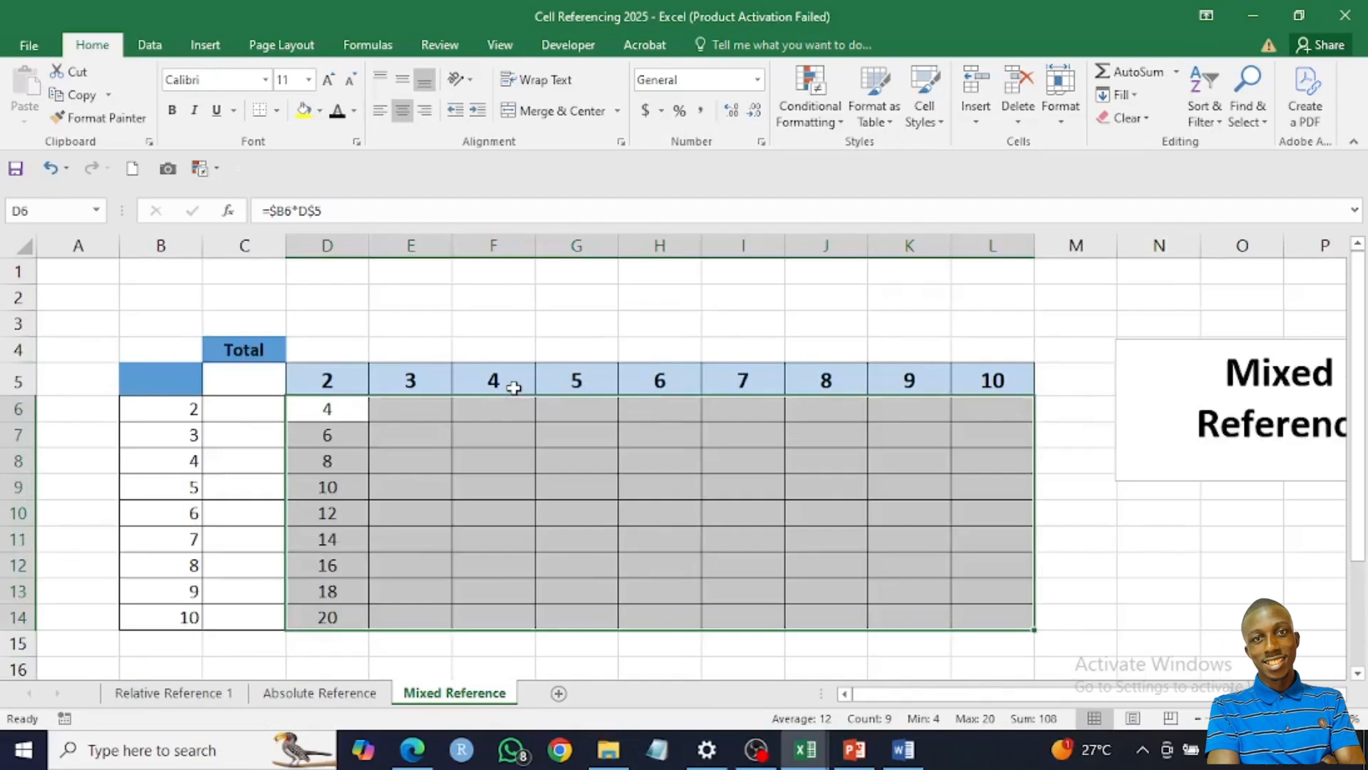
Move the Mixed Reference text box closer to the multiplication grid, so that it starts about halfway across column M
{"action": "left_click", "coordinate": [1133, 342]}
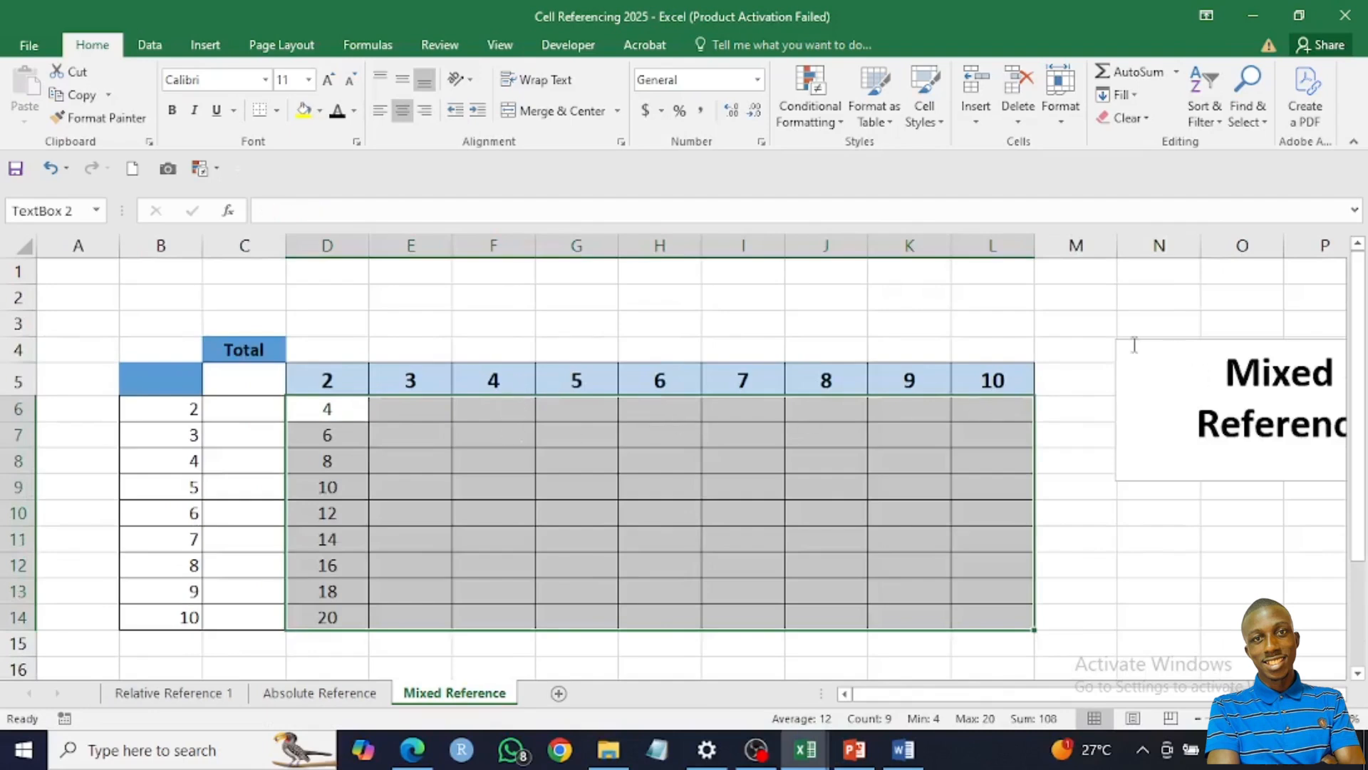
{"action": "left_click_drag", "start_coordinate": [1127, 342], "coordinate": [1083, 340]}
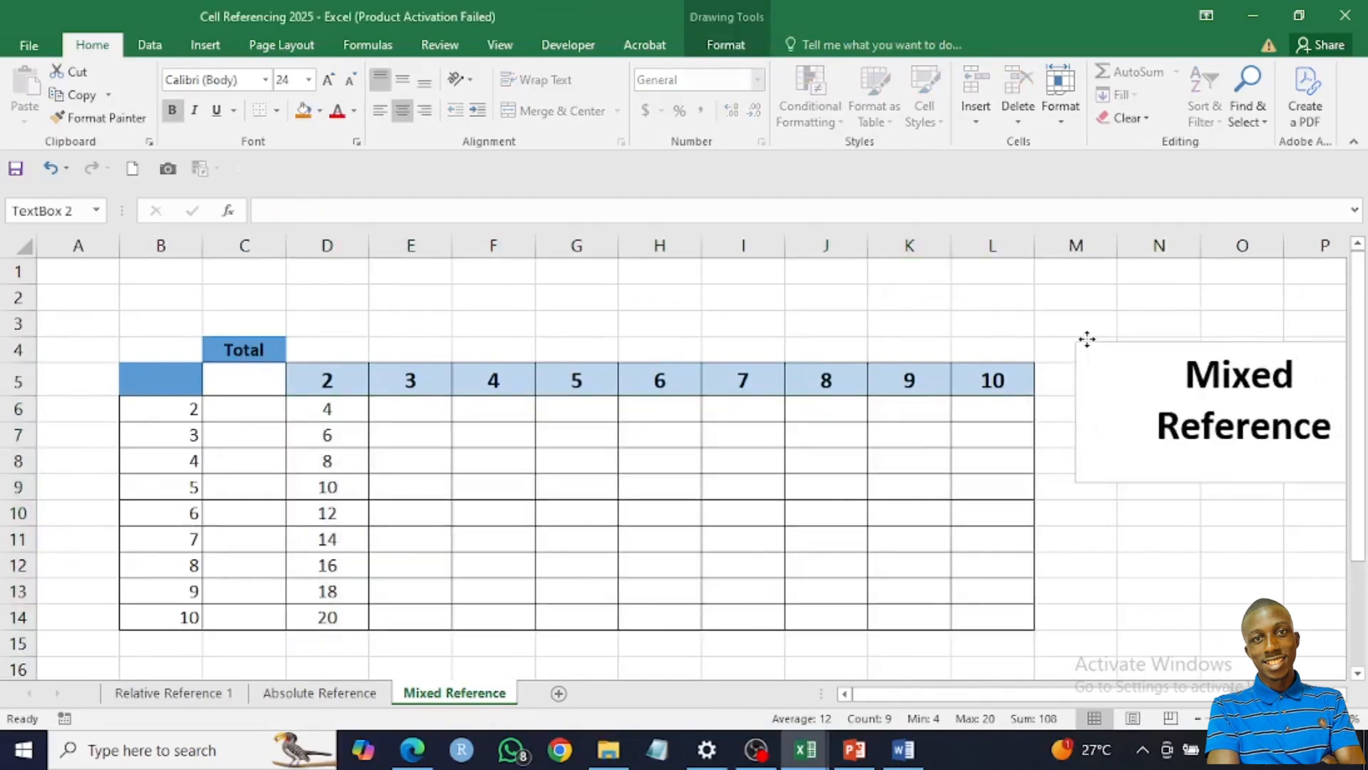
{"action": "left_click", "coordinate": [489, 519]}
Fill the mixed-reference formulas in D6 to D14 across the grid through column L
{"action": "left_click", "coordinate": [327, 417]}
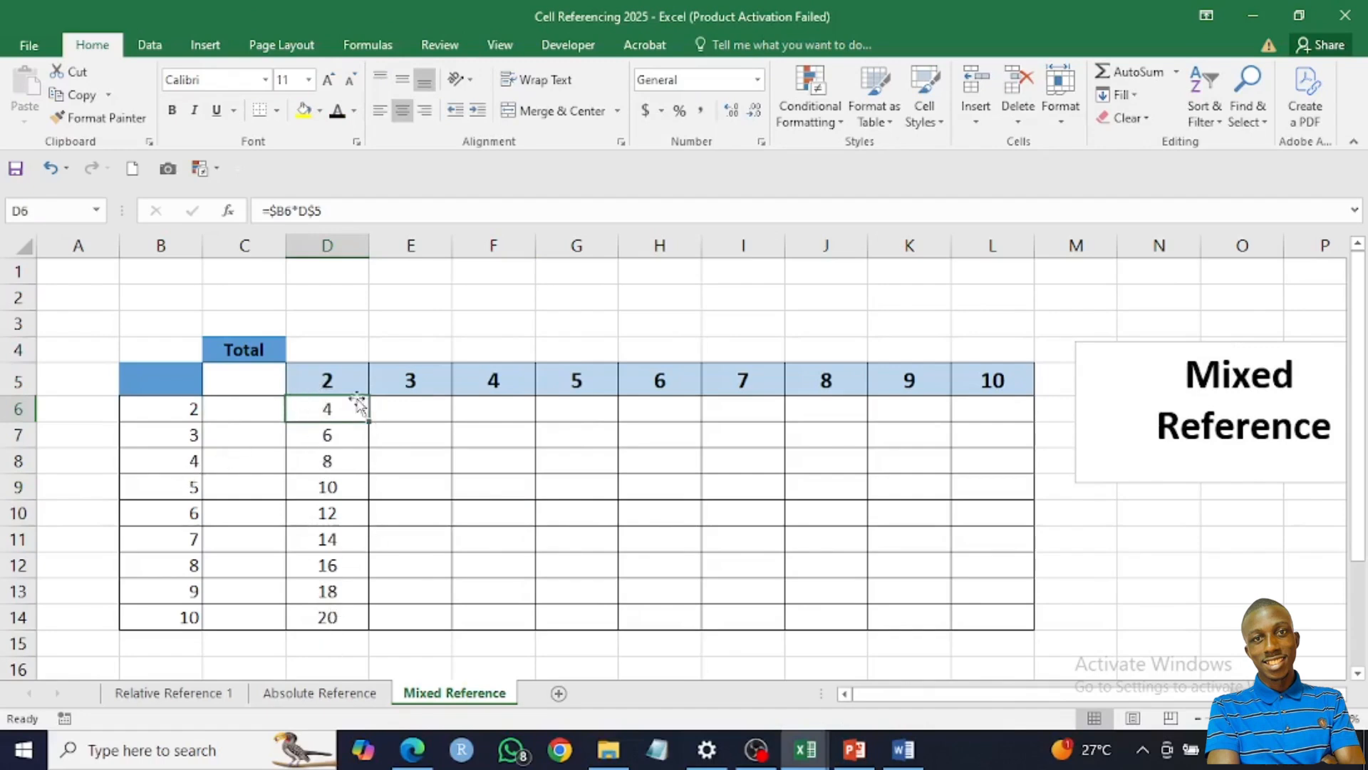
{"action": "left_click_drag", "start_coordinate": [327, 408], "coordinate": [327, 615]}
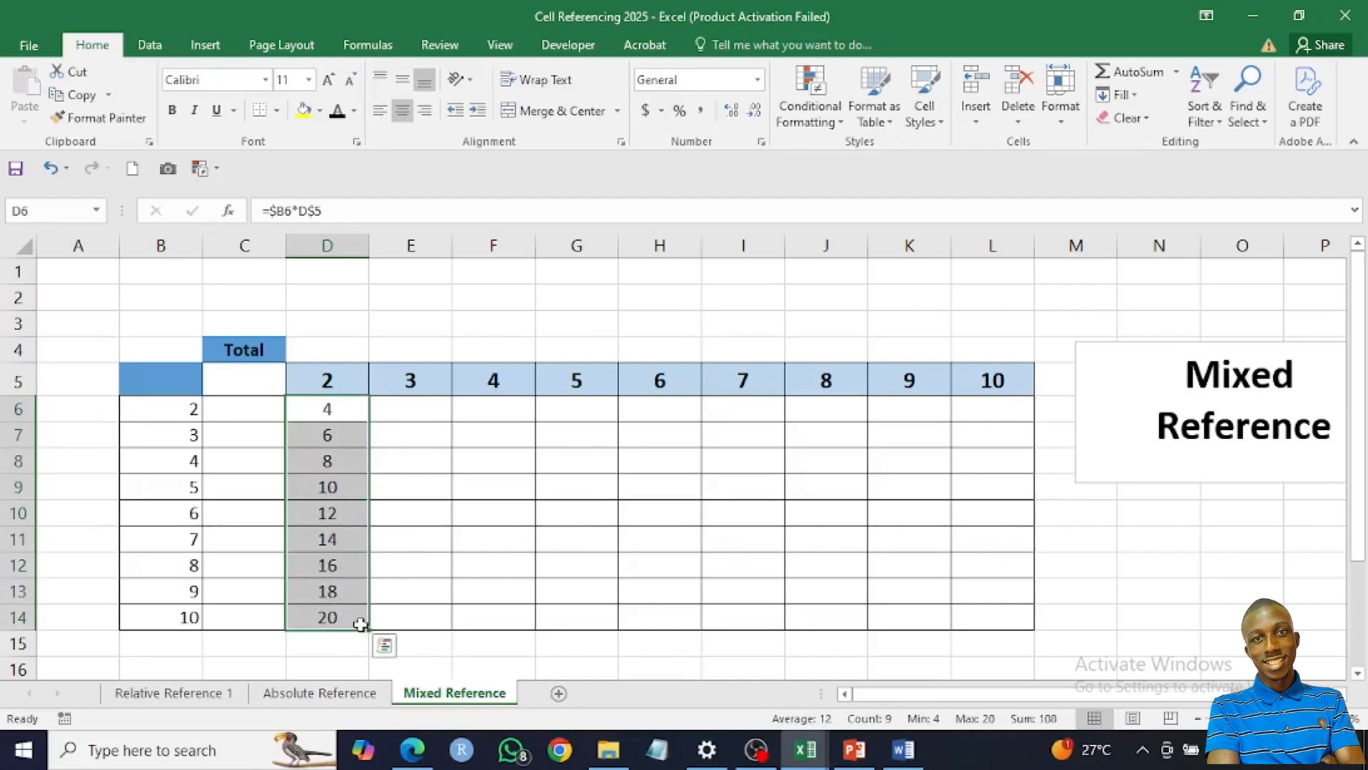
{"action": "left_click_drag", "start_coordinate": [369, 629], "coordinate": [1030, 636]}
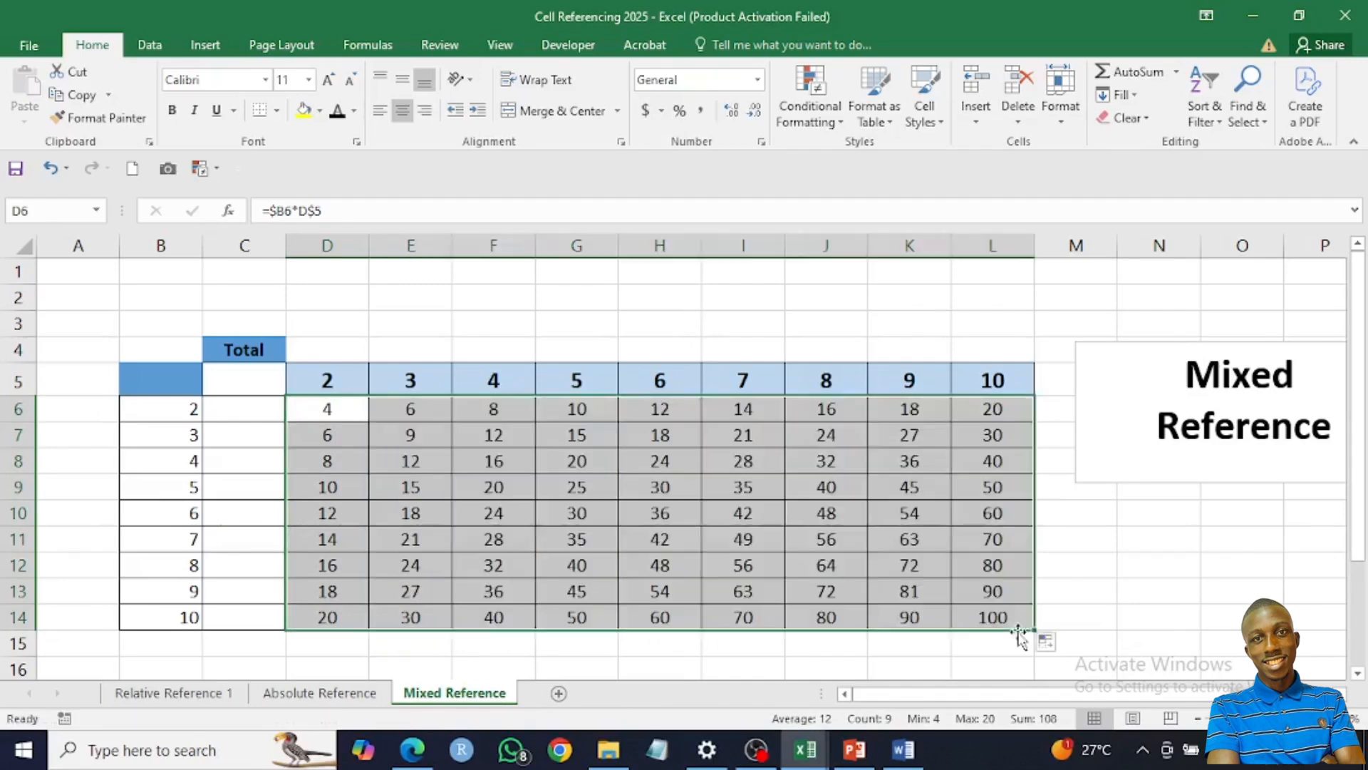
{"action": "left_click", "coordinate": [302, 431]}
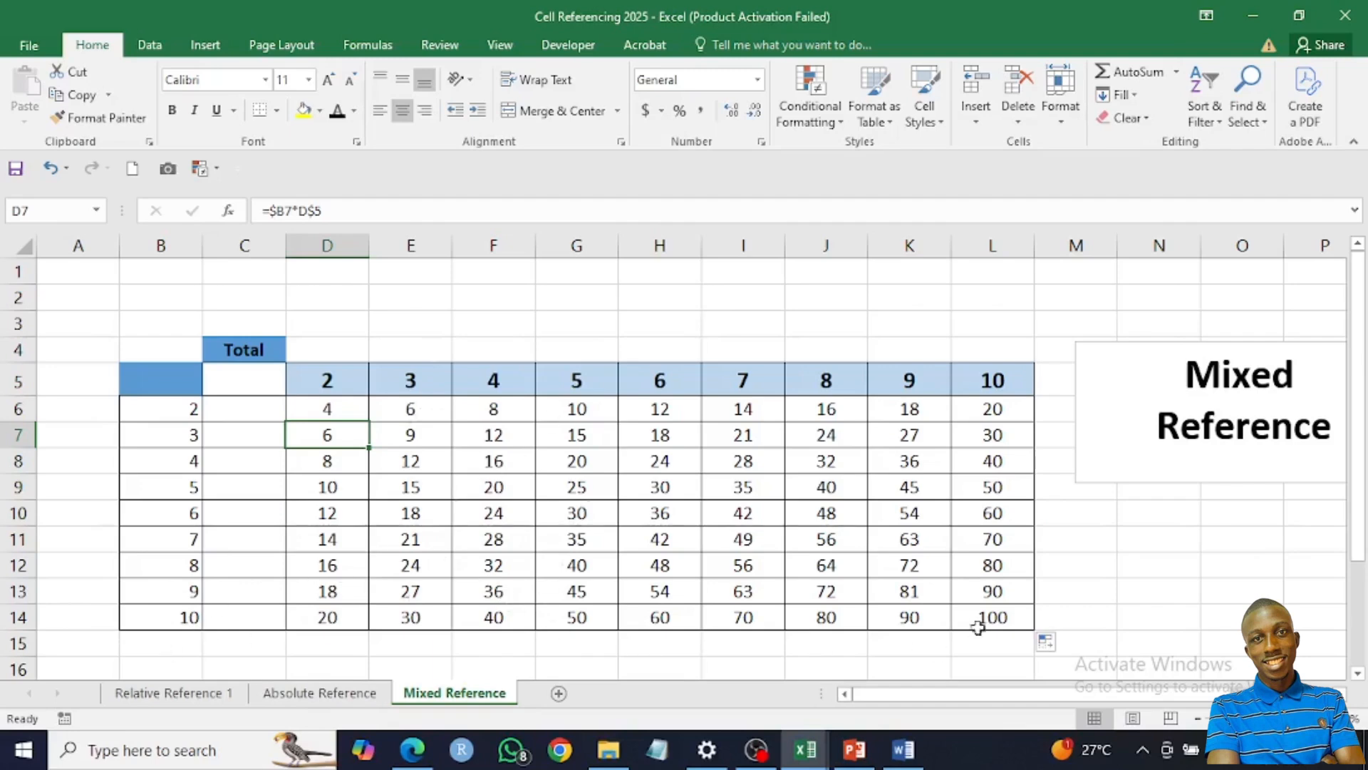
{"action": "left_click", "coordinate": [1101, 527]}
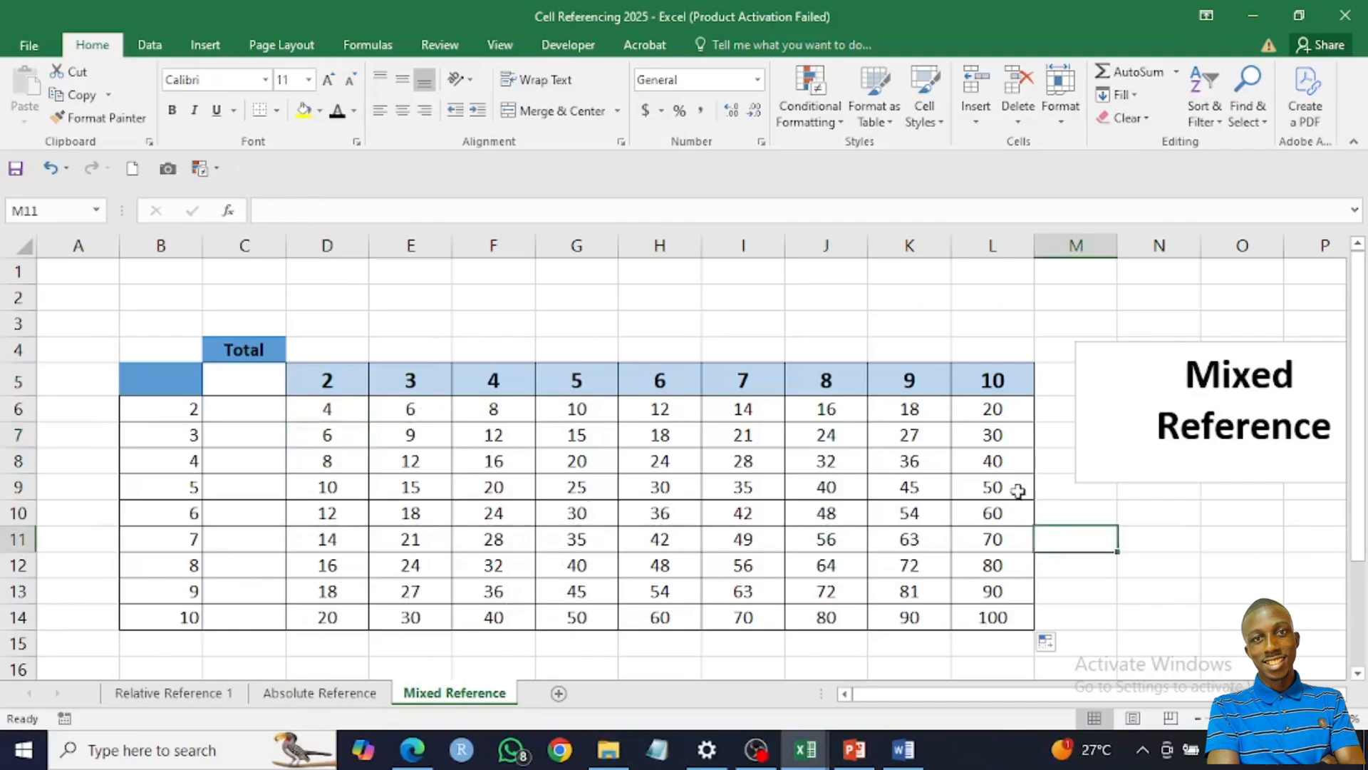
{"action": "scroll", "coordinate": [941, 458], "scroll_direction": "down", "scroll_amount": 1}
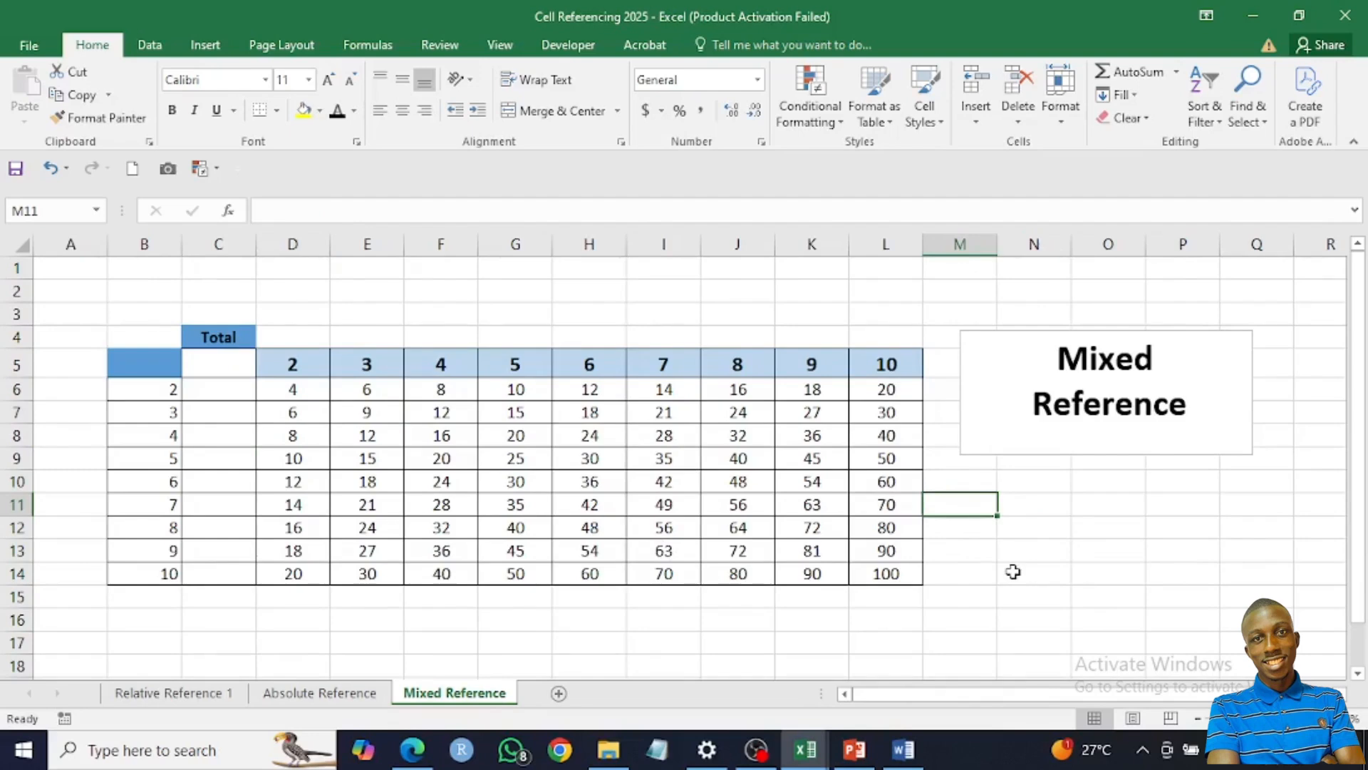
Review cell D4 on the Absolute Reference sheet and the total formula in E4 on the Relative Reference 1 sheet
{"action": "left_click", "coordinate": [320, 694]}
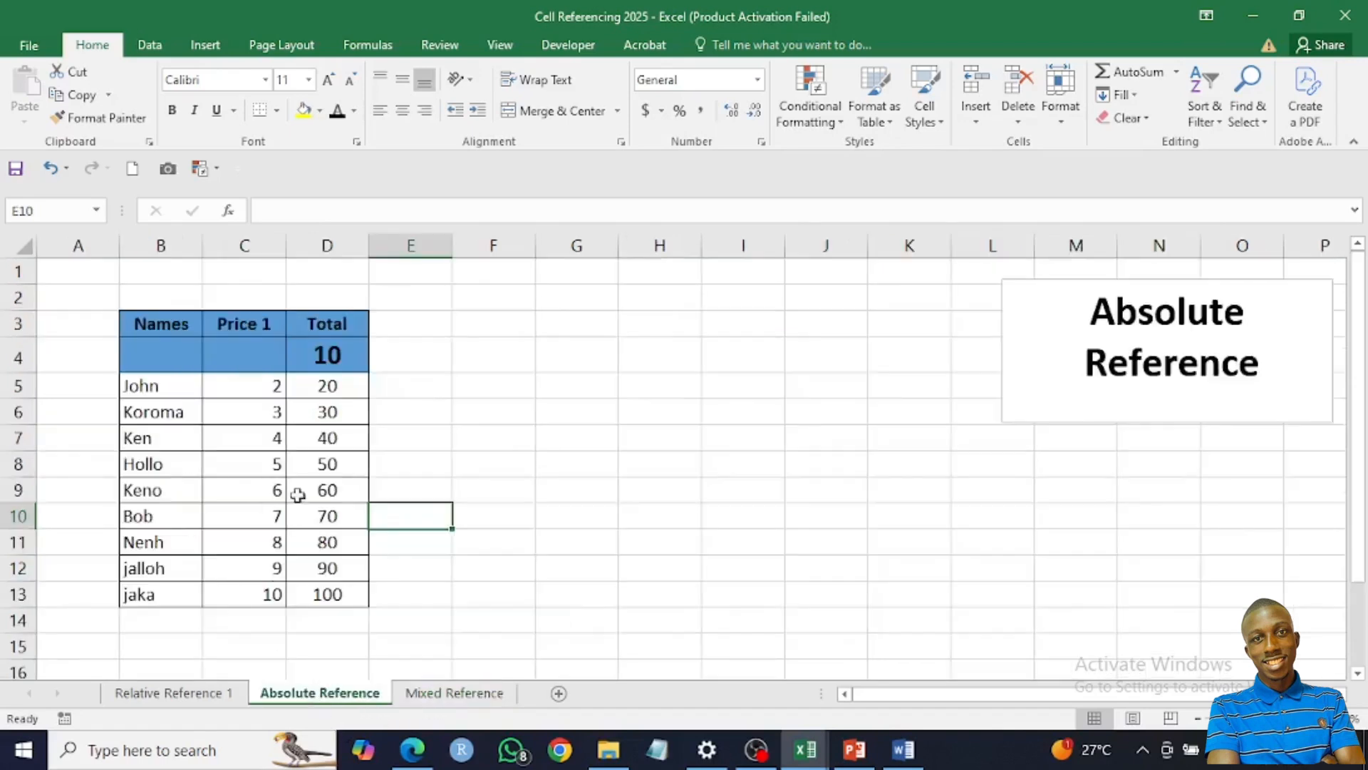
{"action": "left_click", "coordinate": [308, 359]}
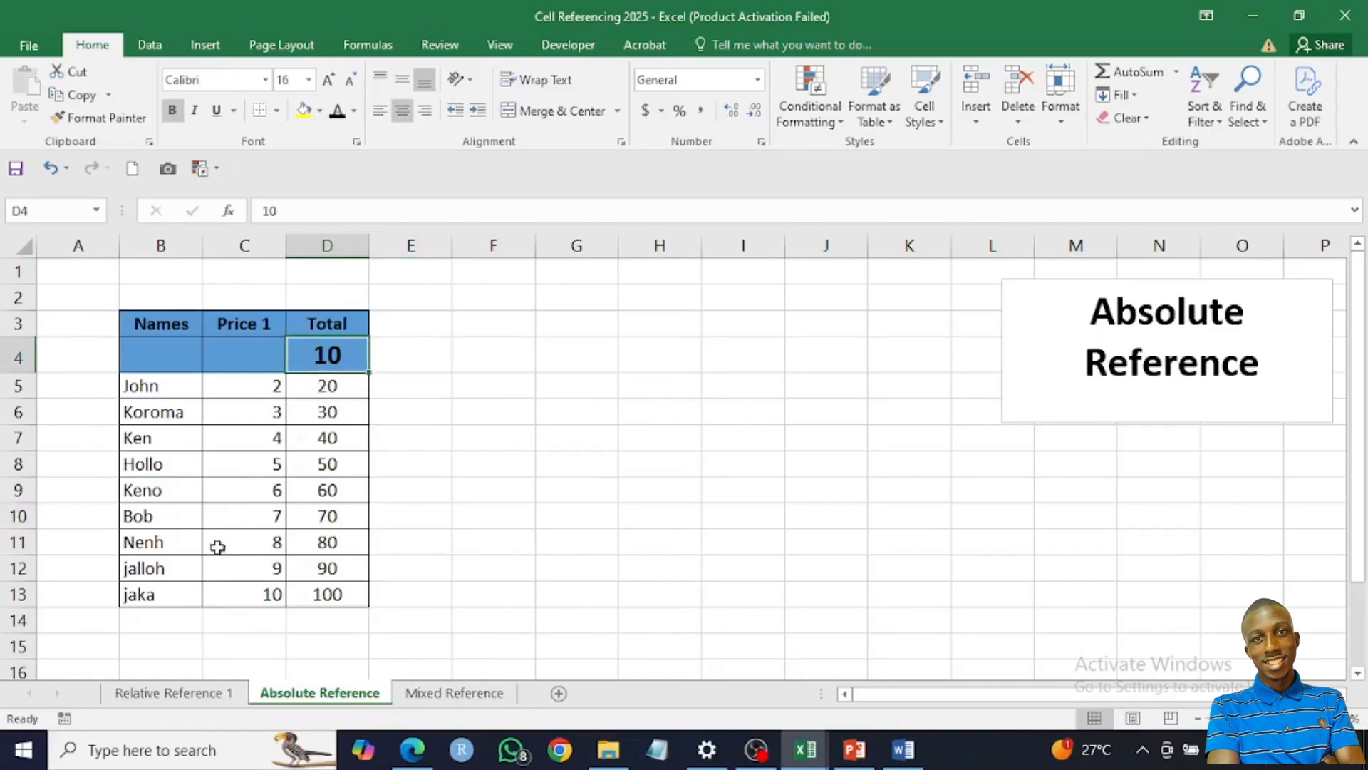
{"action": "left_click", "coordinate": [178, 694]}
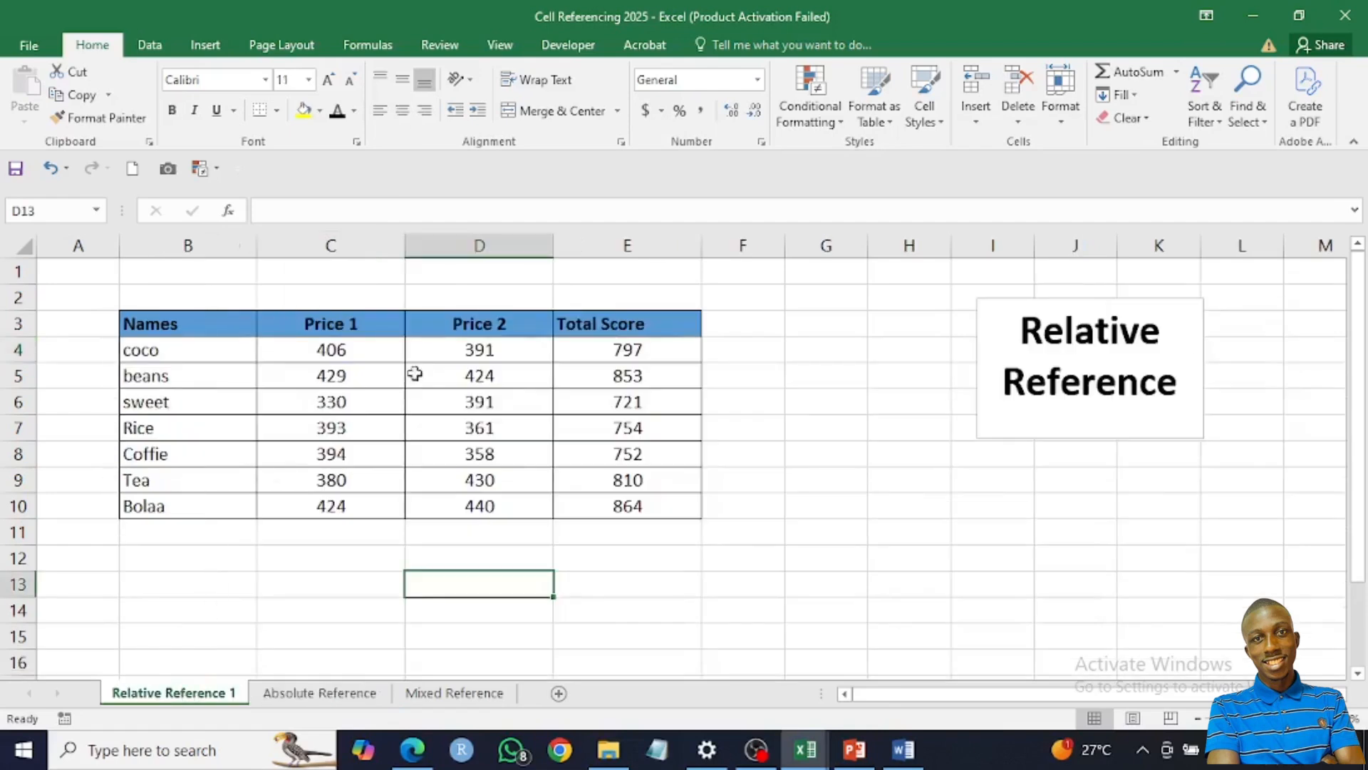
{"action": "left_click", "coordinate": [600, 344]}
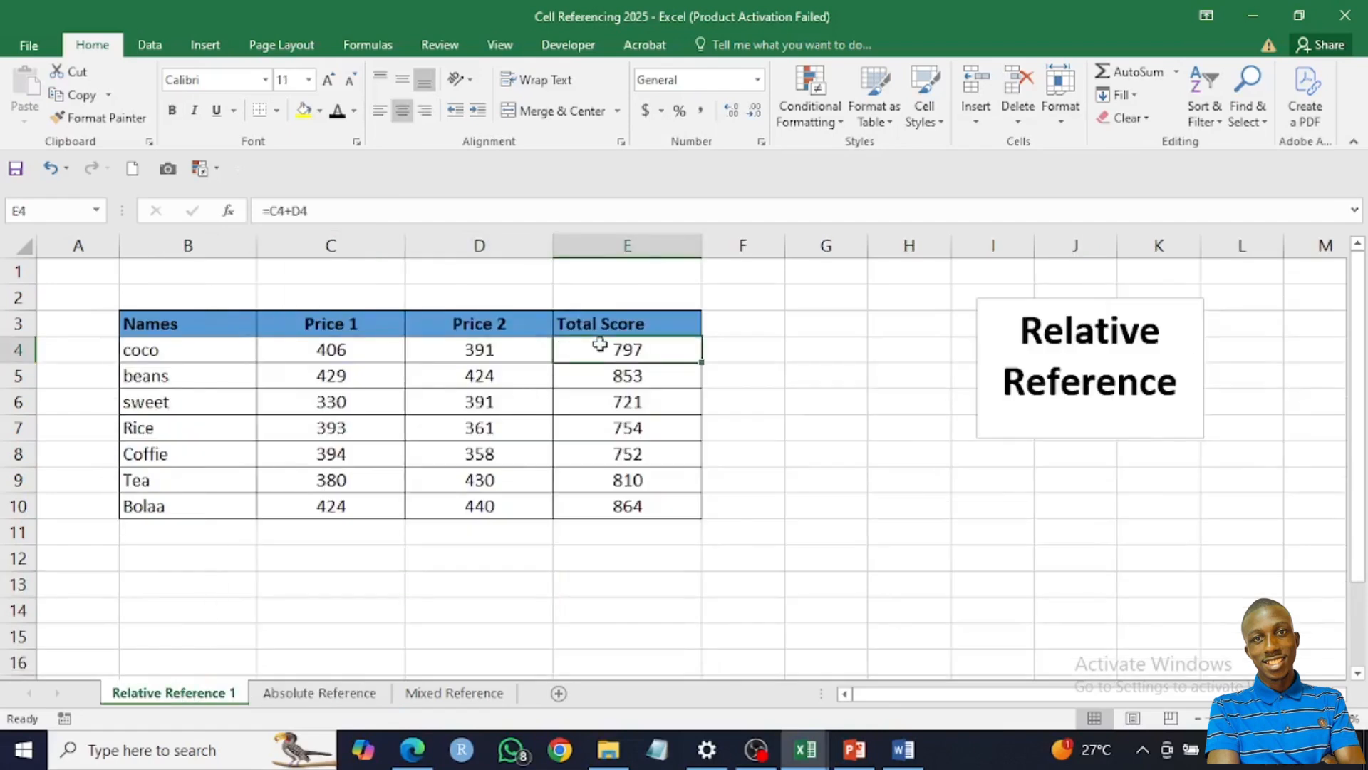